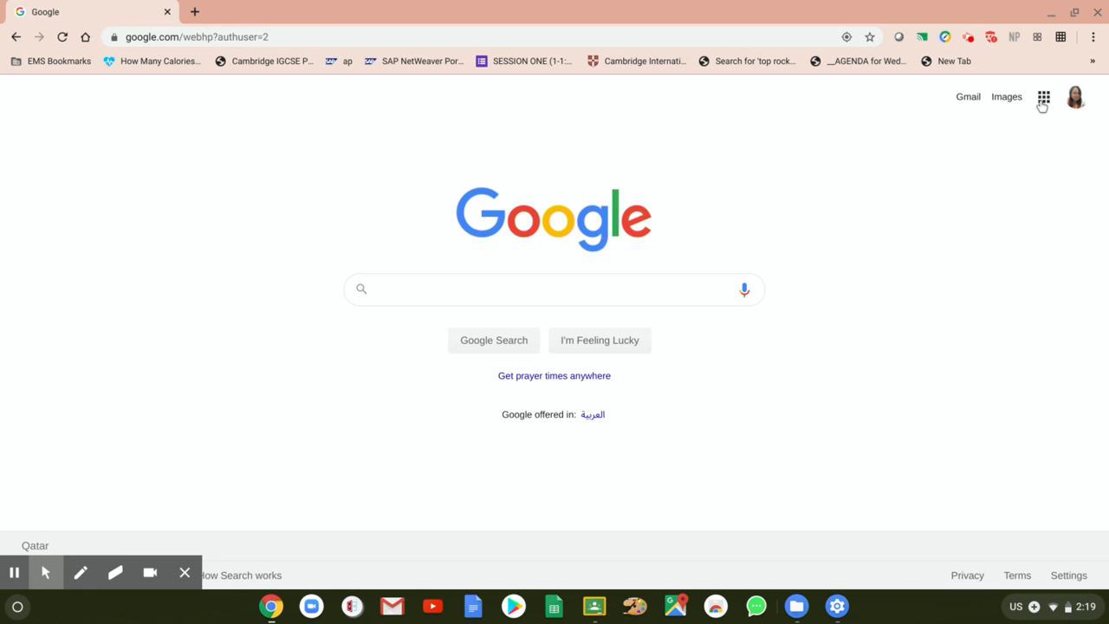
Step: Open Google Classroom and enter the Yr 12 online accounting class
click(1043, 99)
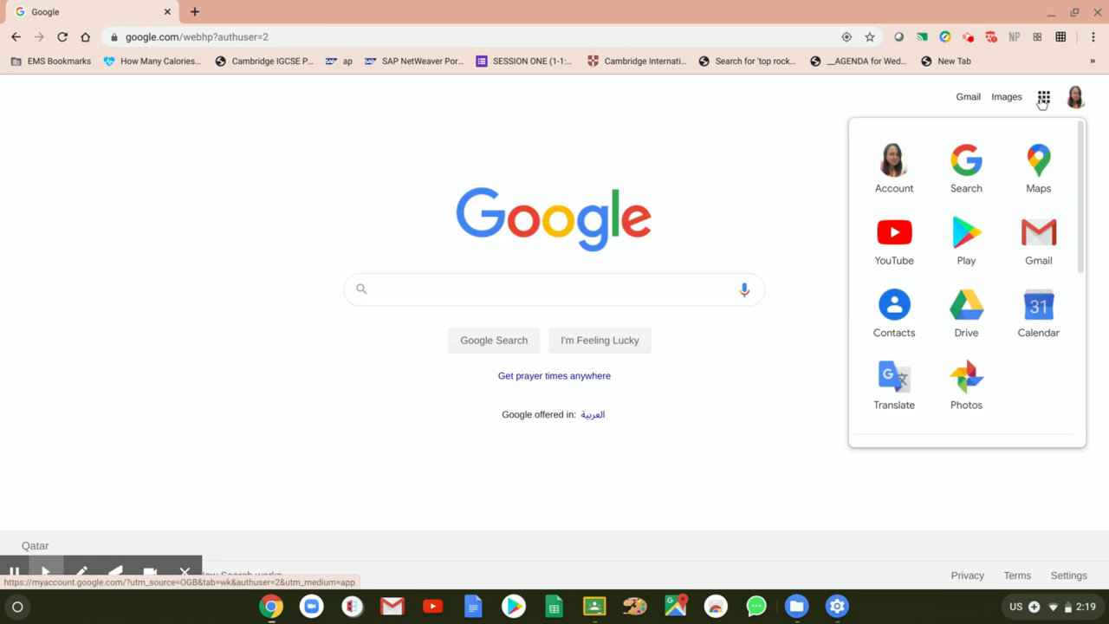
scroll(794, 296, down, 5)
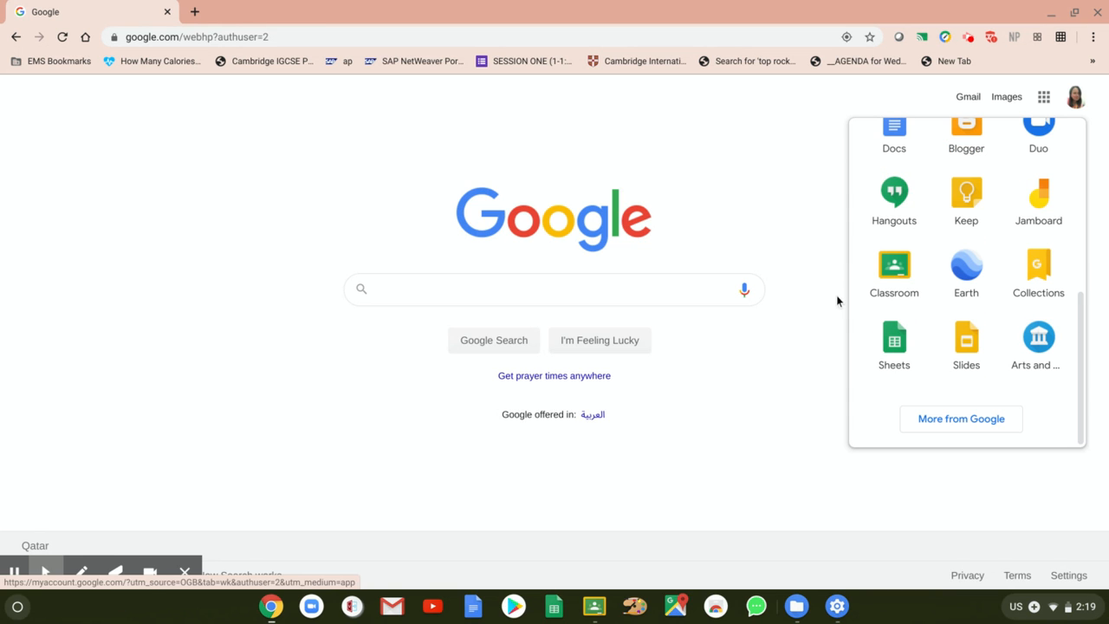
click(889, 277)
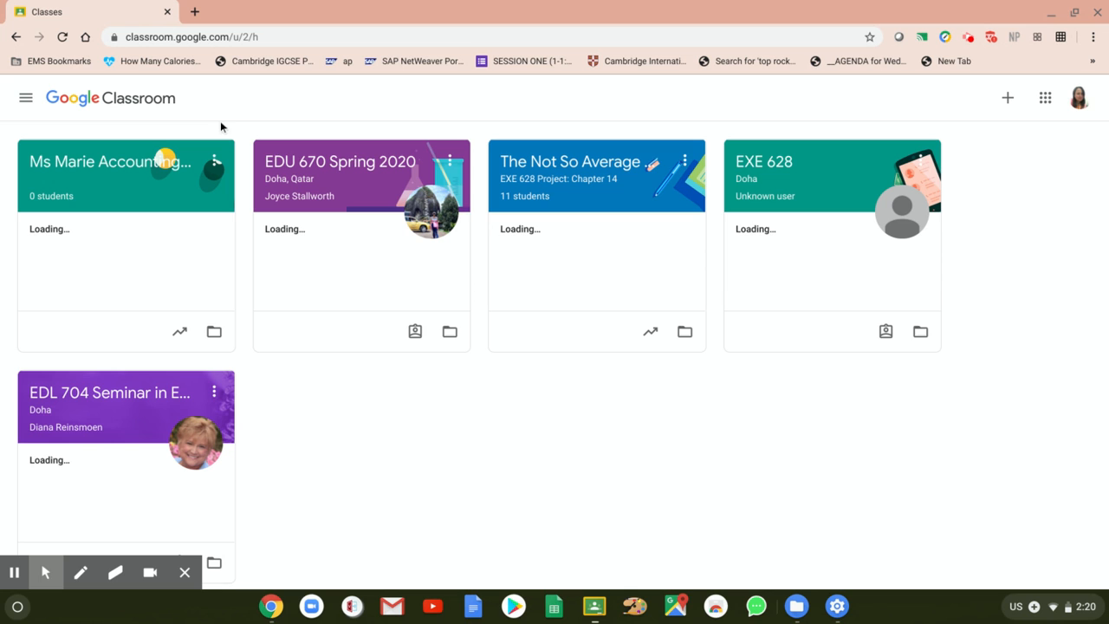
click(111, 165)
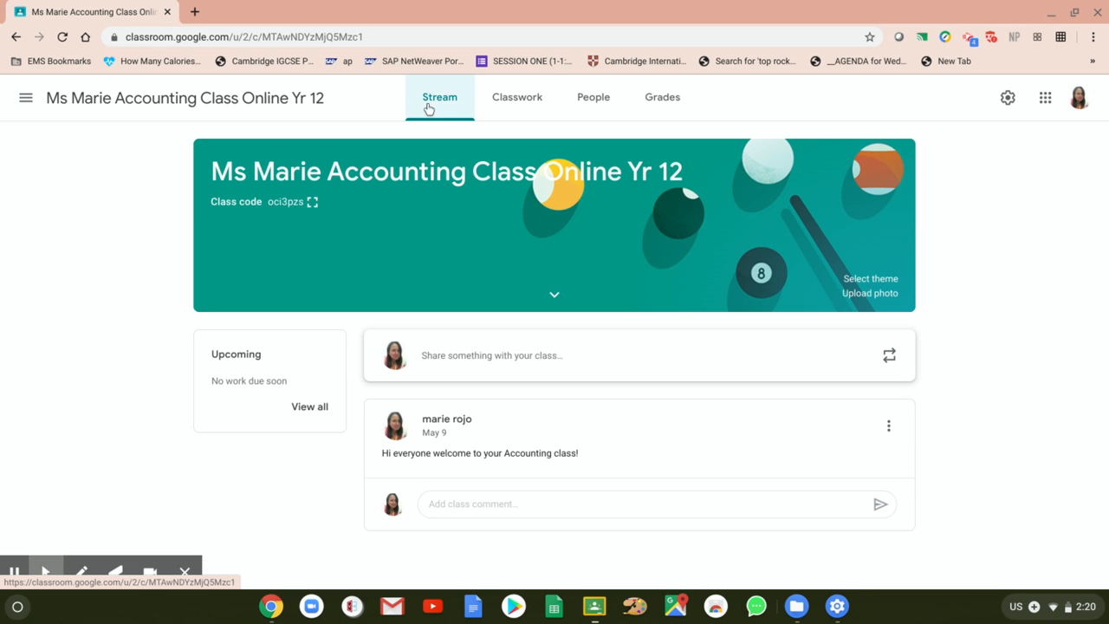
Step: Create a new quiz assignment in the accounting class's classwork
click(518, 105)
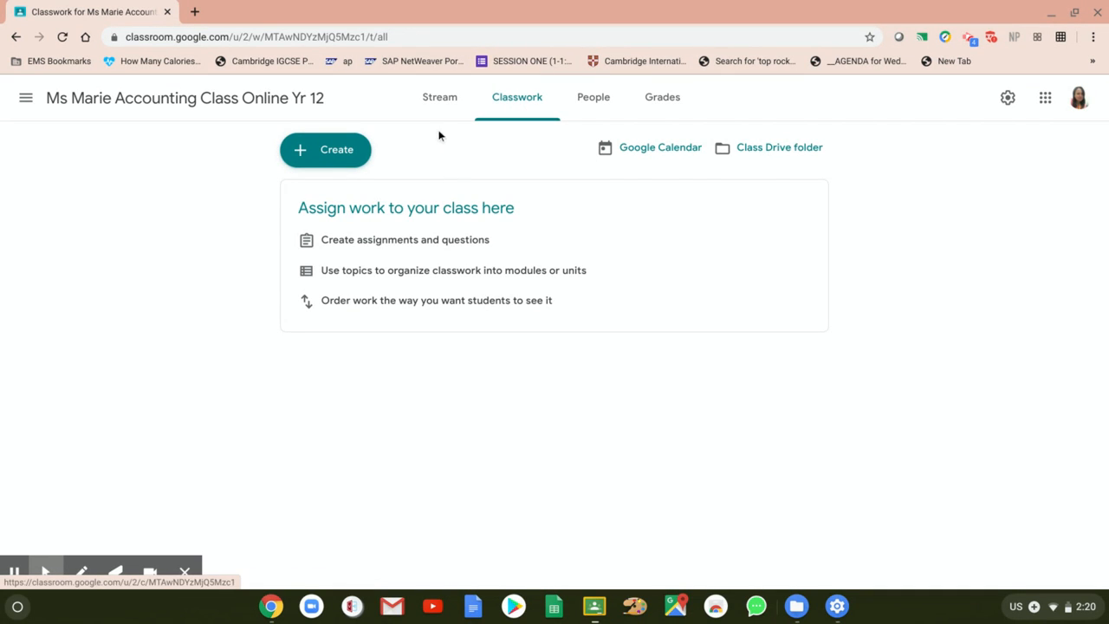
click(334, 156)
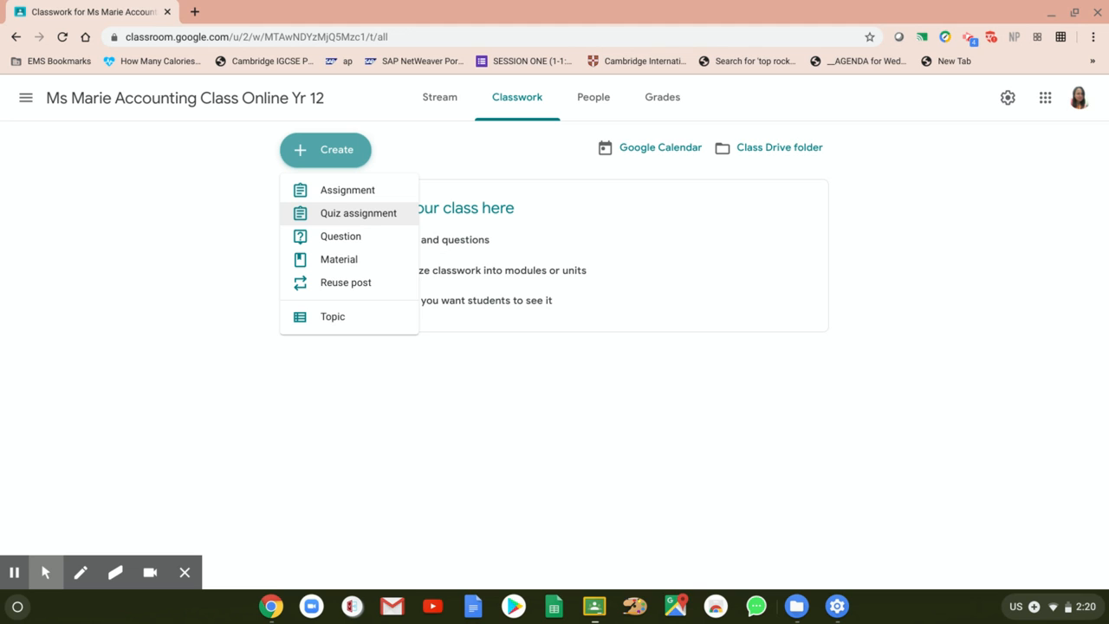
click(345, 219)
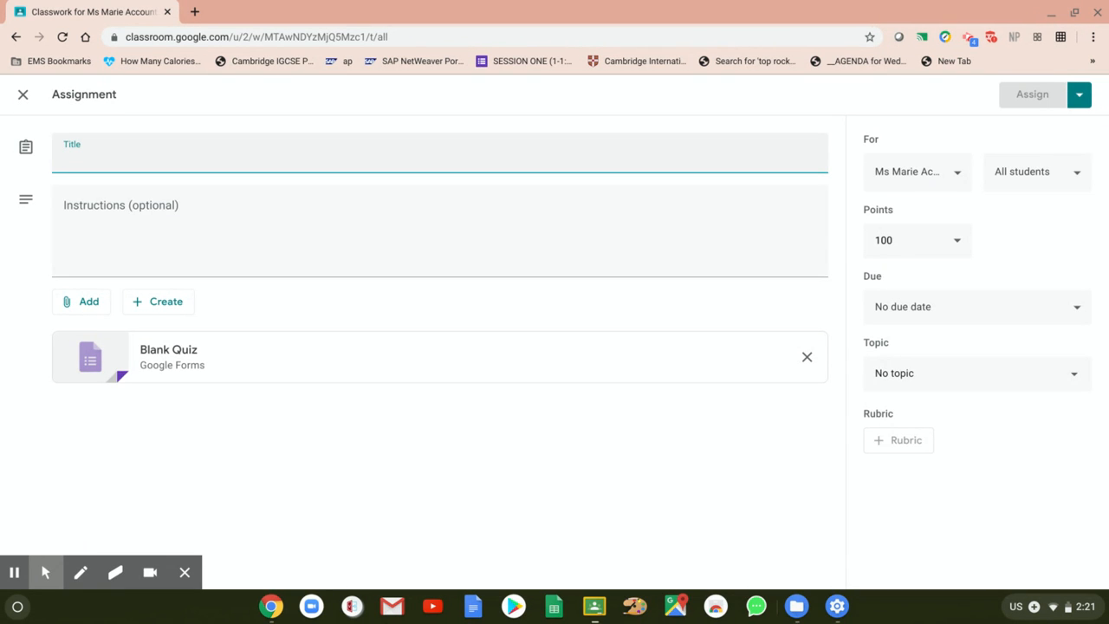
Step: Title the assignment "Online Quiz 1: Chapter 1 Checkpoint"
text(Online)
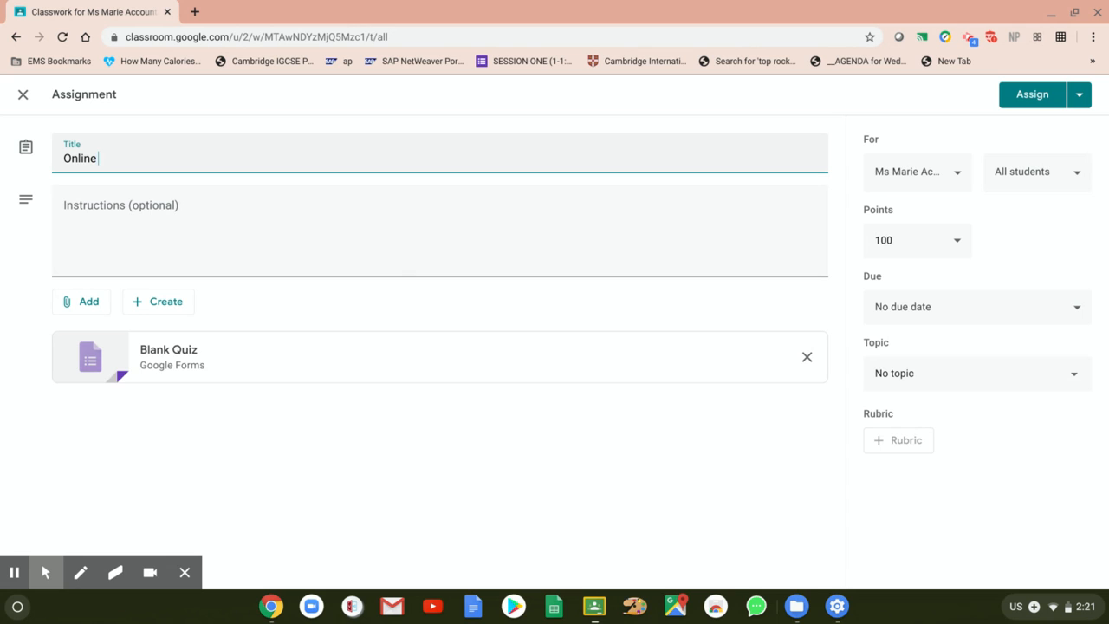
text( Task 1)
key(BackSpace)
key(BackSpace)
key(BackSpace)
key(BackSpace)
key(BackSpace)
key(BackSpace)
text(Quiz)
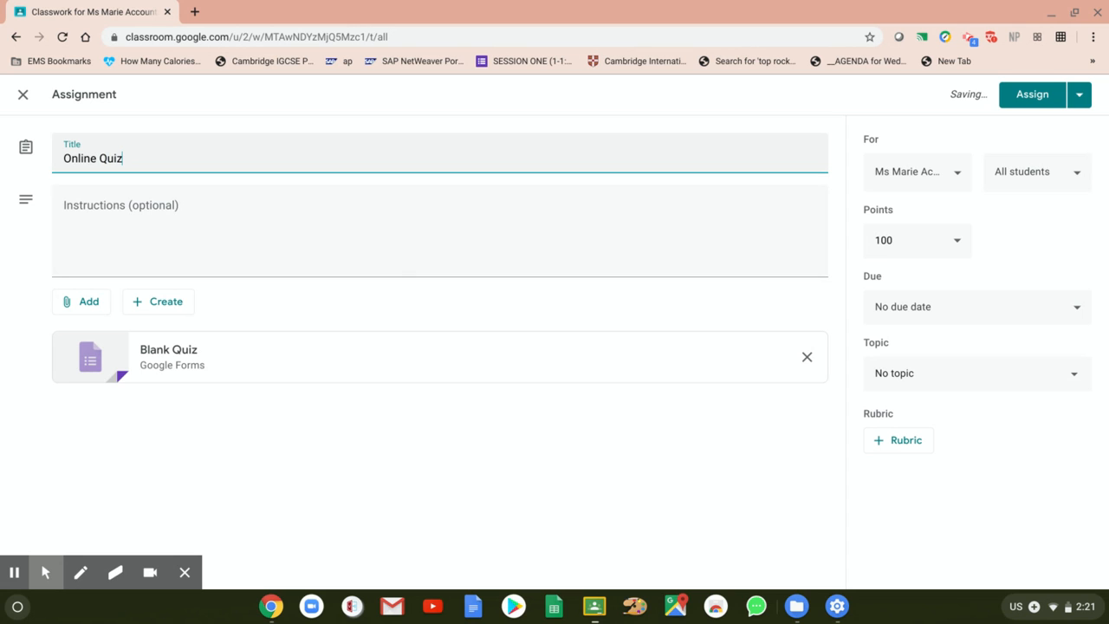
text( 1: Chapter 1 REvisi)
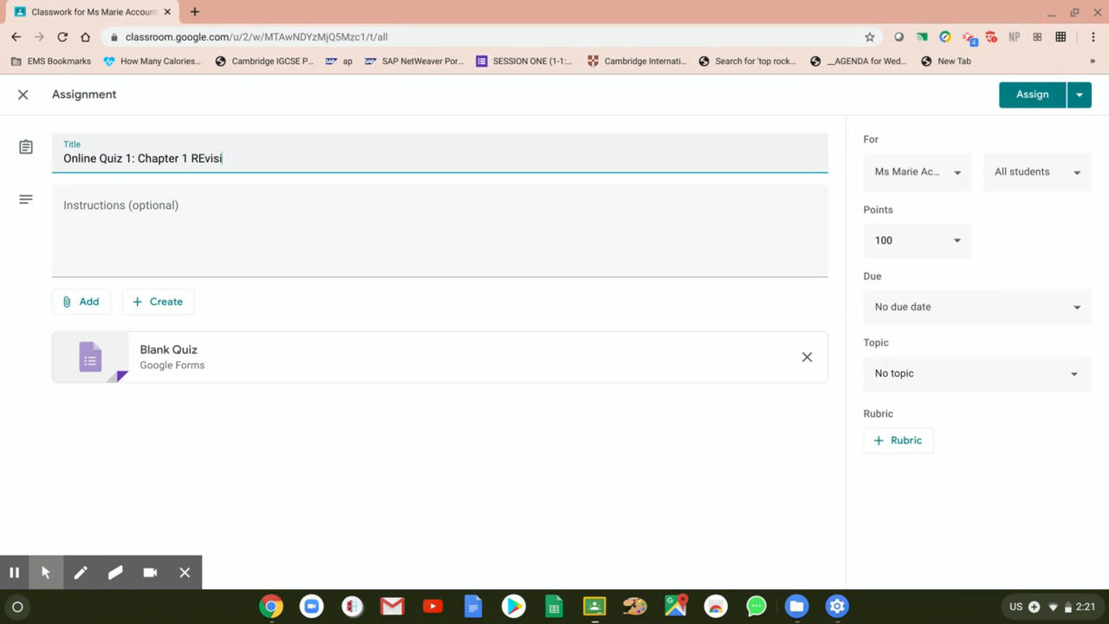
key(BackSpace)
key(BackSpace)
key(BackSpace)
key(BackSpace)
key(BackSpace)
text(Checp)
key(BackSpace)
text(kpoint)
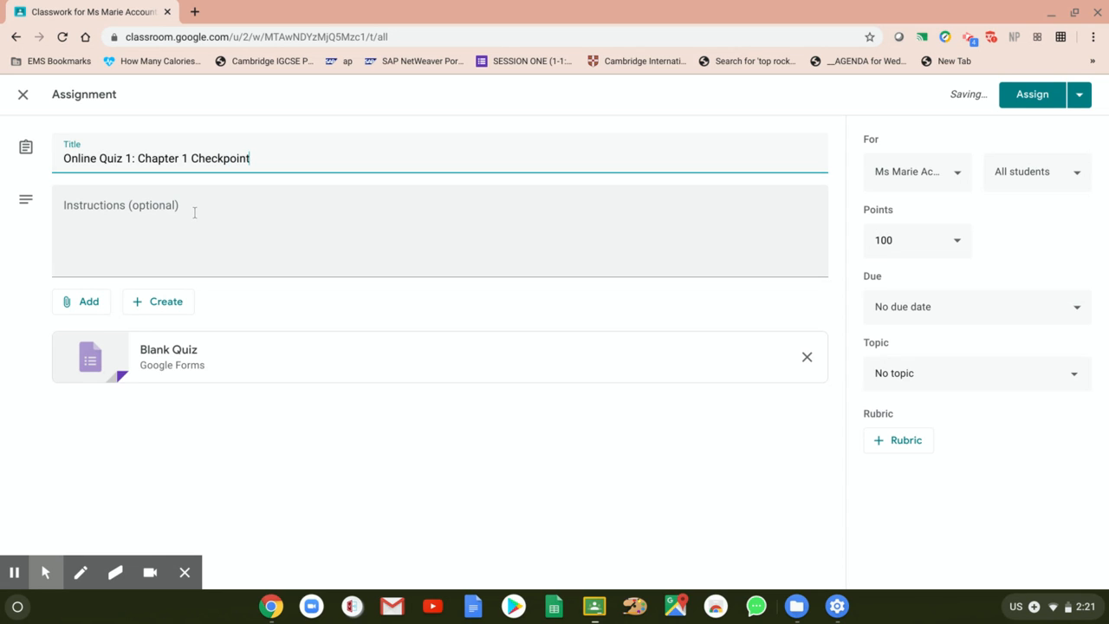
Step: Begin the assignment instructions with "Instructions:" and the line "1. This is a multiple choice quiz. A total of 20 marks is awarded."
click(128, 204)
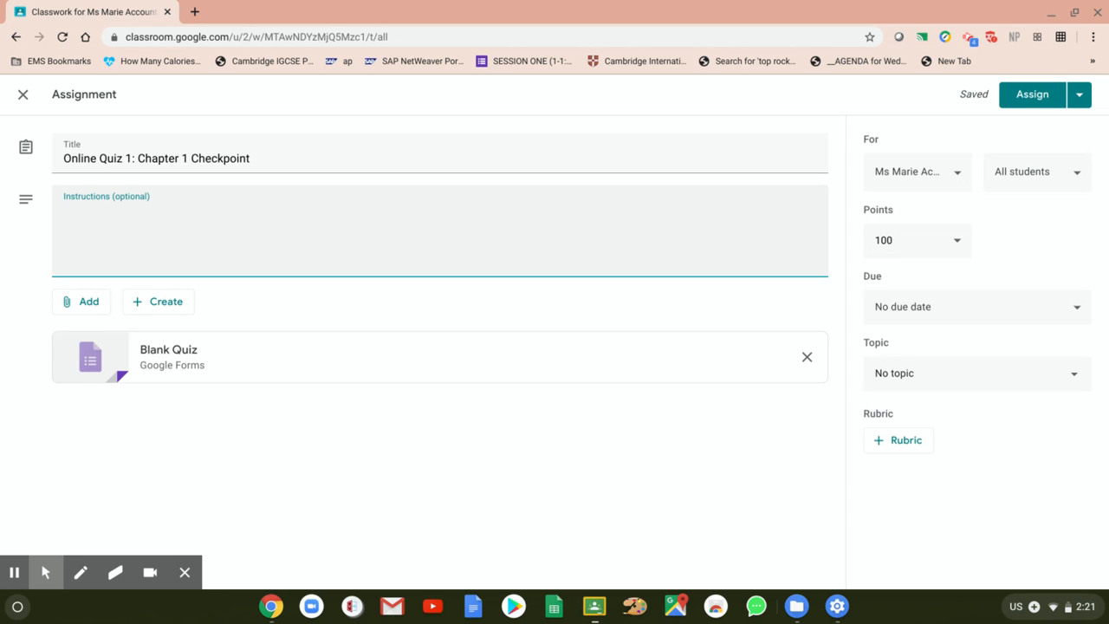
text(Insturctions)
key(BackSpace)
key(BackSpace)
key(BackSpace)
key(BackSpace)
key(BackSpace)
key(BackSpace)
key(BackSpace)
key(BackSpace)
text(ructions:)
key(Return)
text(1.)
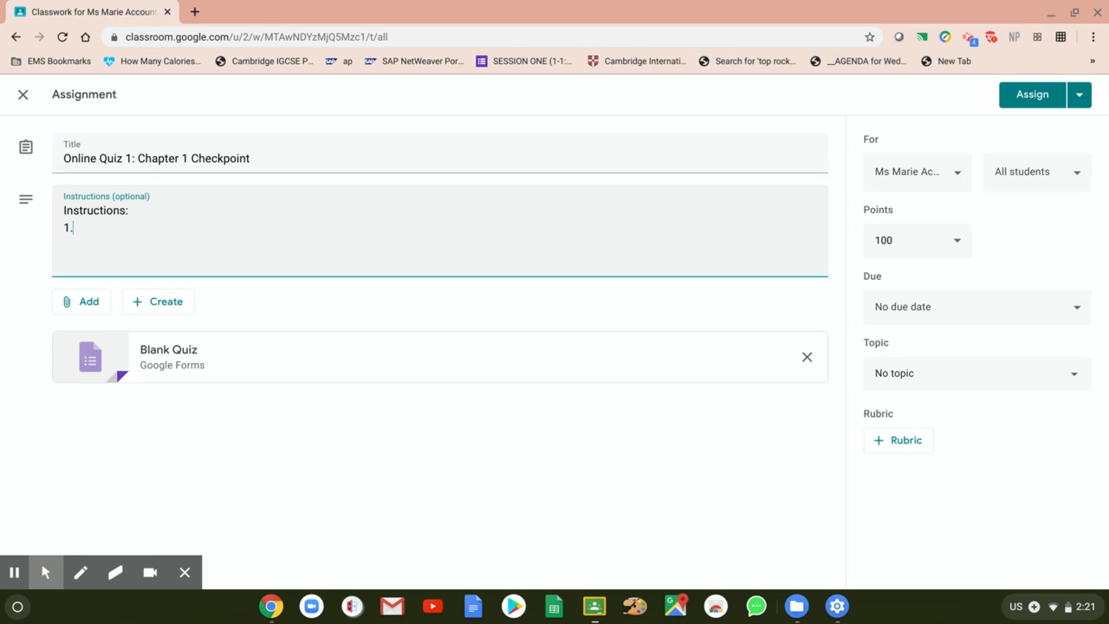
text( This is a multiple choice quiz)
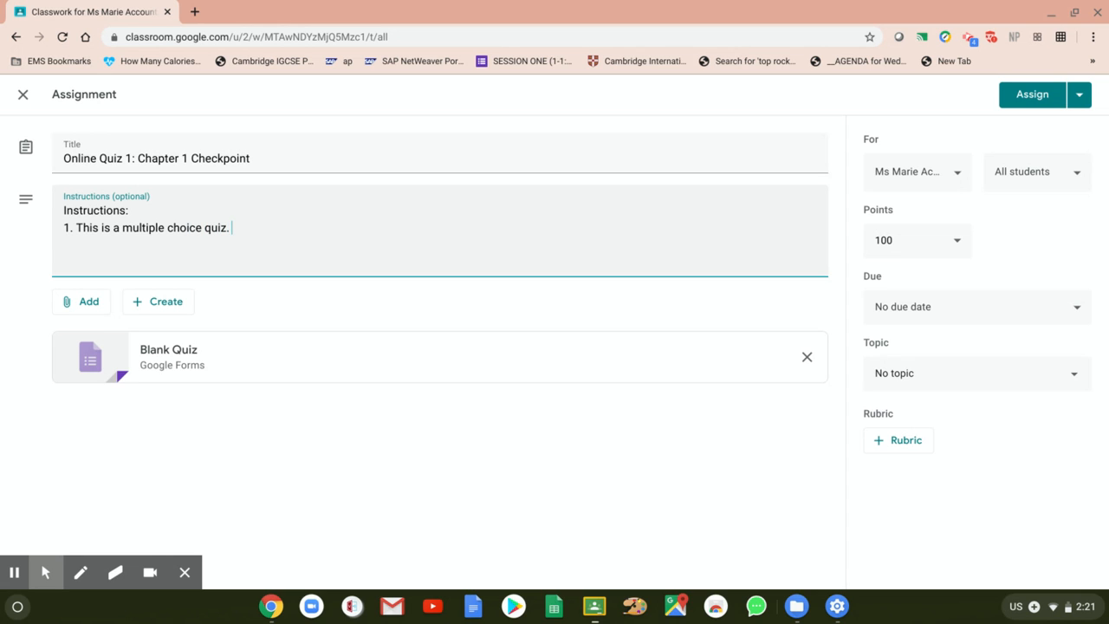
text(. A total of 20 marks i awarded)
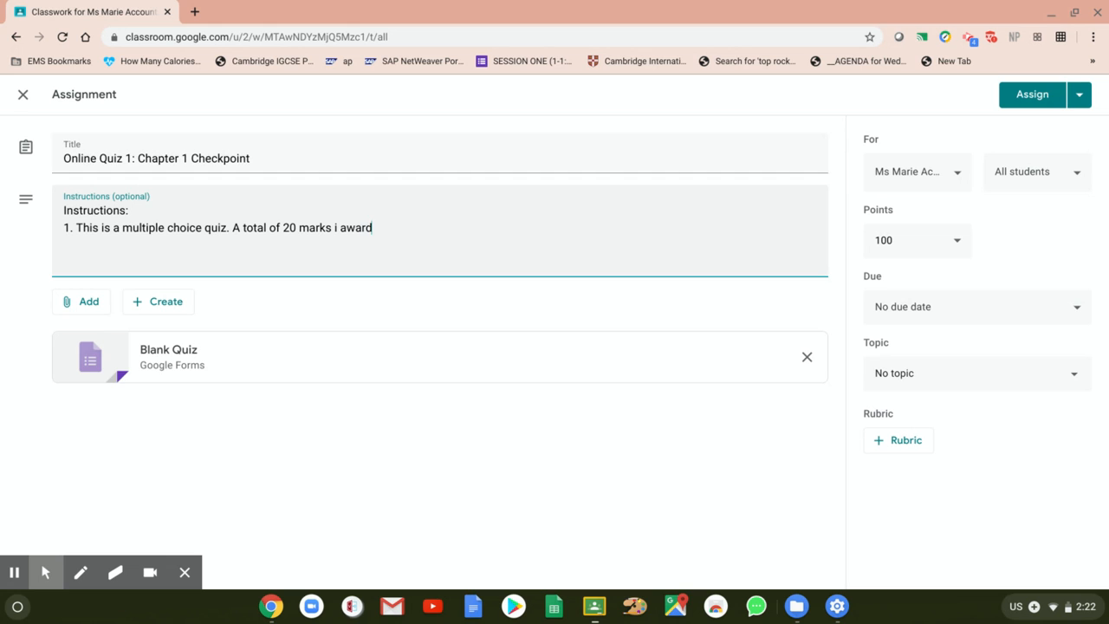
key(BackSpace)
key(BackSpace)
key(BackSpace)
key(BackSpace)
key(BackSpace)
key(BackSpace)
key(BackSpace)
key(BackSpace)
text(s awarded.)
Step: Add the instruction line "2. You are required to submit through email your rough workings/calculations."
key(Return)
text(2.Y)
key(BackSpace)
text(You are requ)
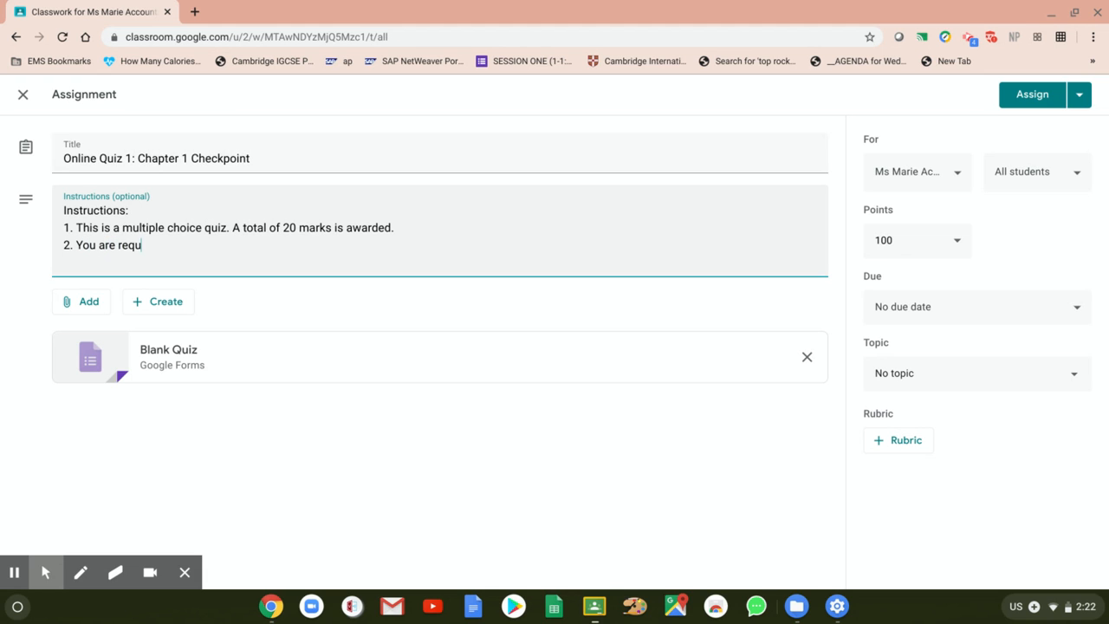
text(ired to submit thorugh)
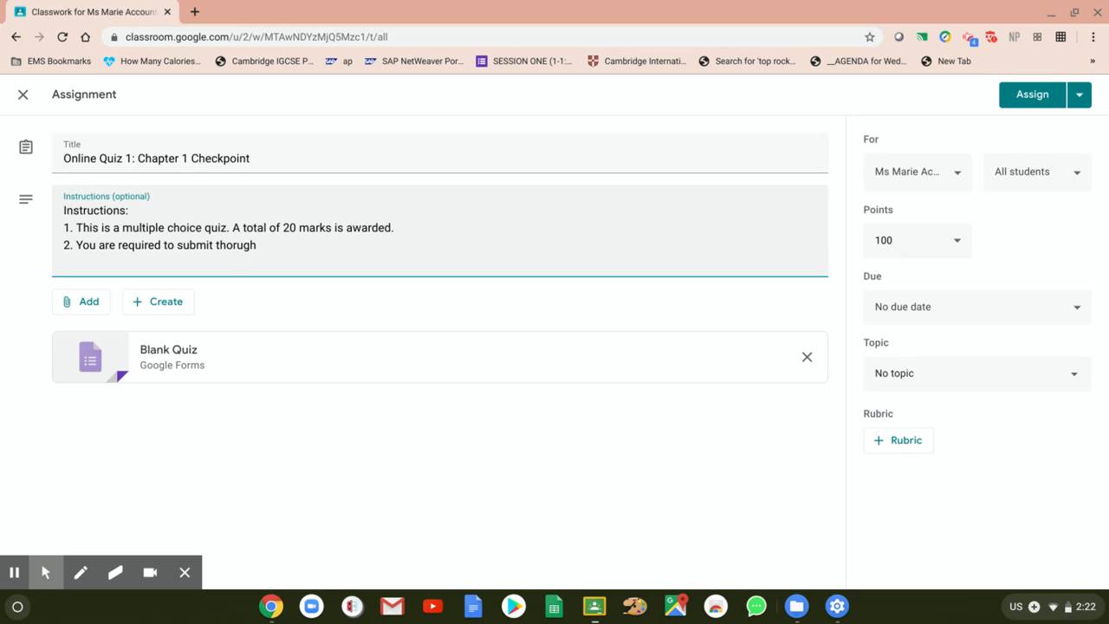
key(BackSpace)
key(BackSpace)
key(BackSpace)
key(BackSpace)
key(BackSpace)
text(rough email your rough workings)
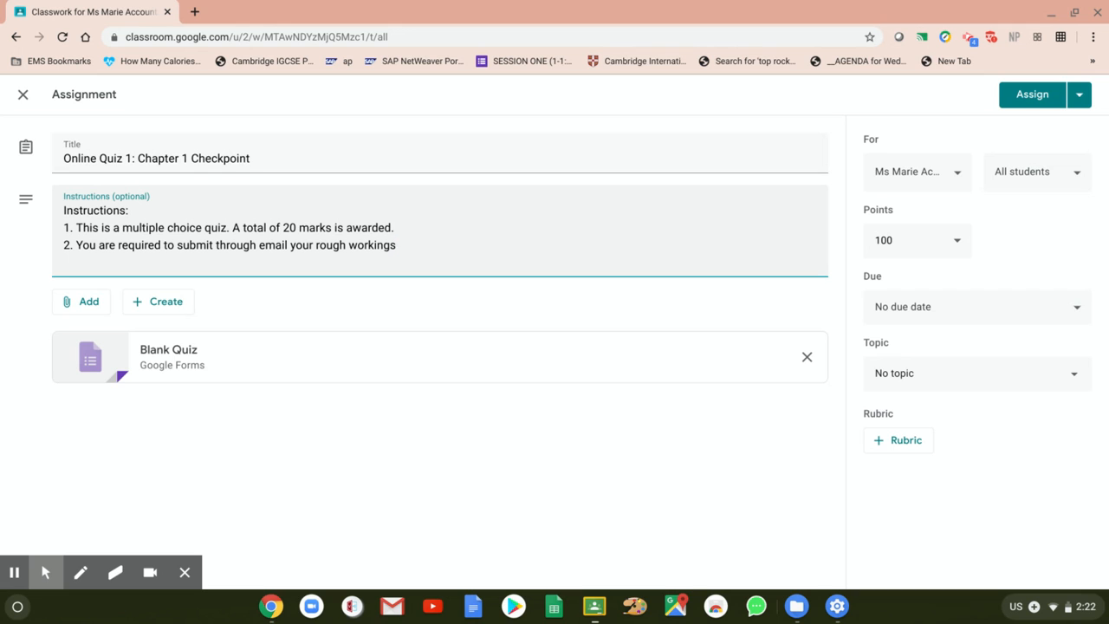
text(/calculations)
text(/)
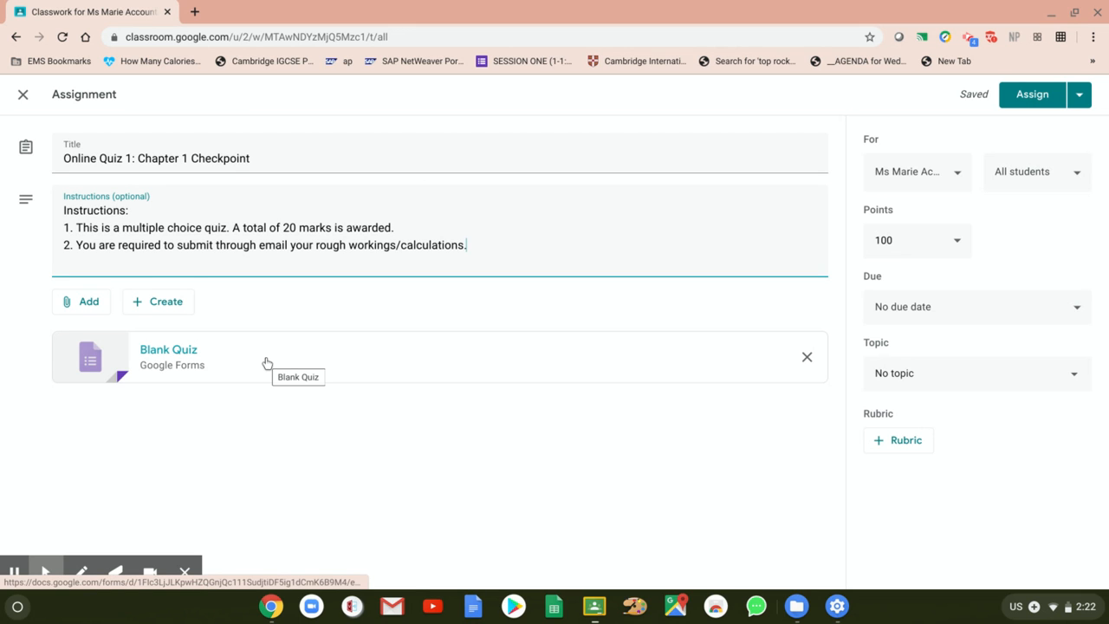
Step: Open the attached Blank Quiz form for editing and dismiss the satisfaction survey
click(170, 359)
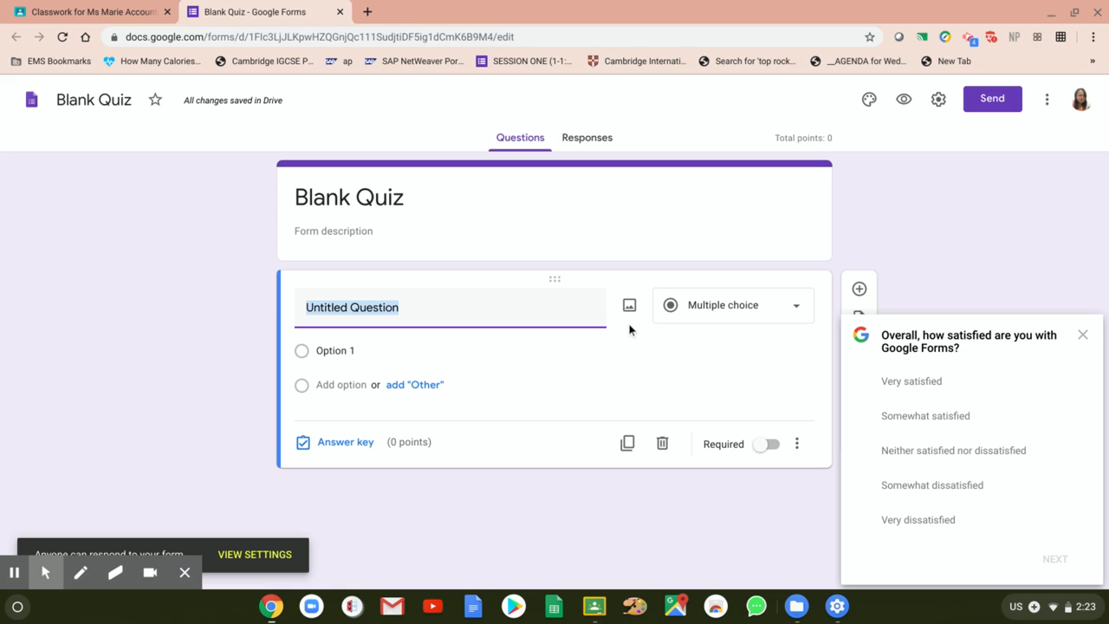
click(1081, 337)
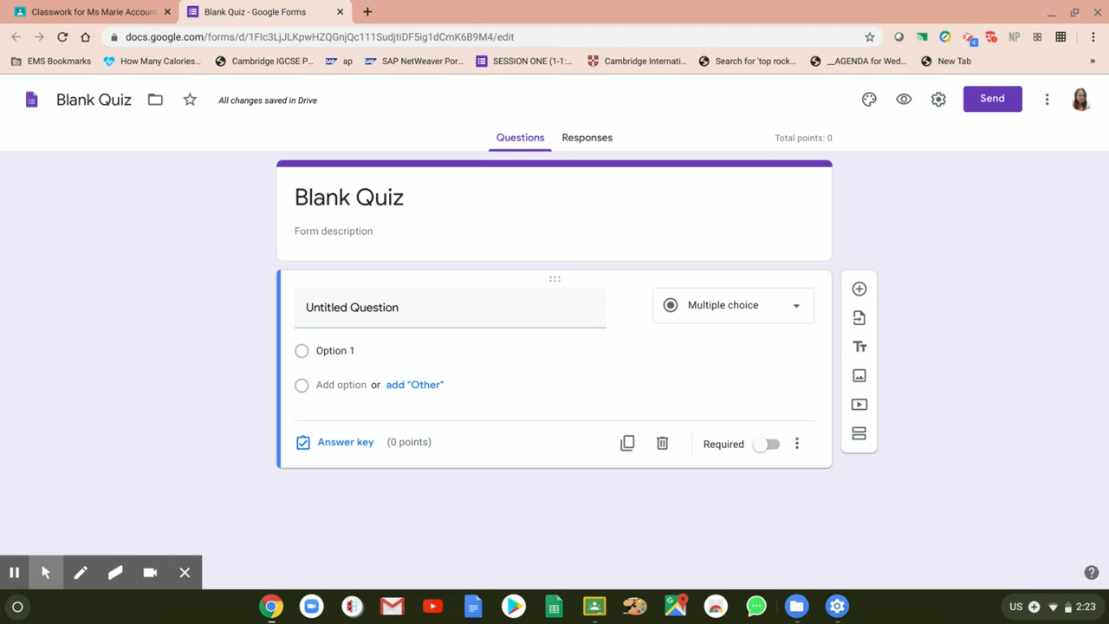
click(351, 307)
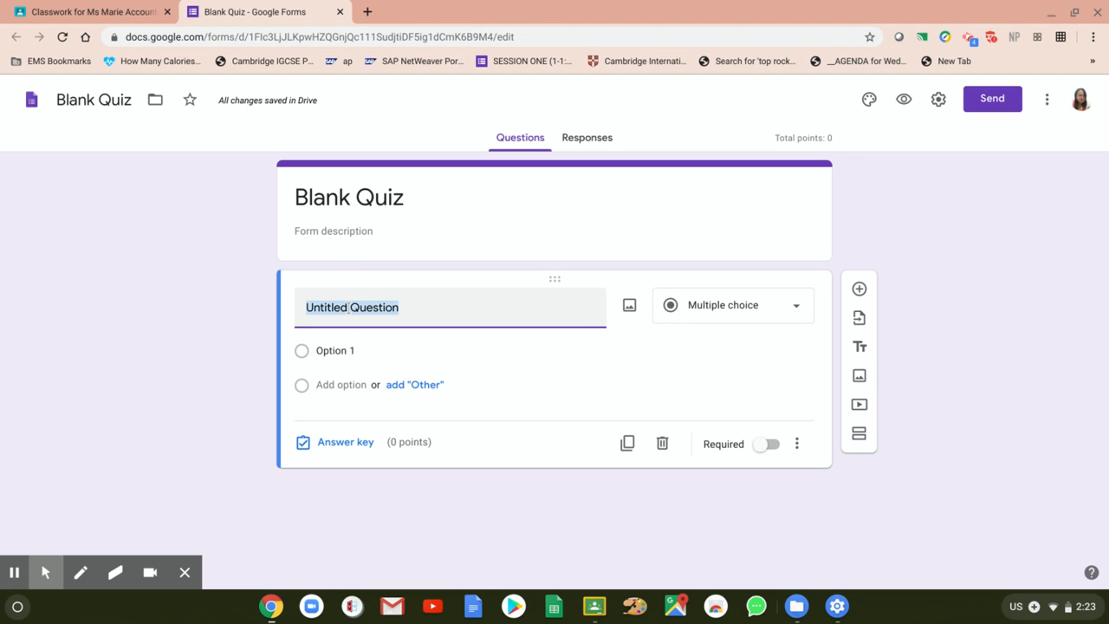
Step: Replace the form's title with "Online Quiz 1: Chapter Checkpoint"
click(297, 193)
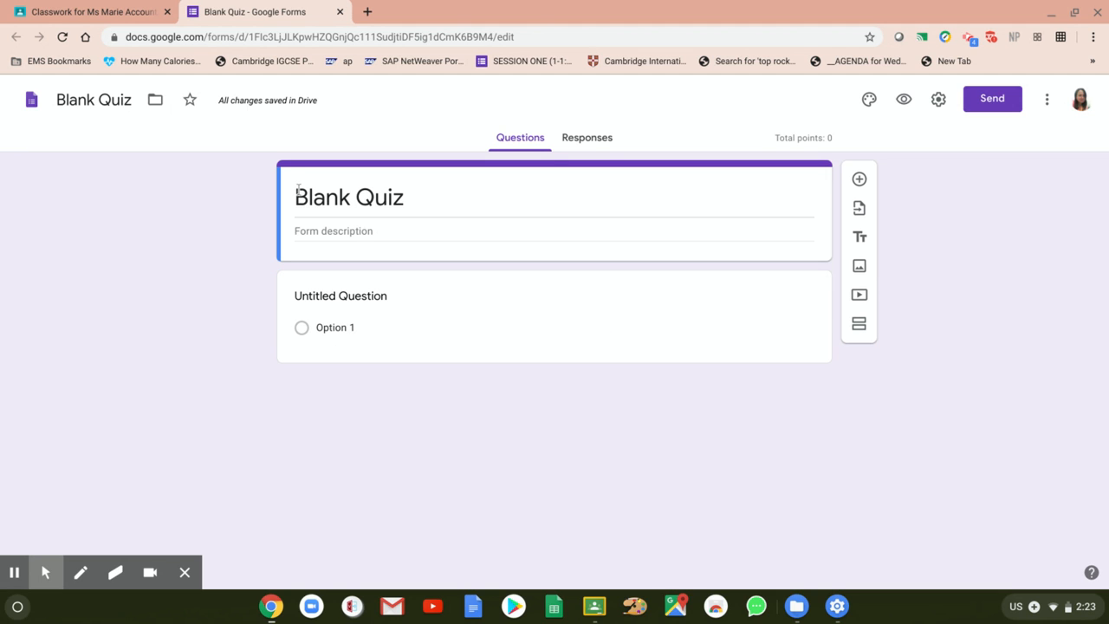
click(305, 198)
text(Onl)
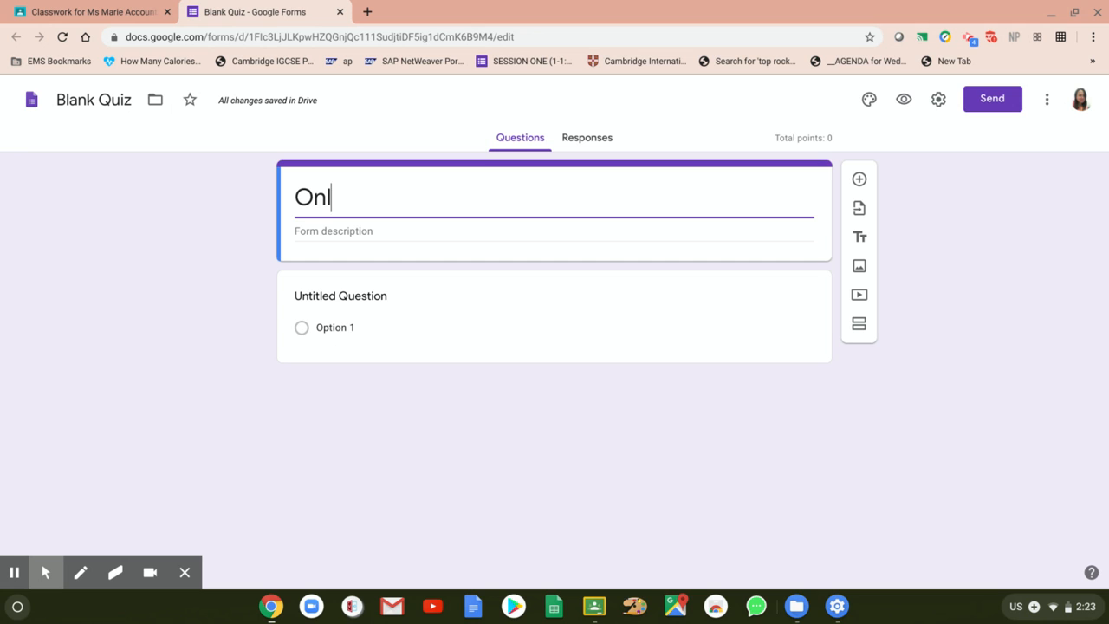
text(ine Quiz)
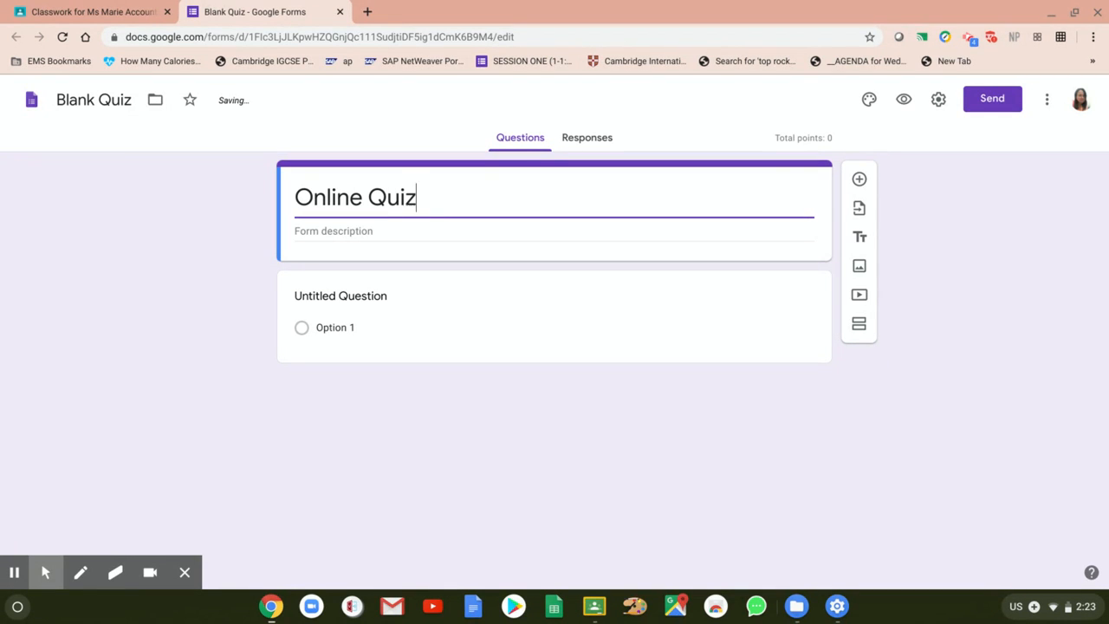
text( 1: Chapter Chec)
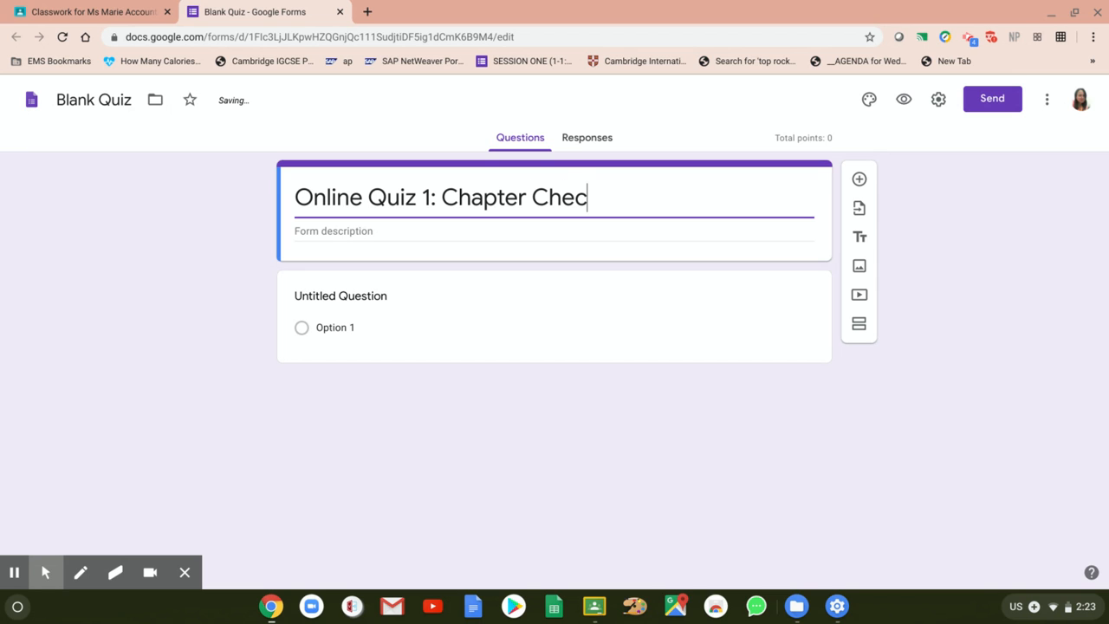
text(kpoint)
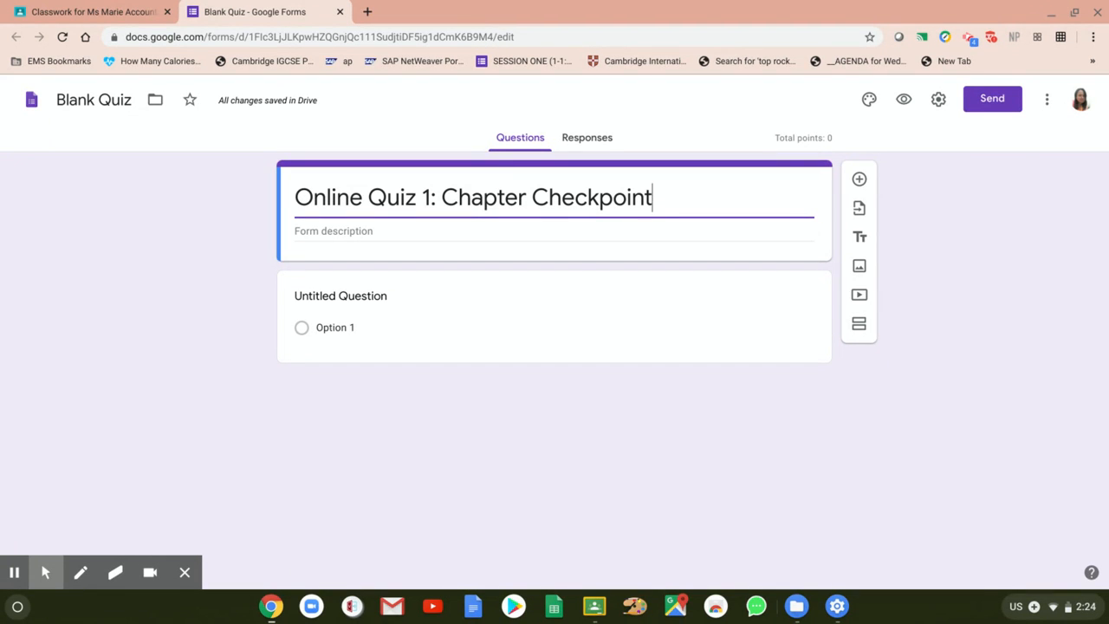
Step: Set the first multiple choice question's text to "What is an asset?"
click(313, 296)
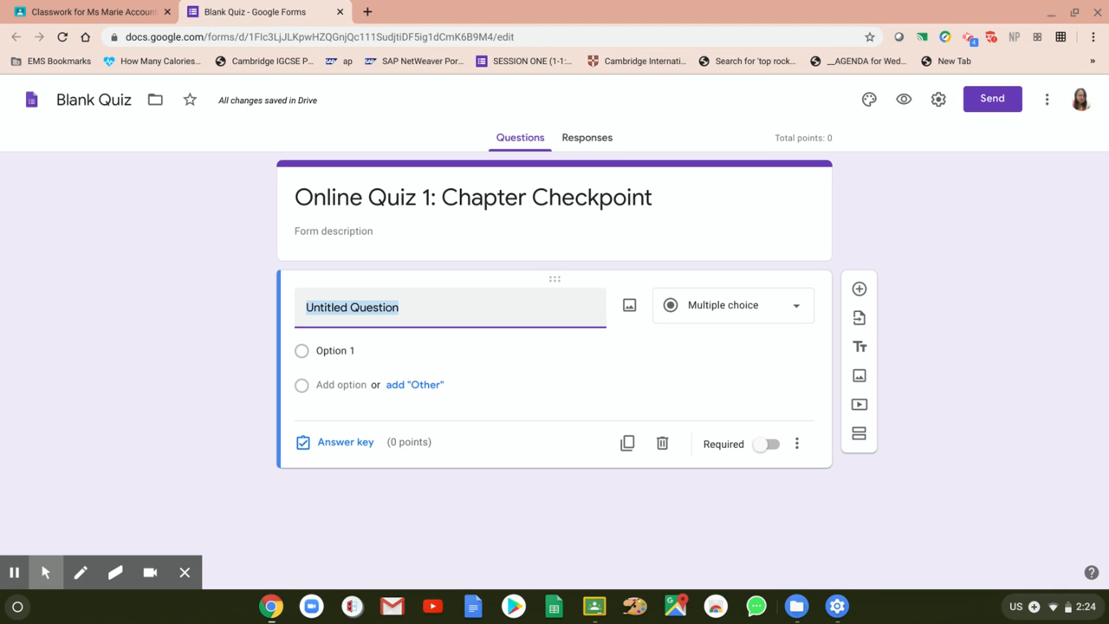
text(W)
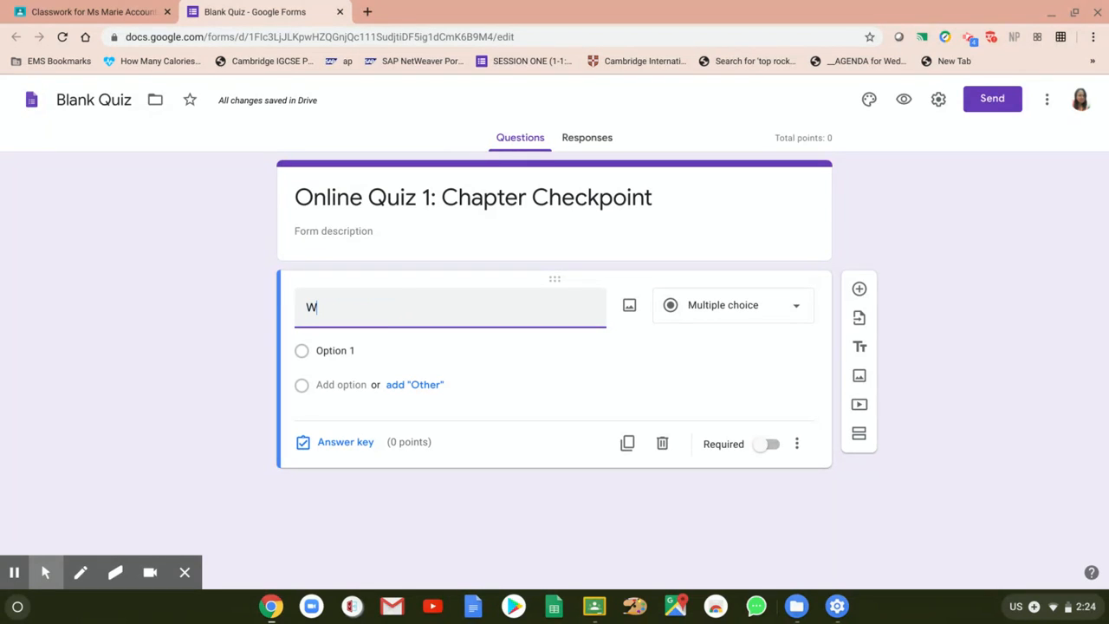
text(hat is )
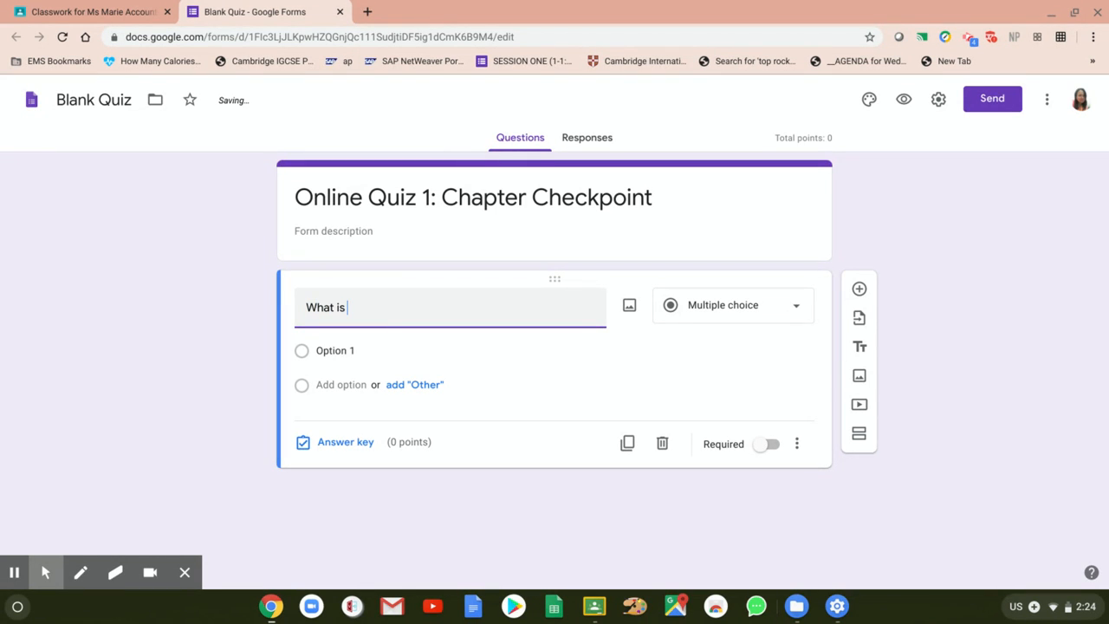
text(an asset?)
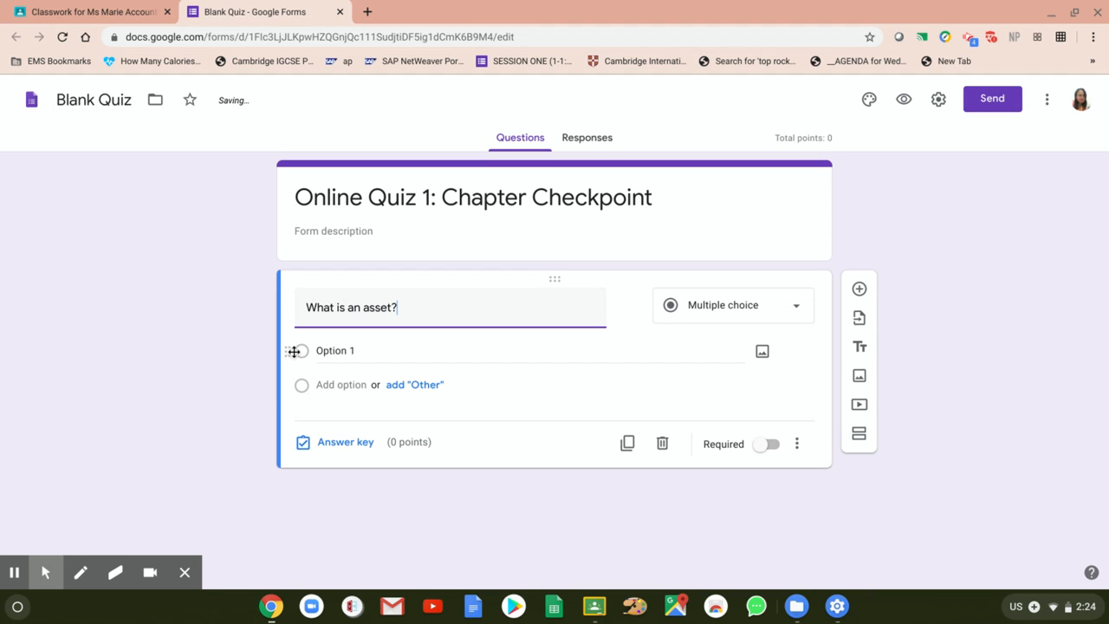
Step: Enter "What the business owns" as the first answer option of the asset question
click(341, 351)
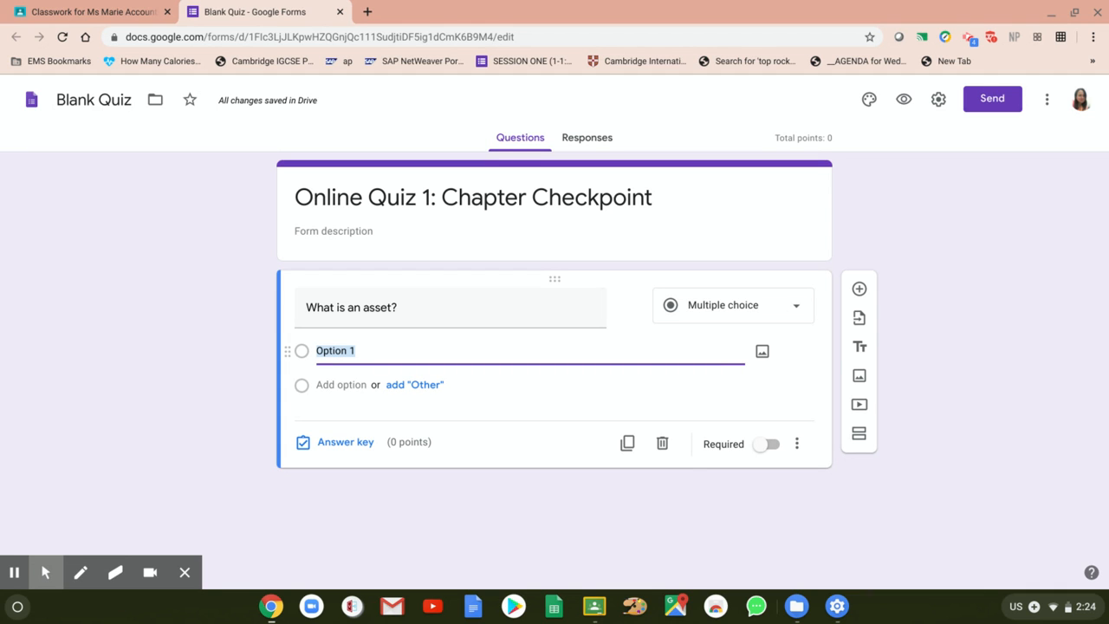
text(What the bus)
text(ines)
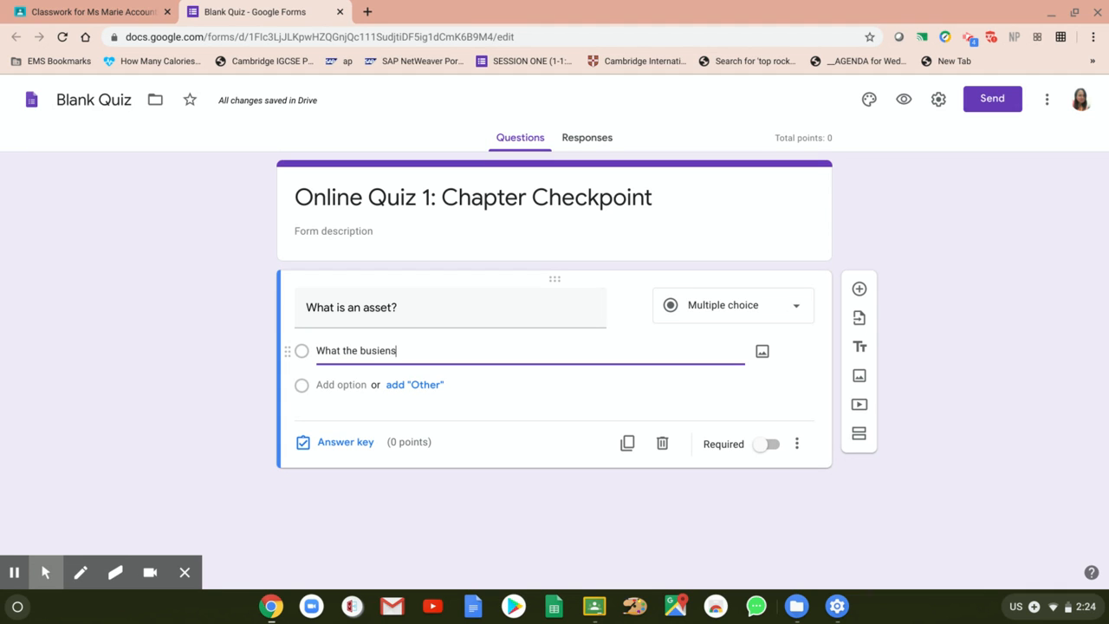
key(BackSpace)
key(BackSpace)
key(BackSpace)
text(ness owns)
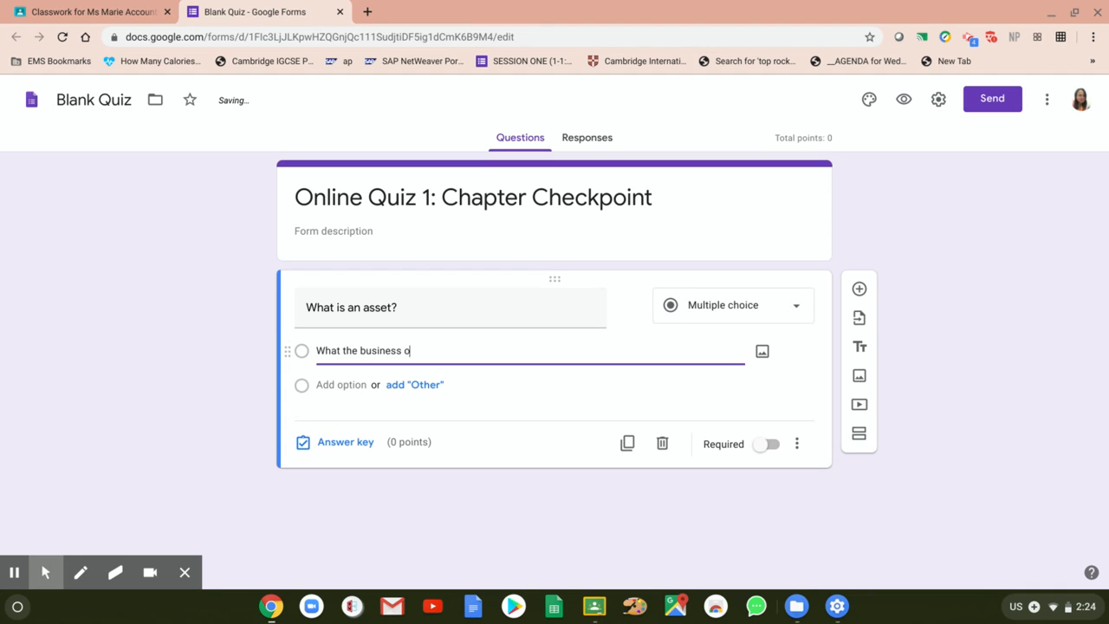
Step: Add second and third answer options to the asset question and enter "What the businss owes" as the second
click(309, 386)
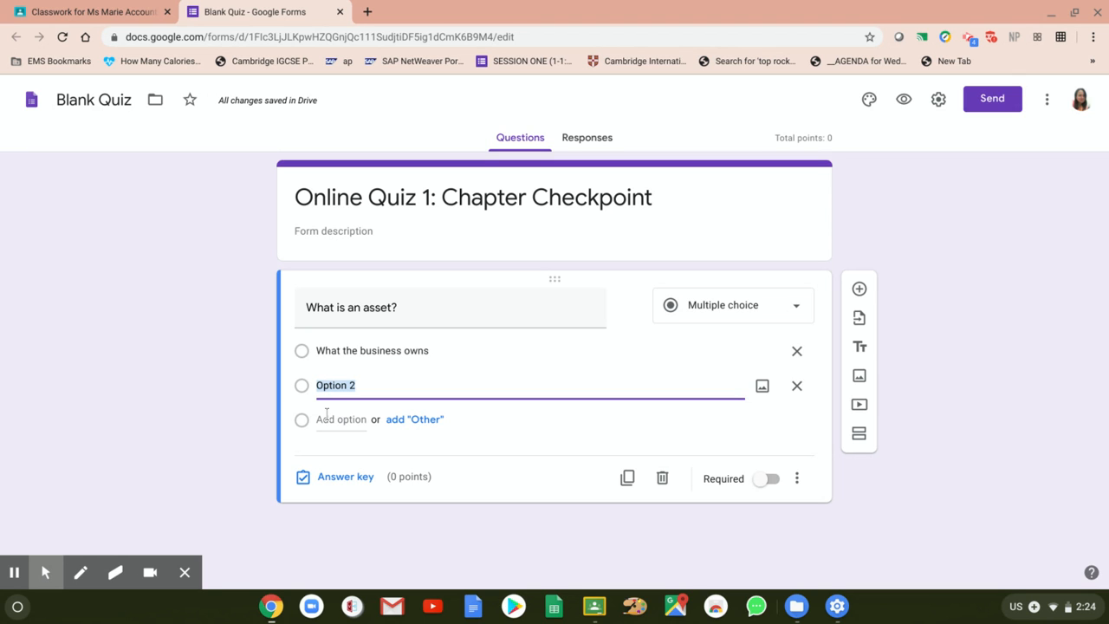
click(327, 418)
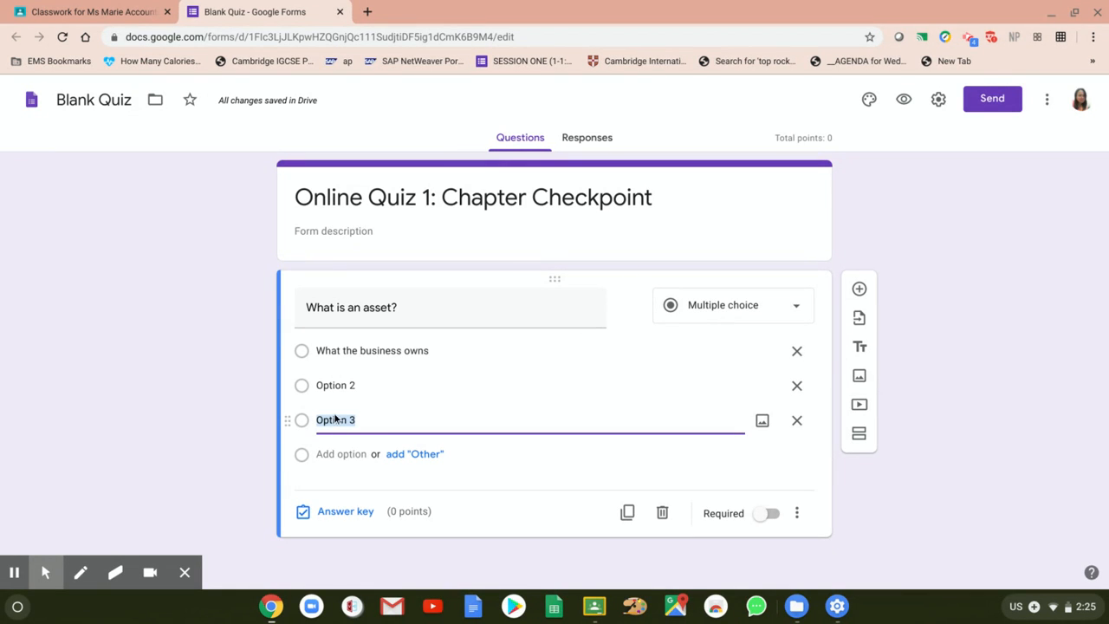
click(344, 390)
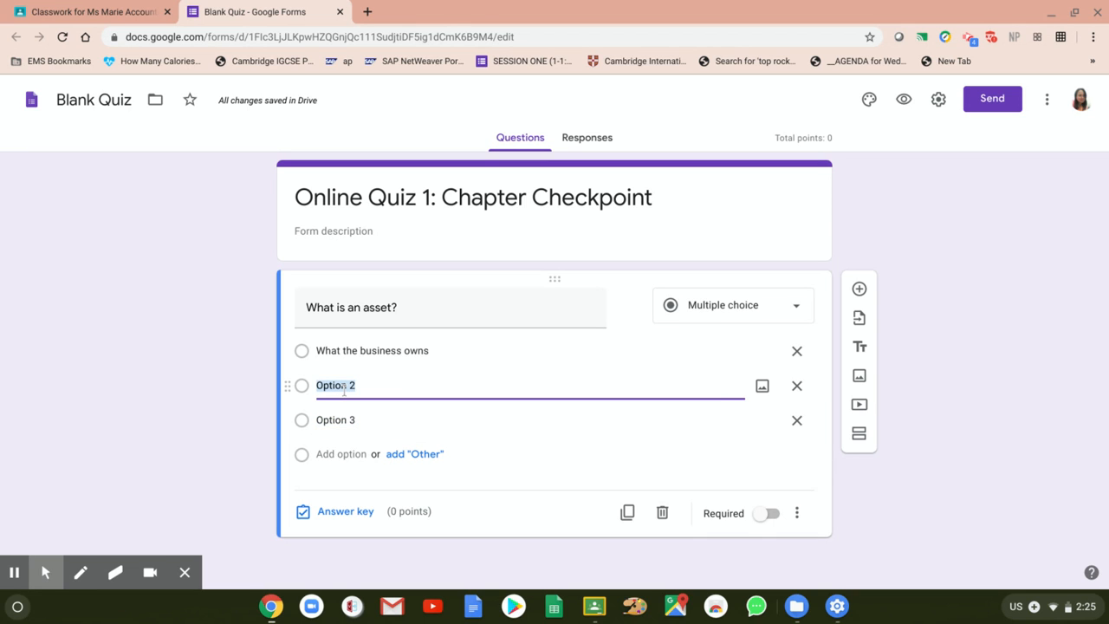
text(Q)
key(BackSpace)
text(What the bu)
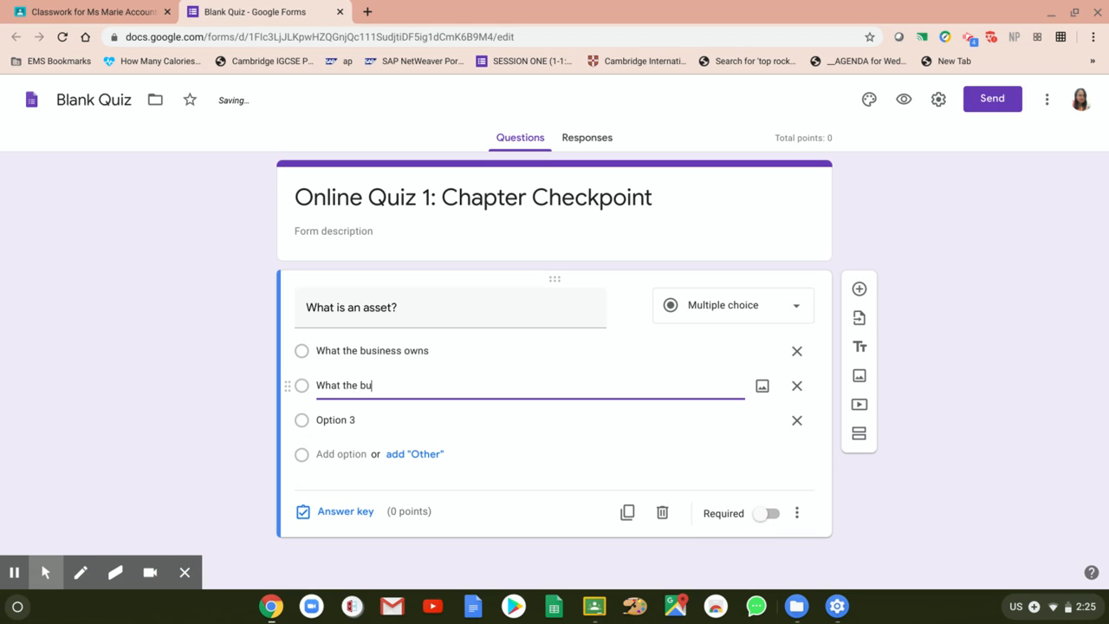
text(sinss owes)
Step: Enter "Capital invested" as the third answer option of the asset question
click(319, 422)
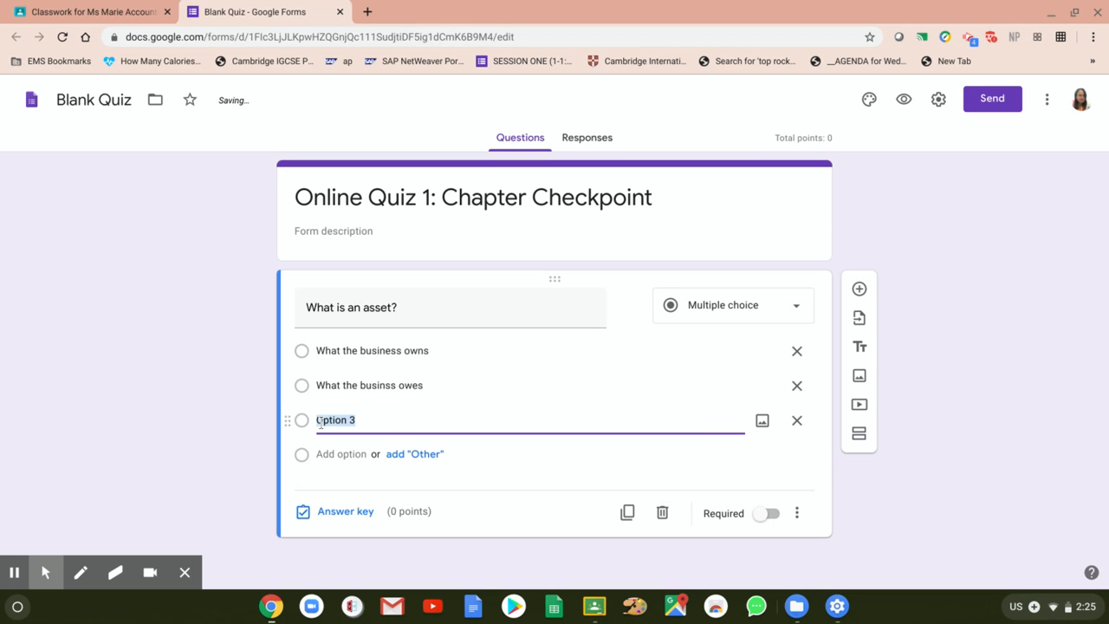
text(Cap)
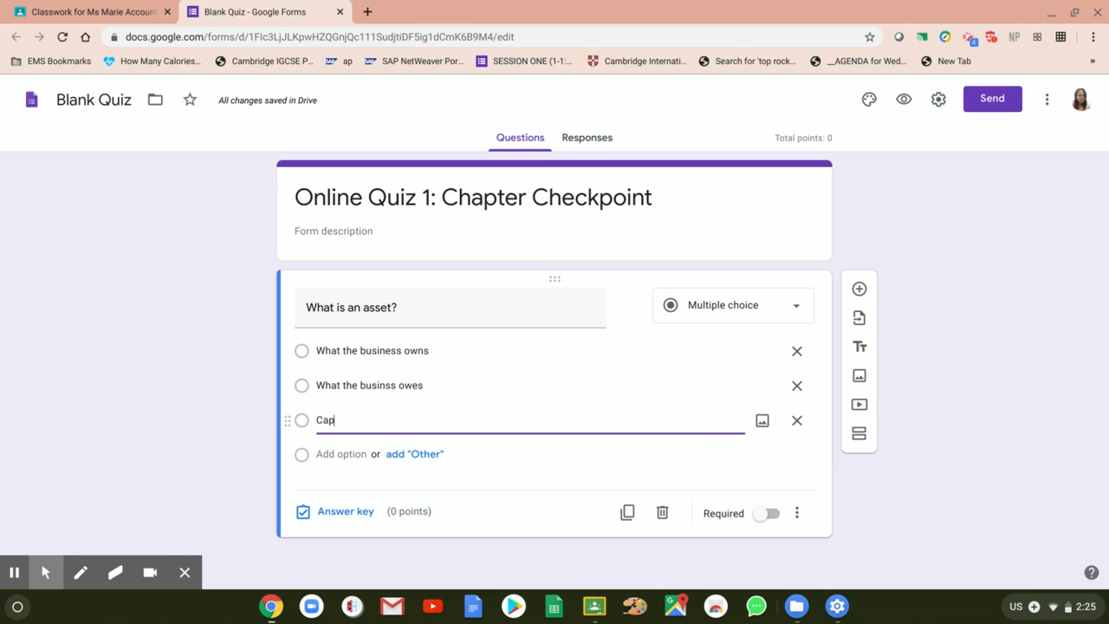
text(ital invested)
Step: Add a fourth answer option reading "Costs incurred by the business" to the asset question
click(318, 456)
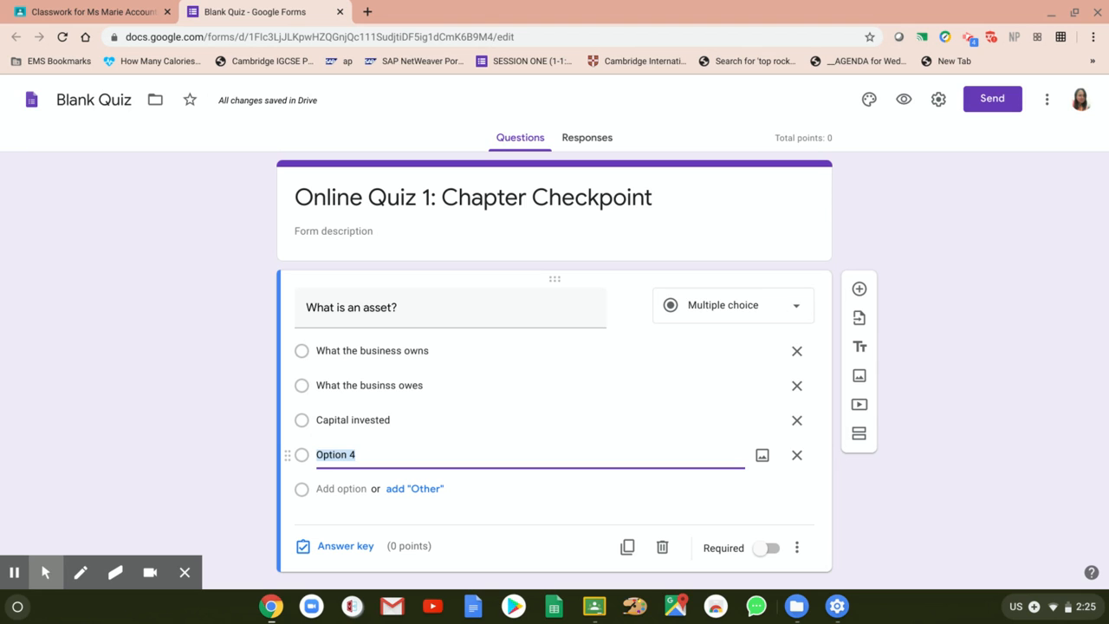
text(costs)
key(BackSpace)
key(BackSpace)
key(BackSpace)
key(BackSpace)
key(BackSpace)
text(Costs incurred by the business)
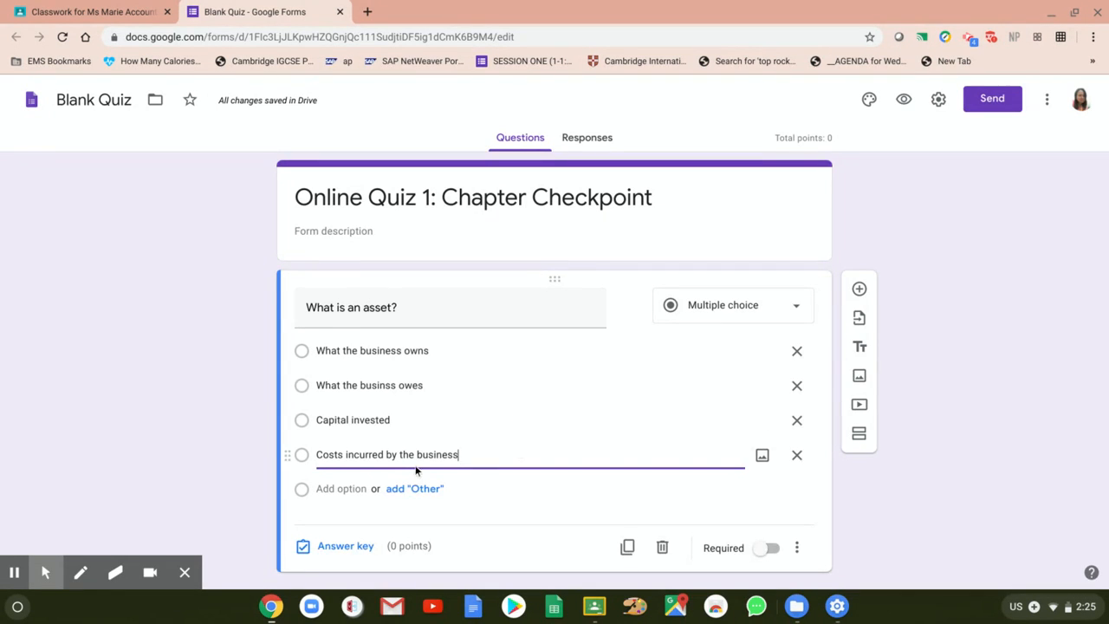
Step: Set the asset question's answer key to "What the business owns" and its value to 1 point
scroll(426, 485, down, 1)
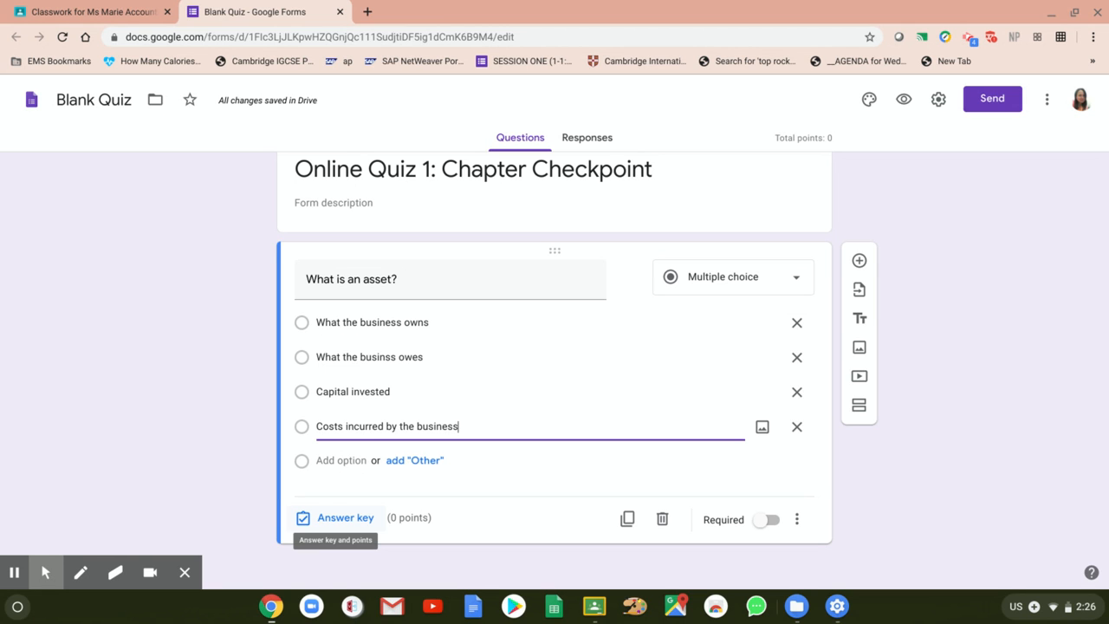
click(303, 520)
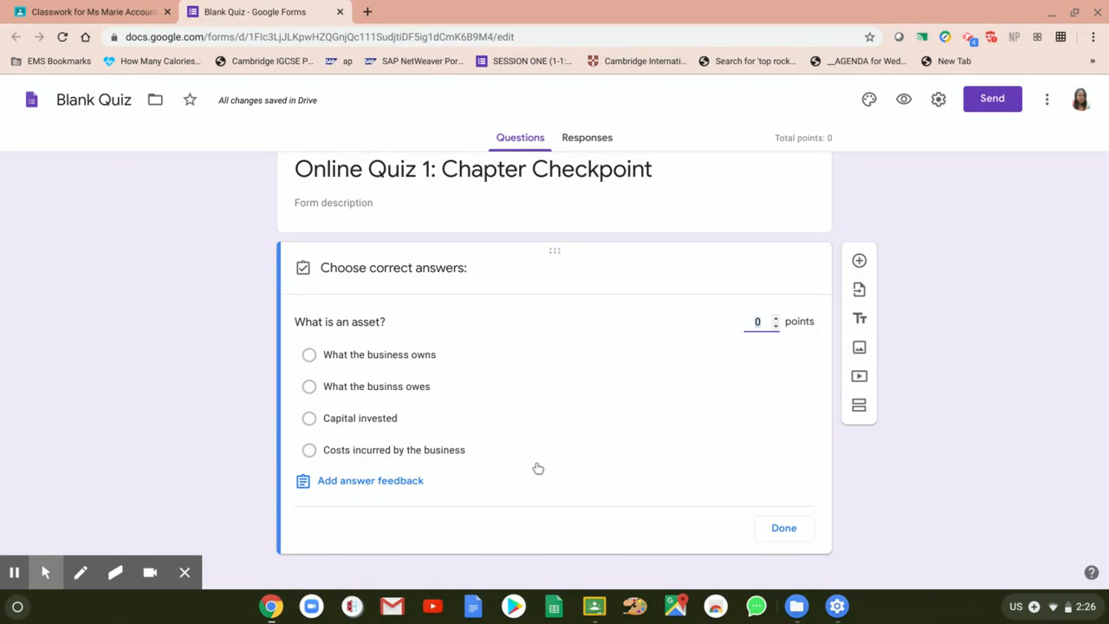
click(309, 356)
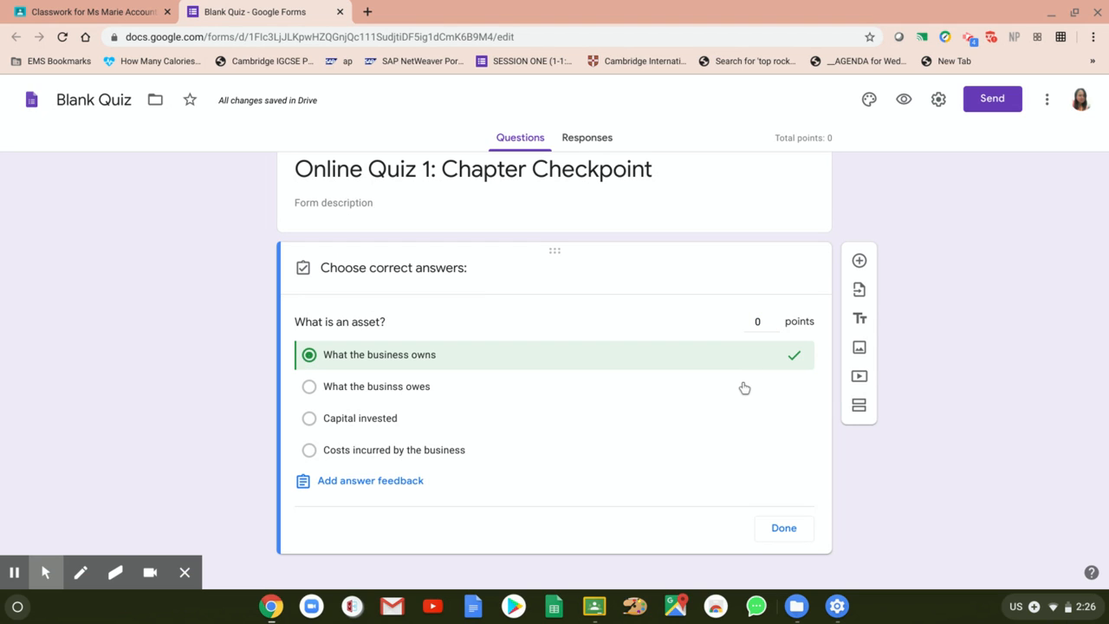
click(776, 318)
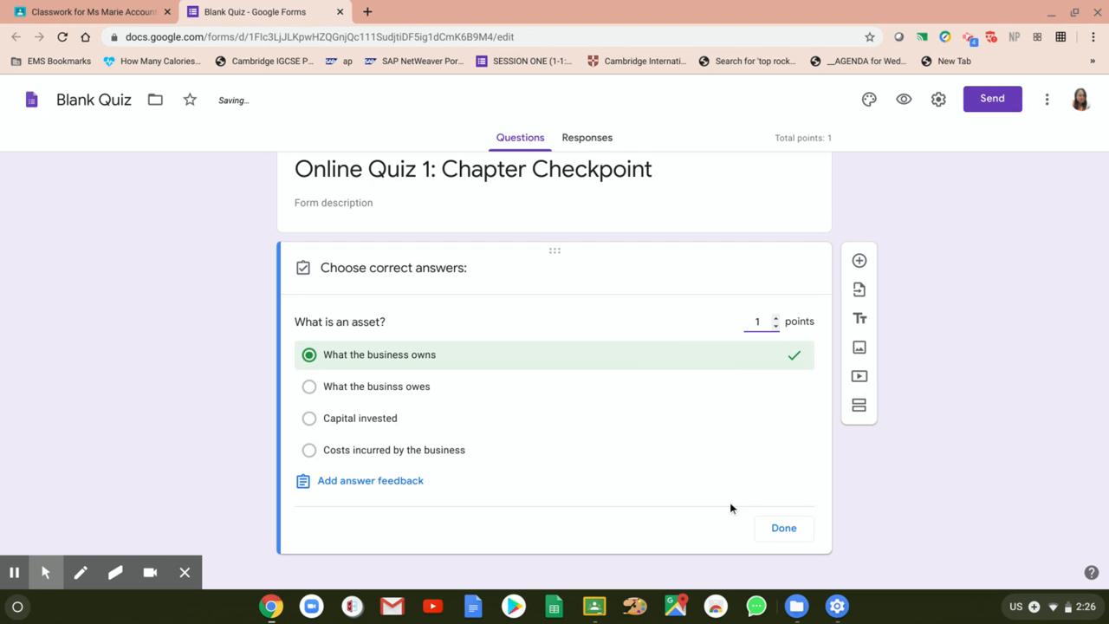
click(783, 531)
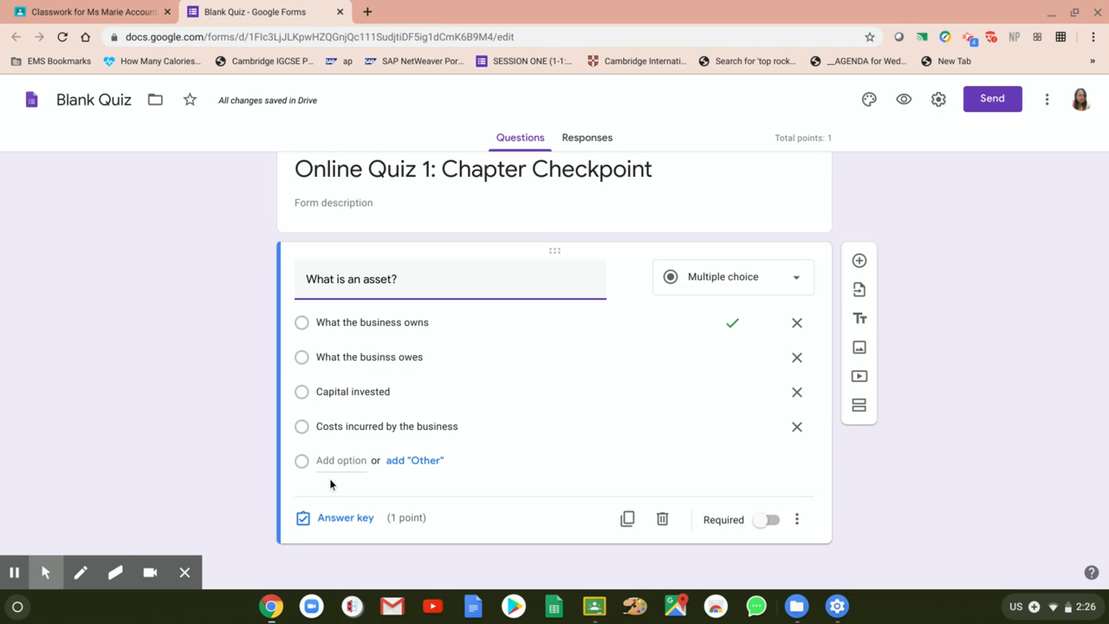
click(328, 519)
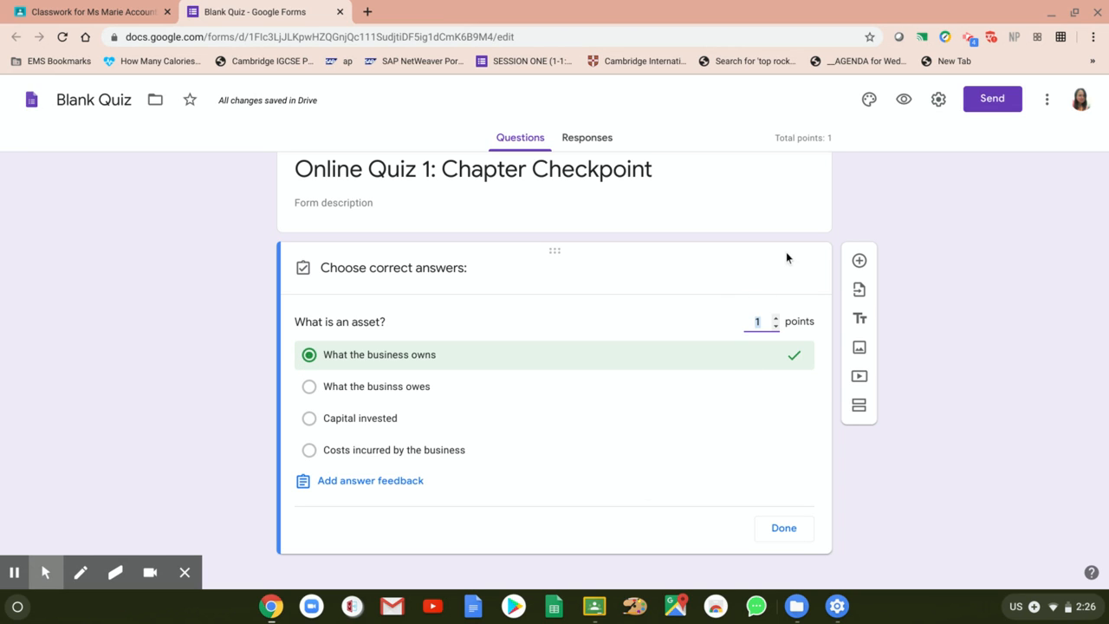
click(770, 528)
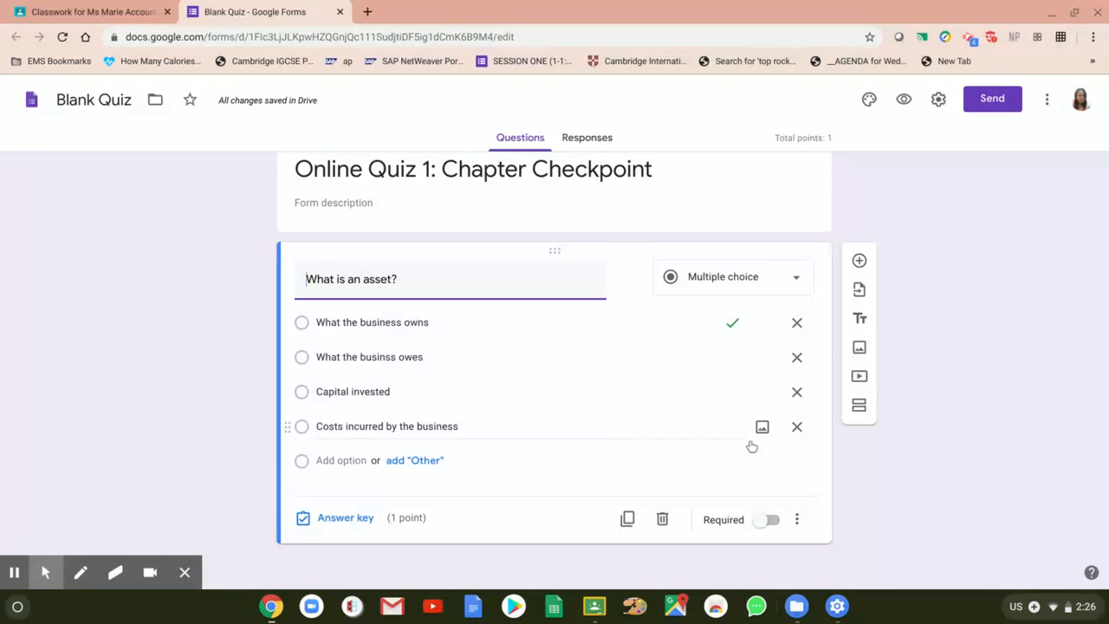
Step: Delete the asset question's fourth answer option and add it again as "Costs incurred by the business"
click(797, 428)
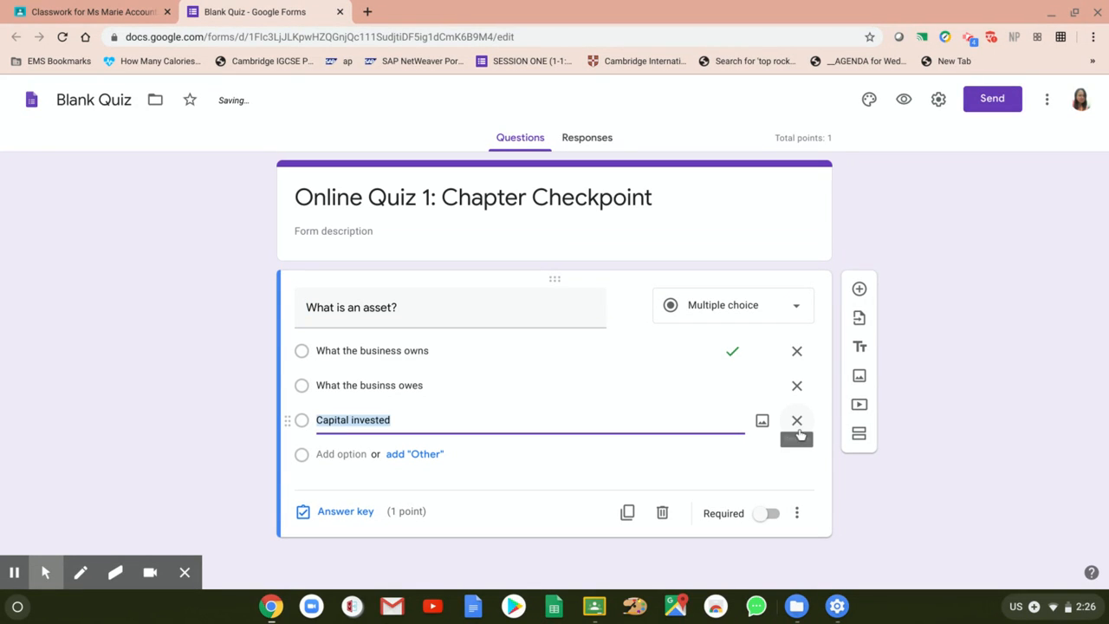
click(339, 454)
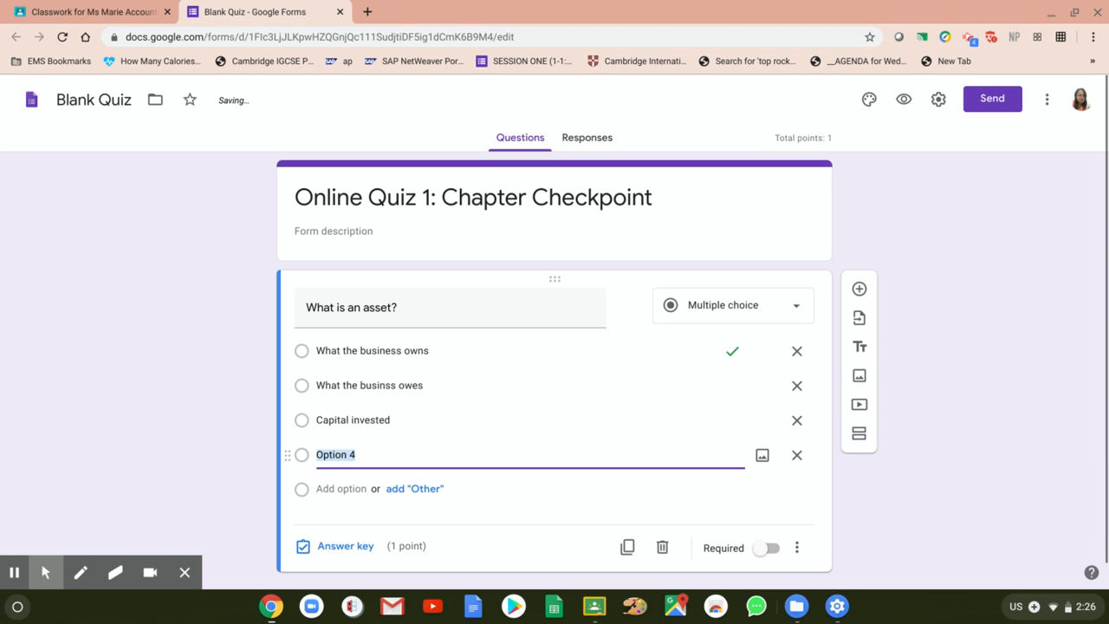
text(costs)
key(BackSpace)
key(BackSpace)
key(BackSpace)
key(BackSpace)
key(BackSpace)
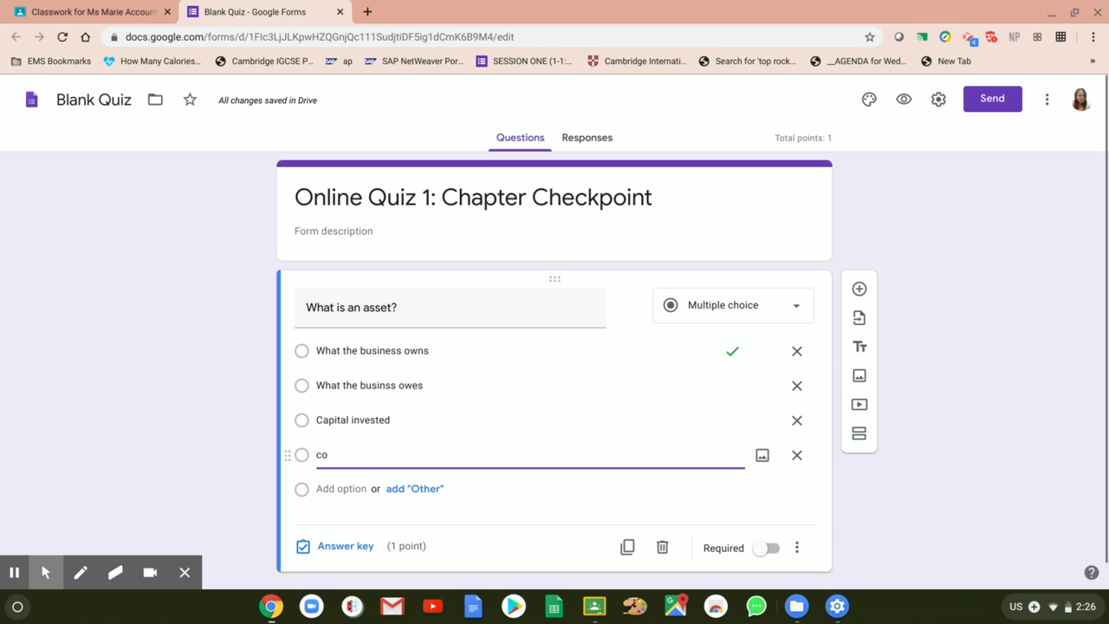
text(cos)
key(BackSpace)
text(Costs incurred by the busine)
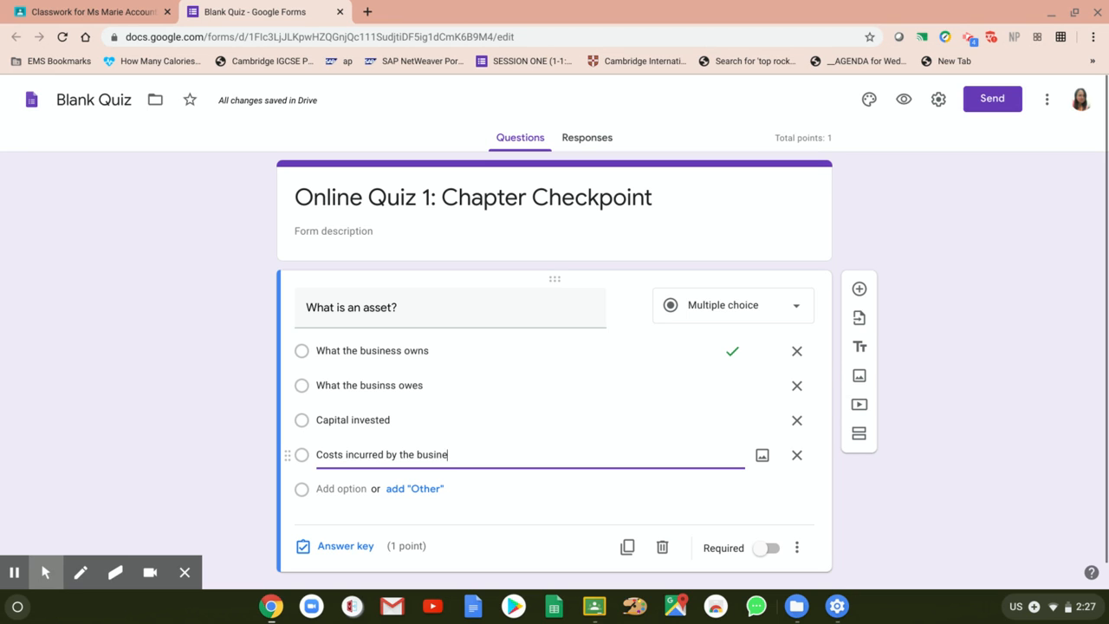
text(ss)
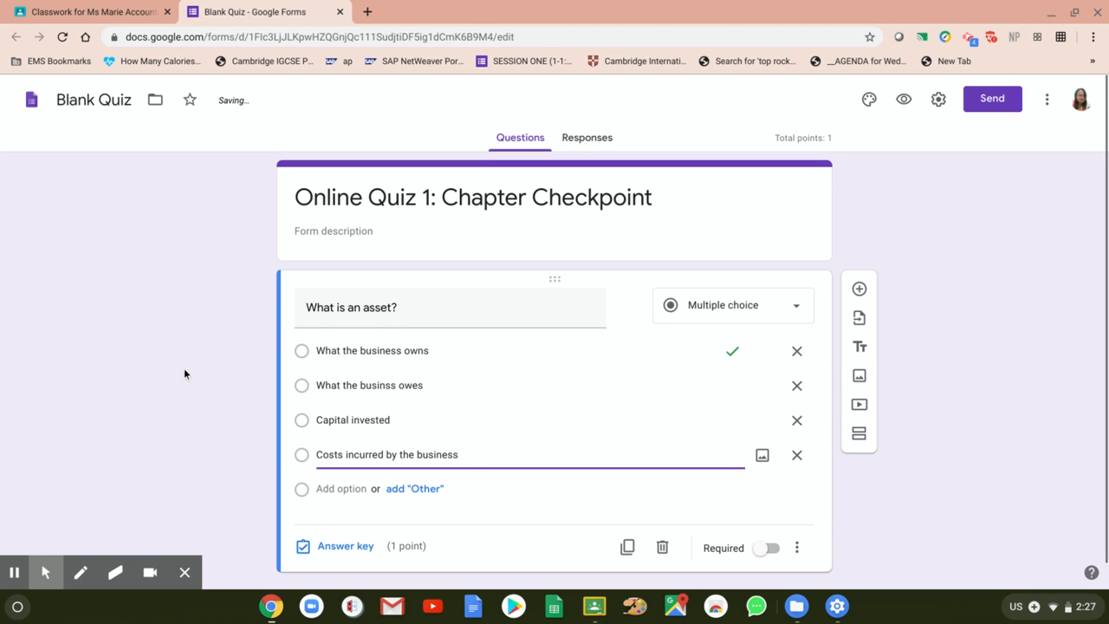
Step: Make the asset question required and duplicate it
scroll(186, 374, down, 1)
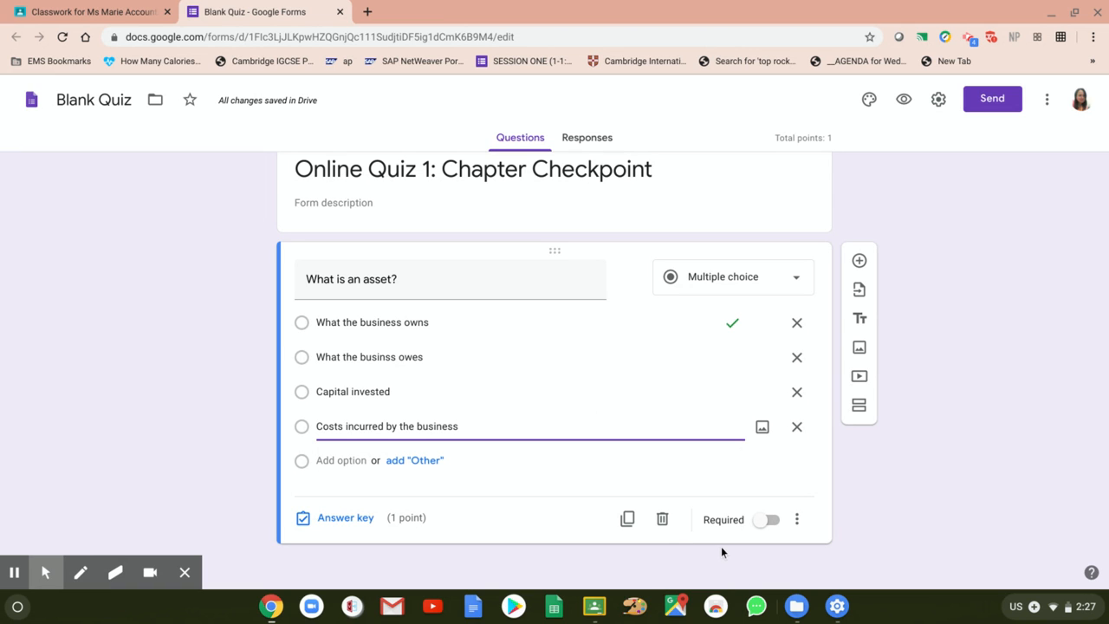
click(772, 522)
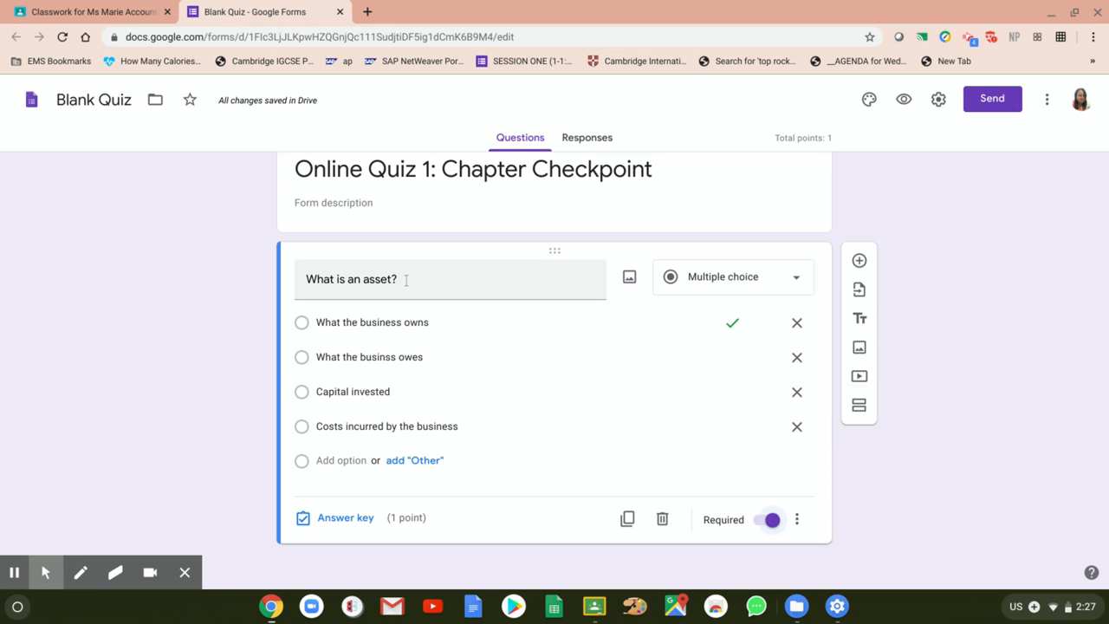
click(627, 519)
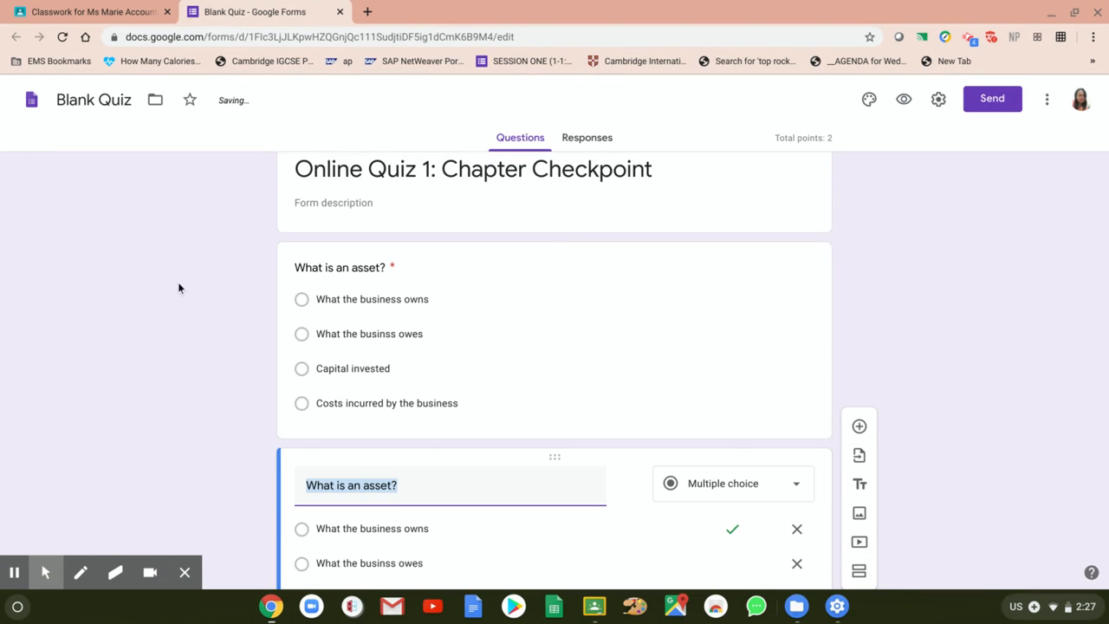
Step: Change the duplicated question's text to "What is a liability?"
scroll(1009, 405, down, 1)
scroll(1010, 274, down, 1)
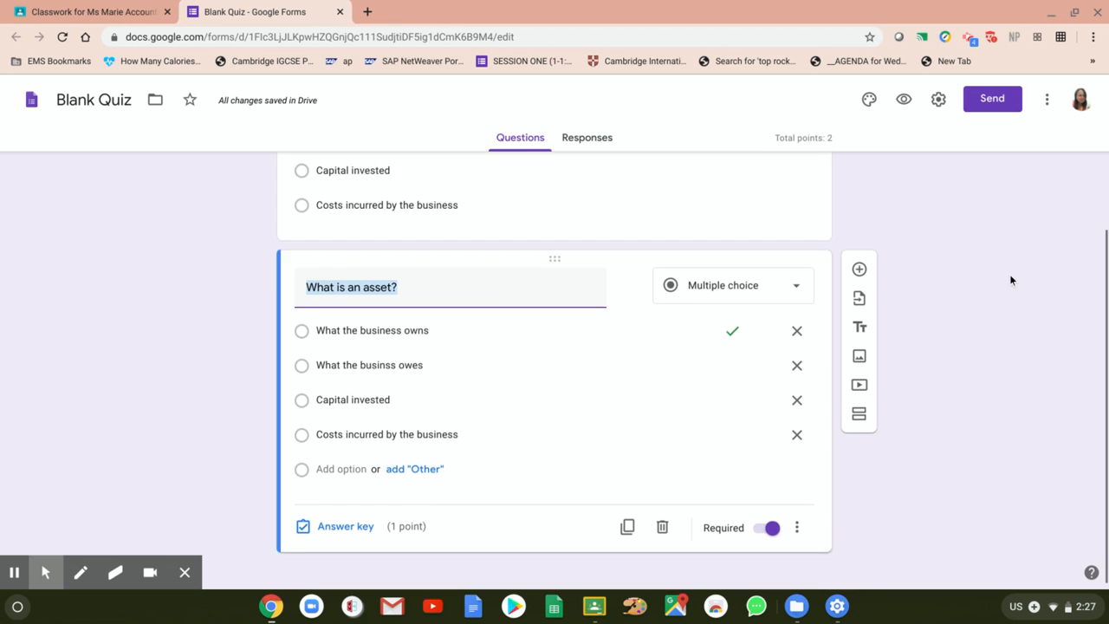
scroll(991, 359, up, 1)
scroll(988, 399, up, 1)
scroll(1003, 355, down, 1)
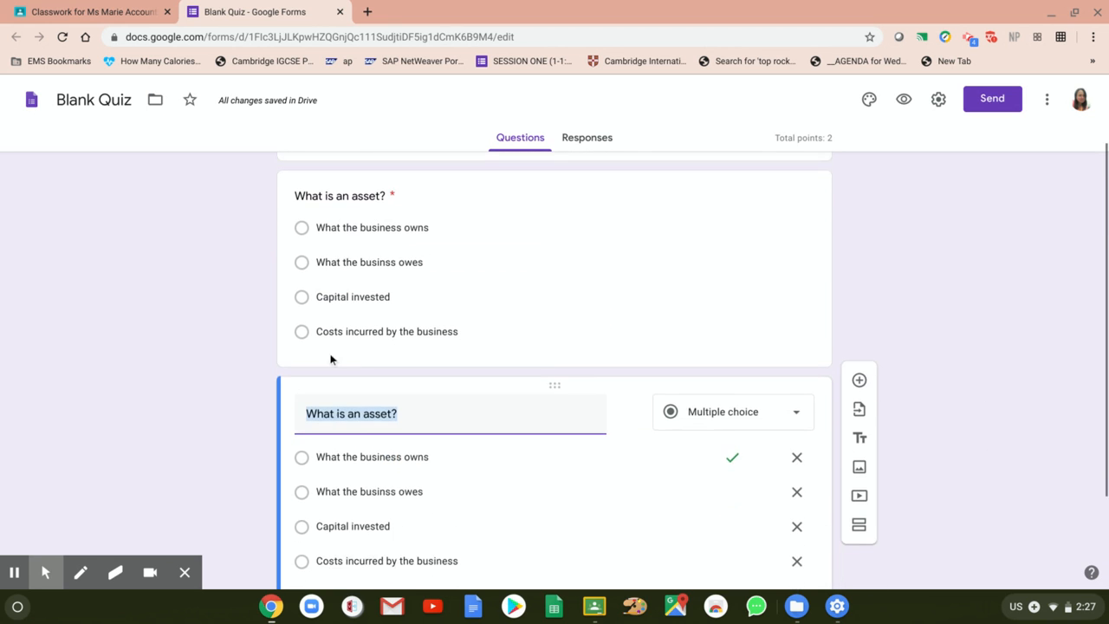
scroll(1002, 354, down, 1)
scroll(1005, 324, up, 1)
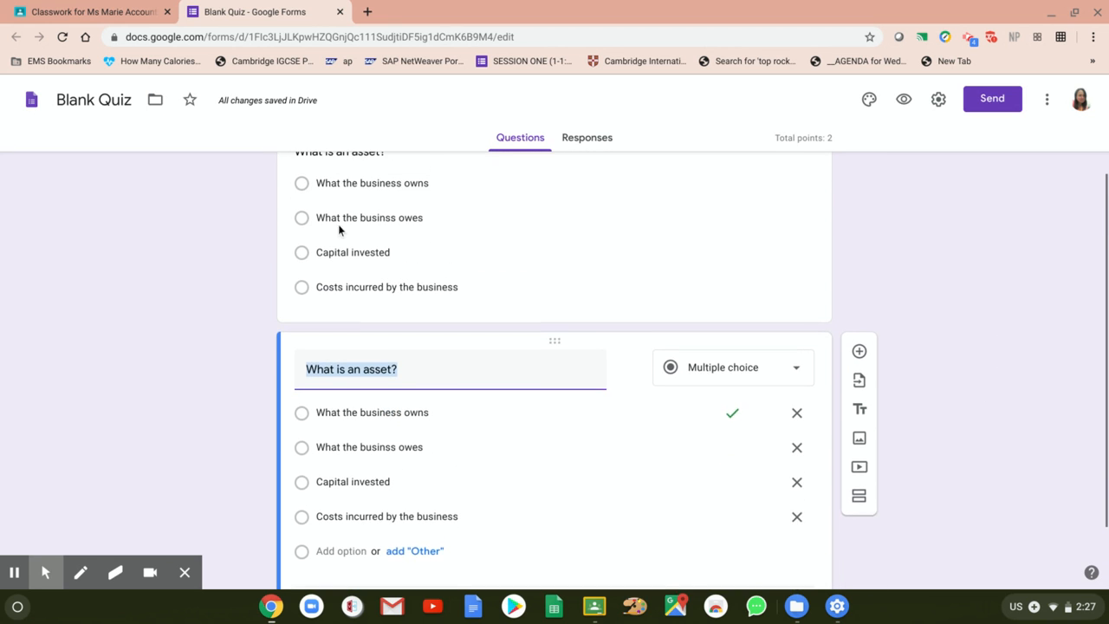
scroll(1010, 371, down, 1)
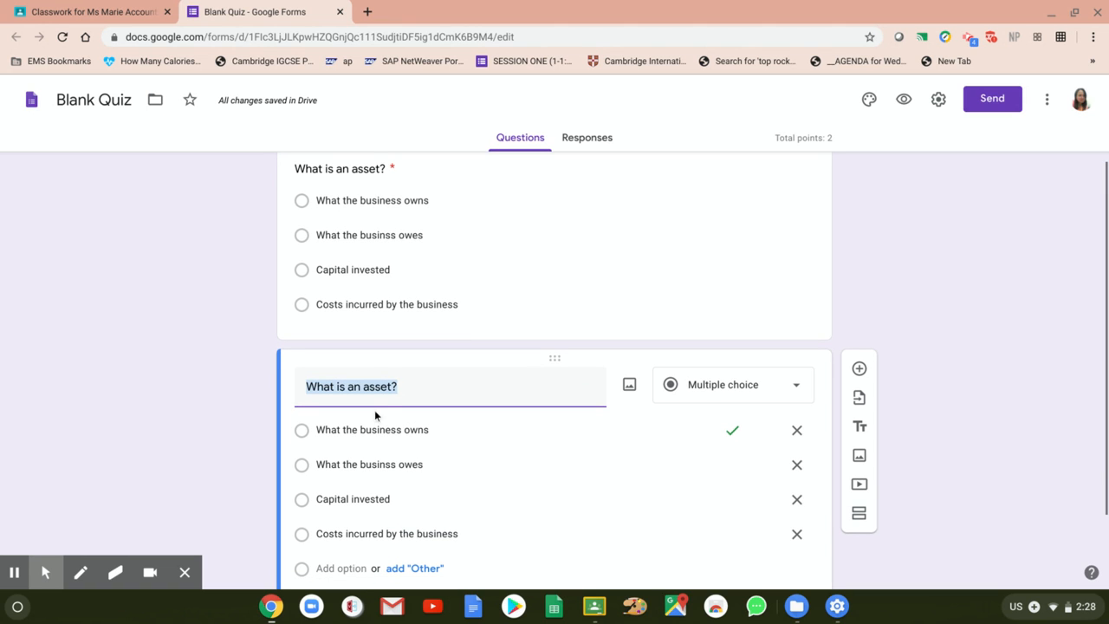
click(389, 392)
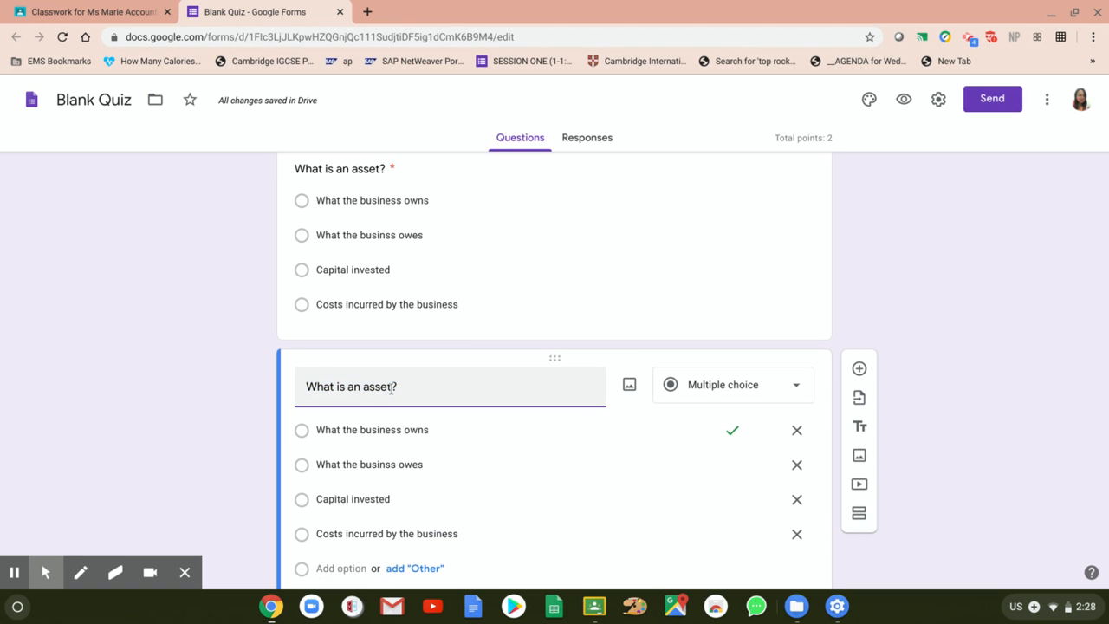
key(BackSpace)
key(BackSpace)
key(BackSpace)
key(BackSpace)
key(BackSpace)
key(BackSpace)
key(BackSpace)
text(l)
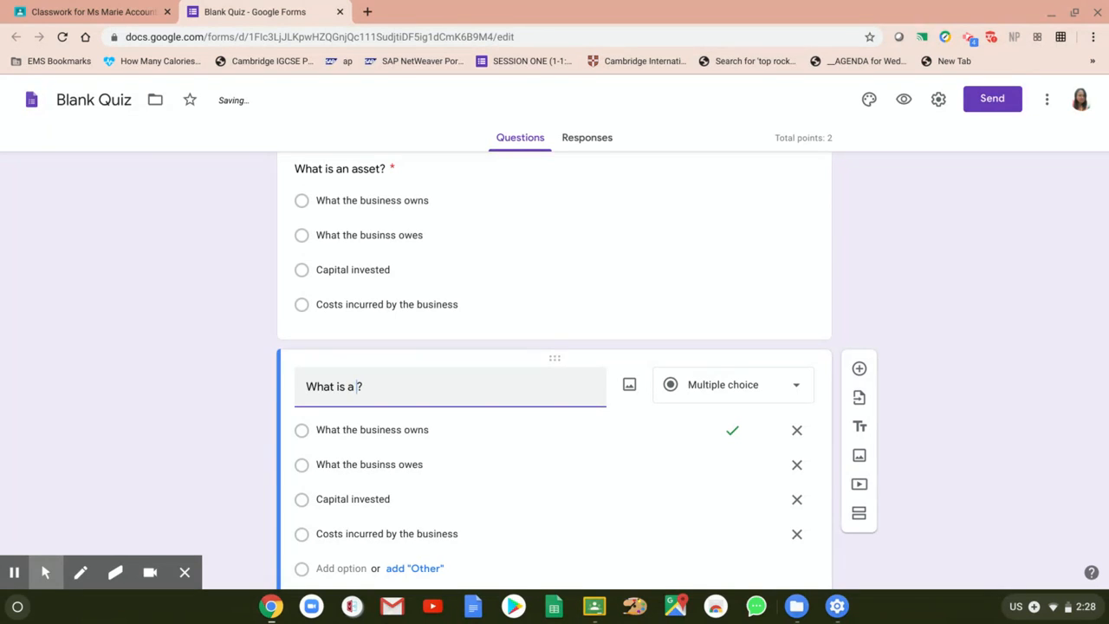
text(iability)
Step: In the liability question's answer key, mark "What the businss owes" as correct and unmark "What the business owns"
scroll(1054, 414, down, 2)
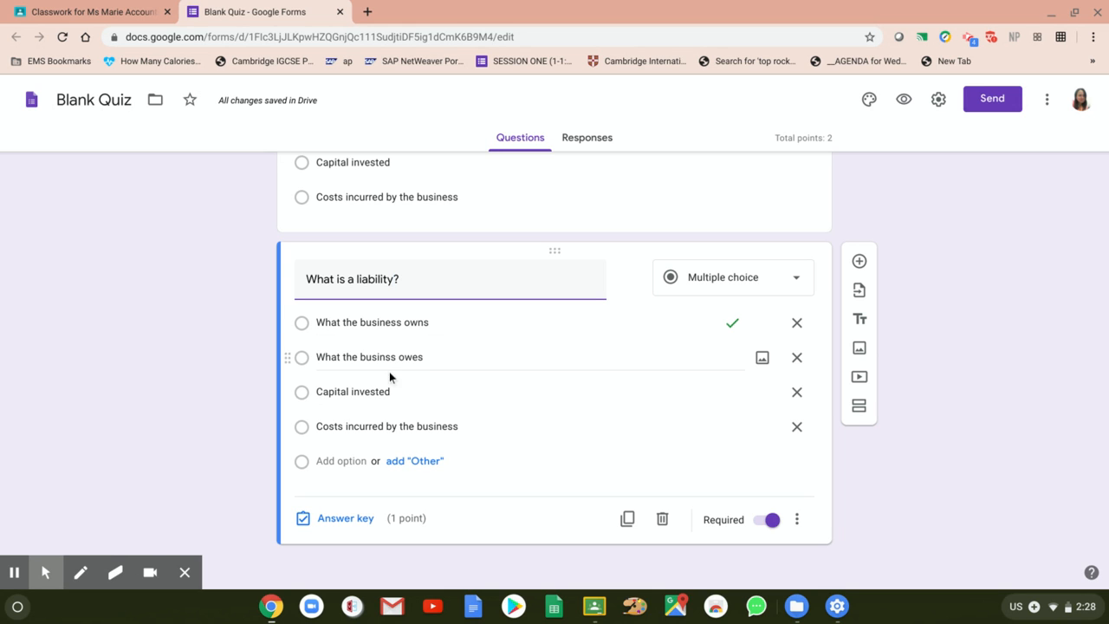
click(347, 519)
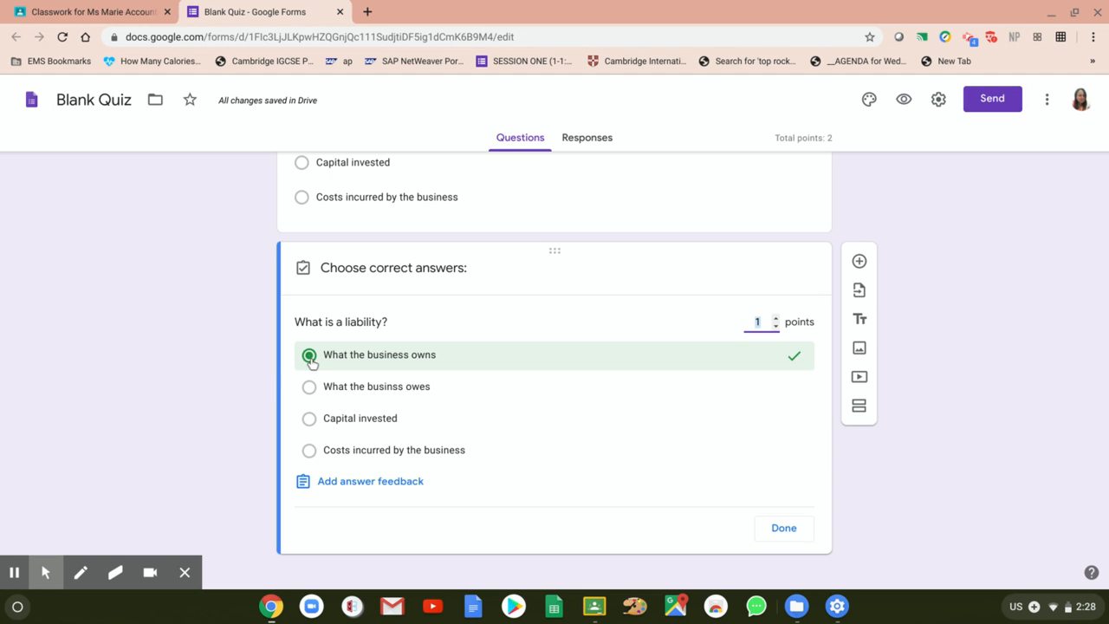
click(310, 393)
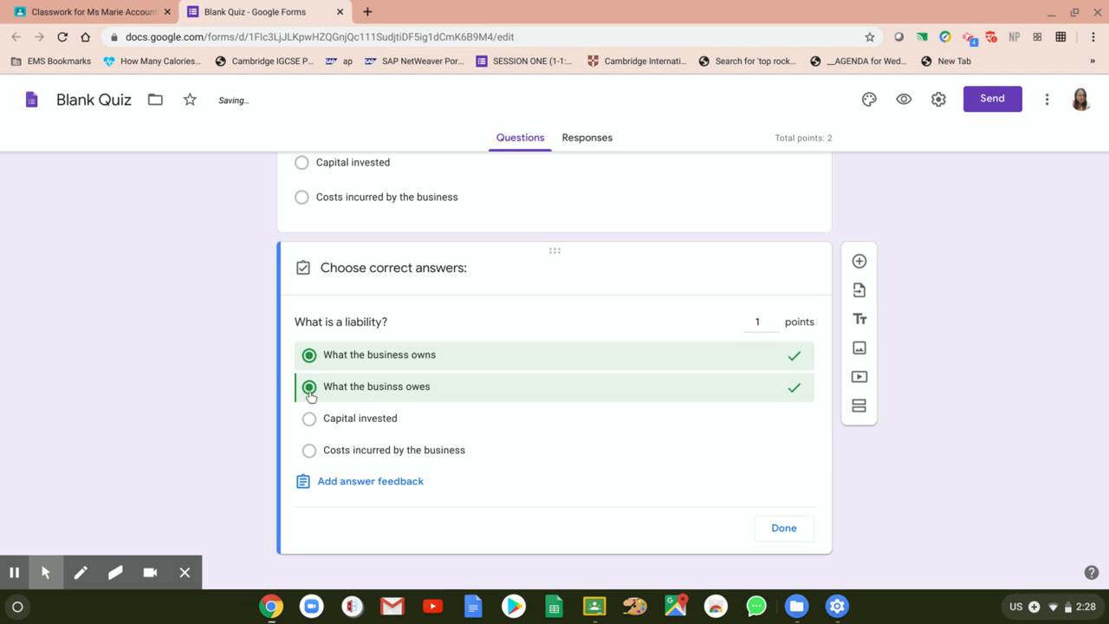
click(309, 355)
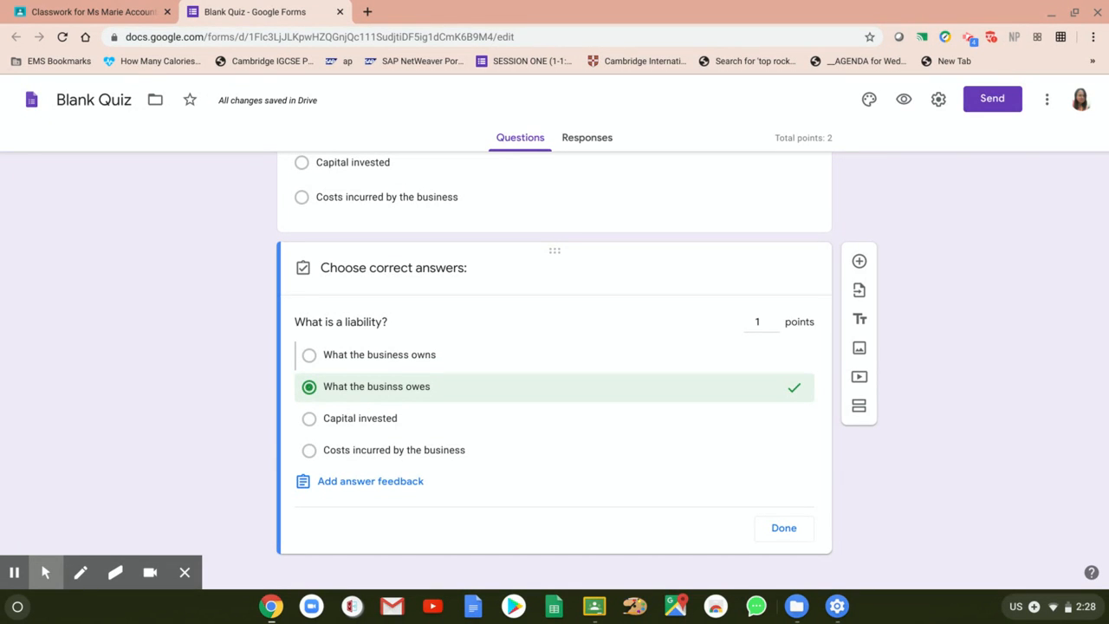
scroll(390, 256, up, 3)
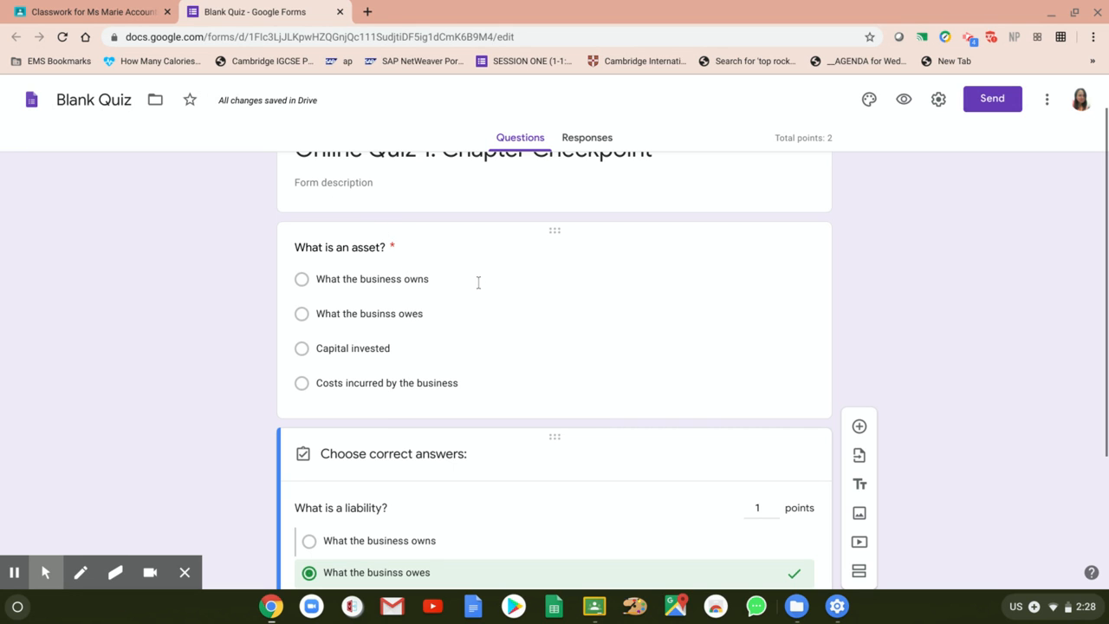
scroll(478, 283, down, 2)
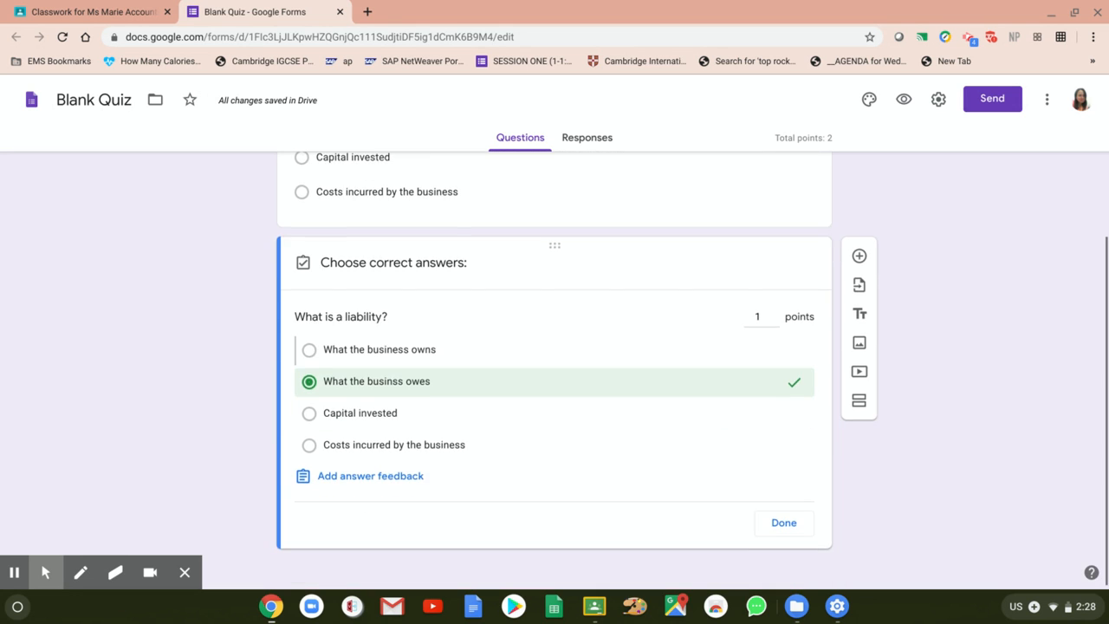
Step: Set the liability question's points to 1 and finish editing its answer key
scroll(410, 324, down, 1)
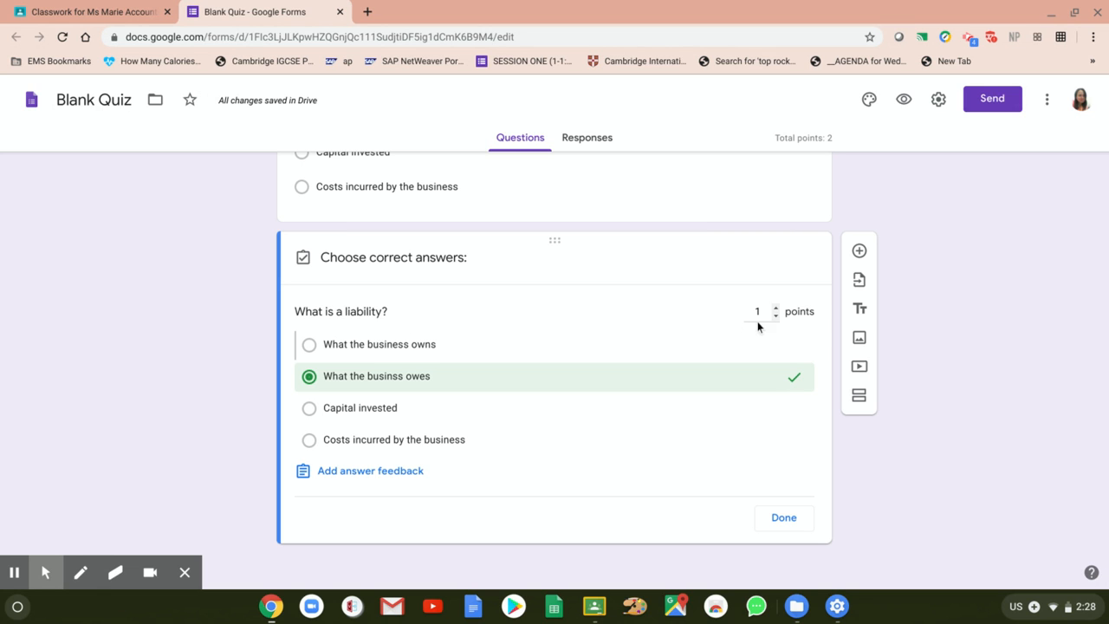
click(775, 307)
click(775, 315)
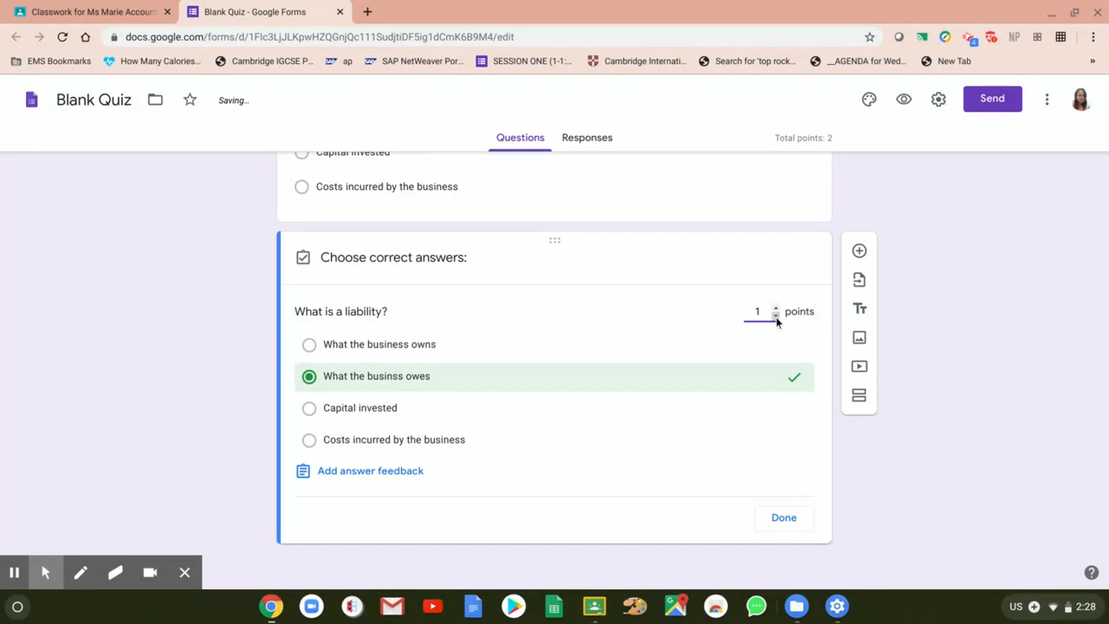
click(784, 522)
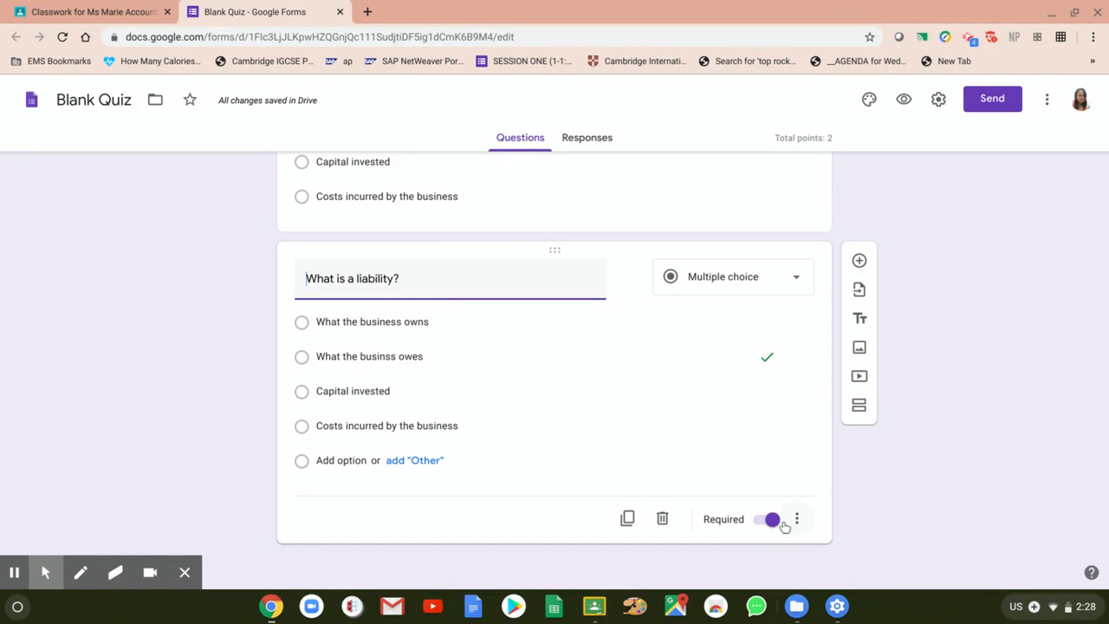
Step: Add a new question below the liability question and set its type to Paragraph
scroll(982, 421, up, 3)
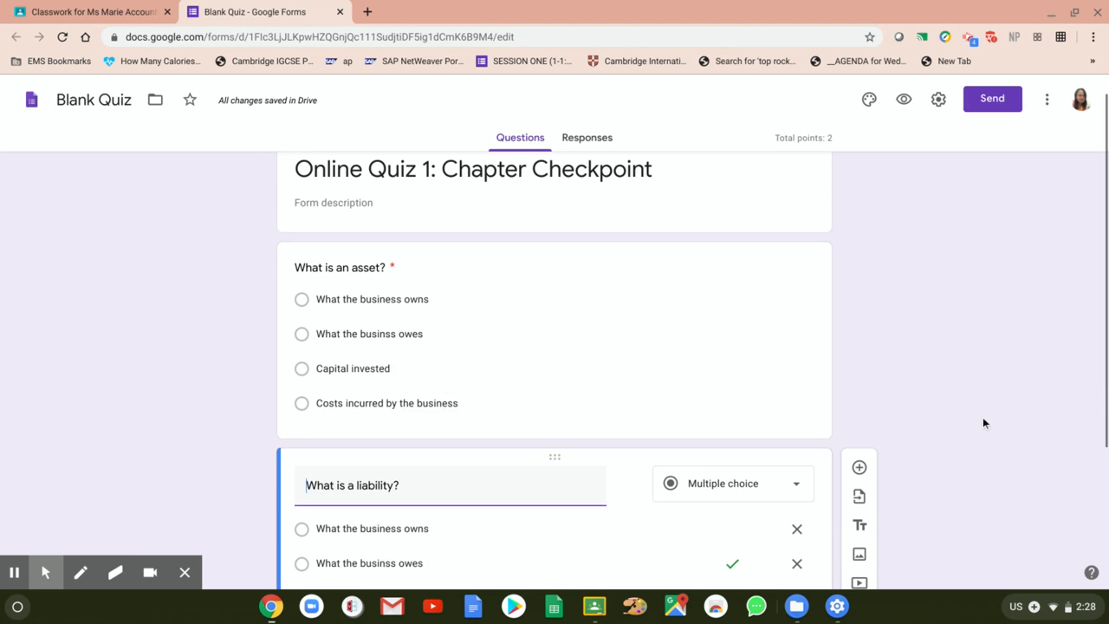
scroll(989, 393, down, 1)
scroll(988, 364, down, 3)
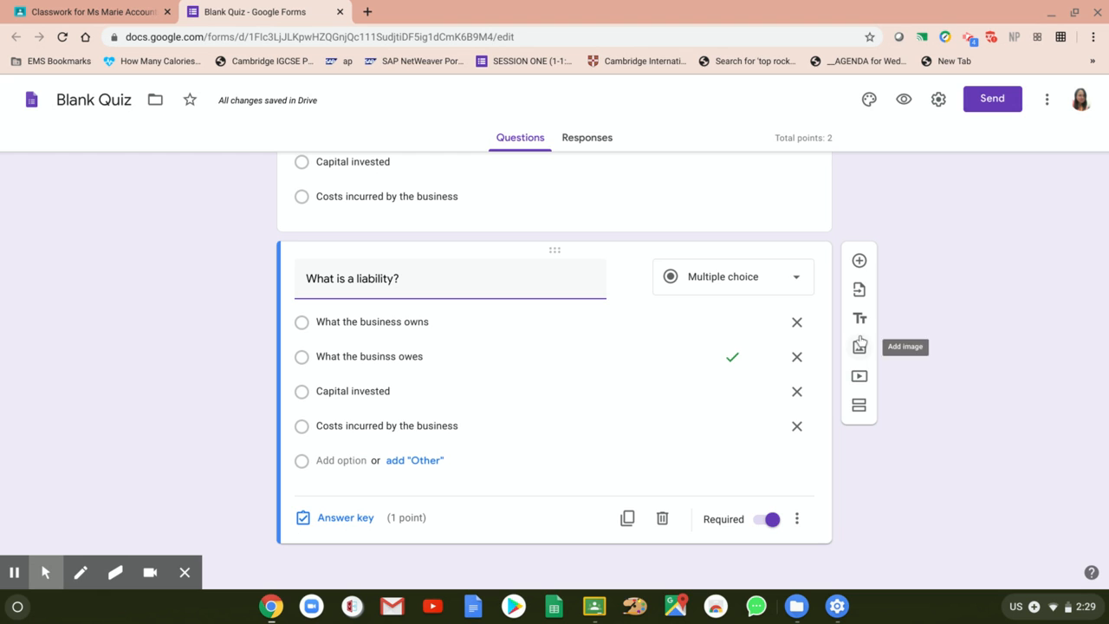
click(859, 261)
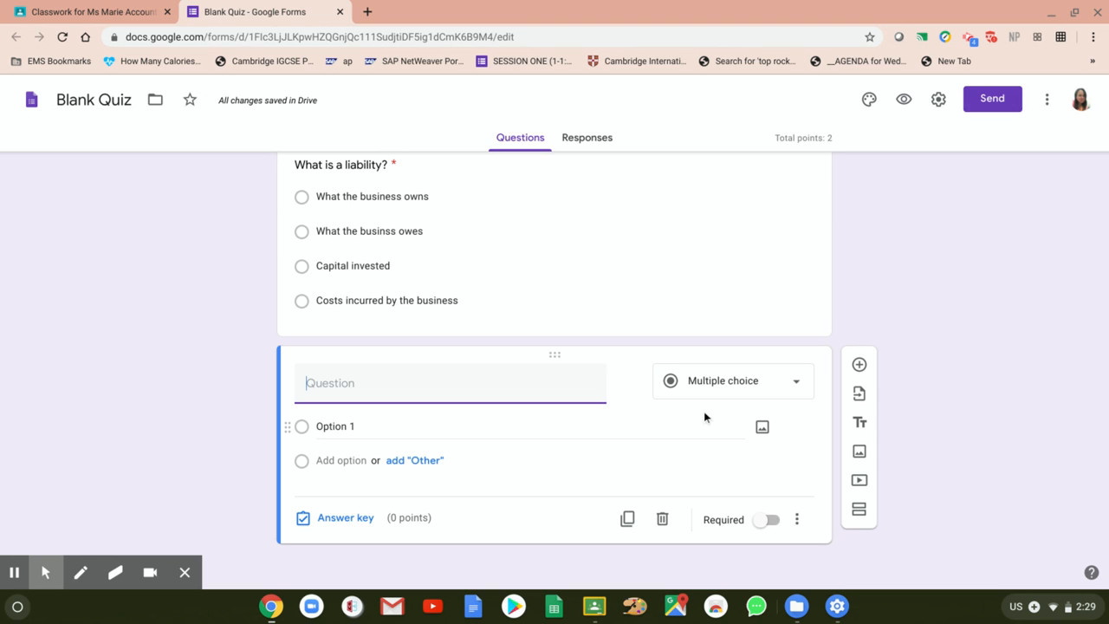
click(792, 382)
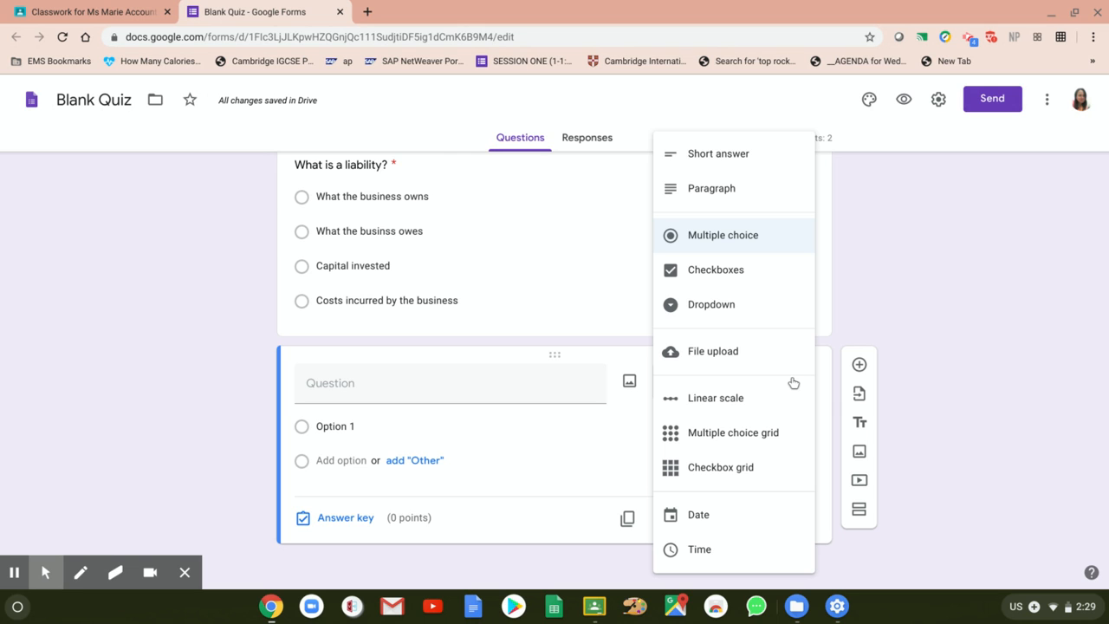
click(729, 164)
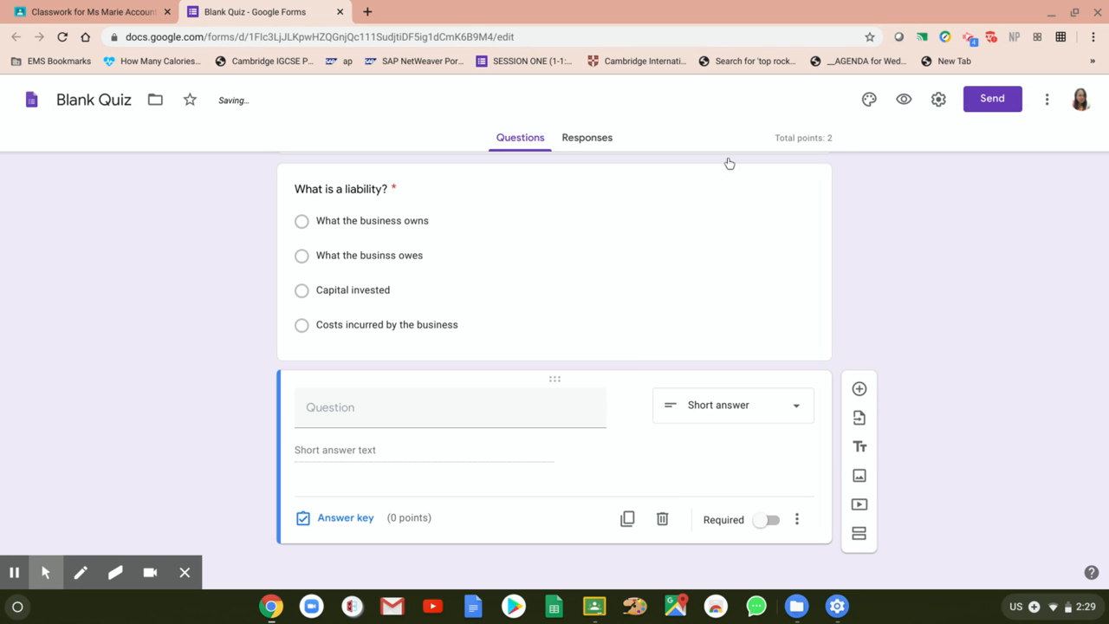
click(795, 412)
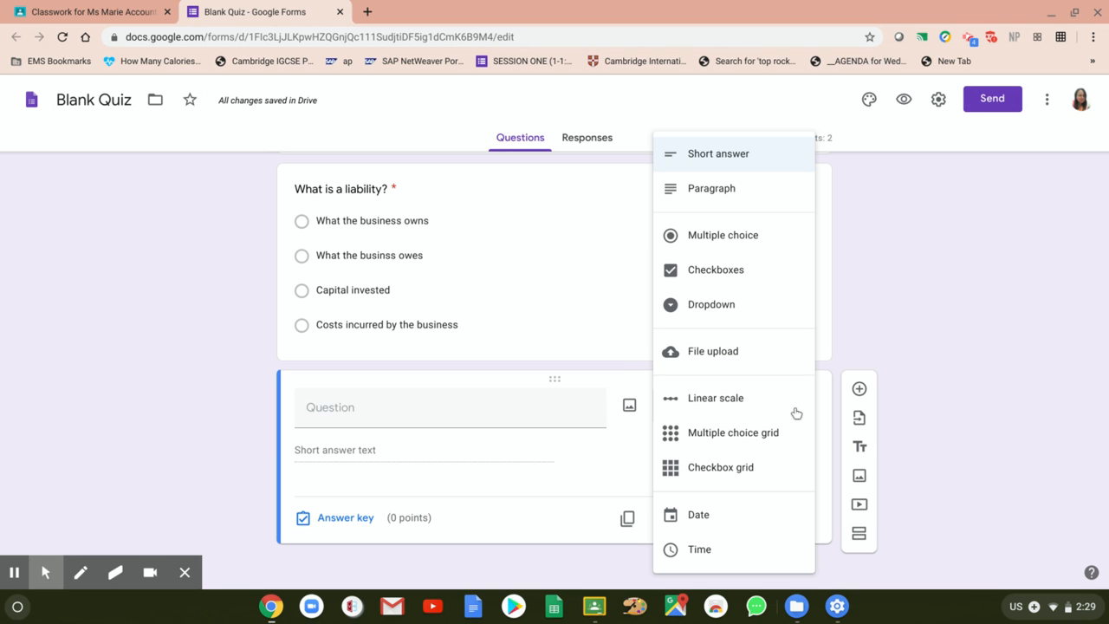
click(709, 191)
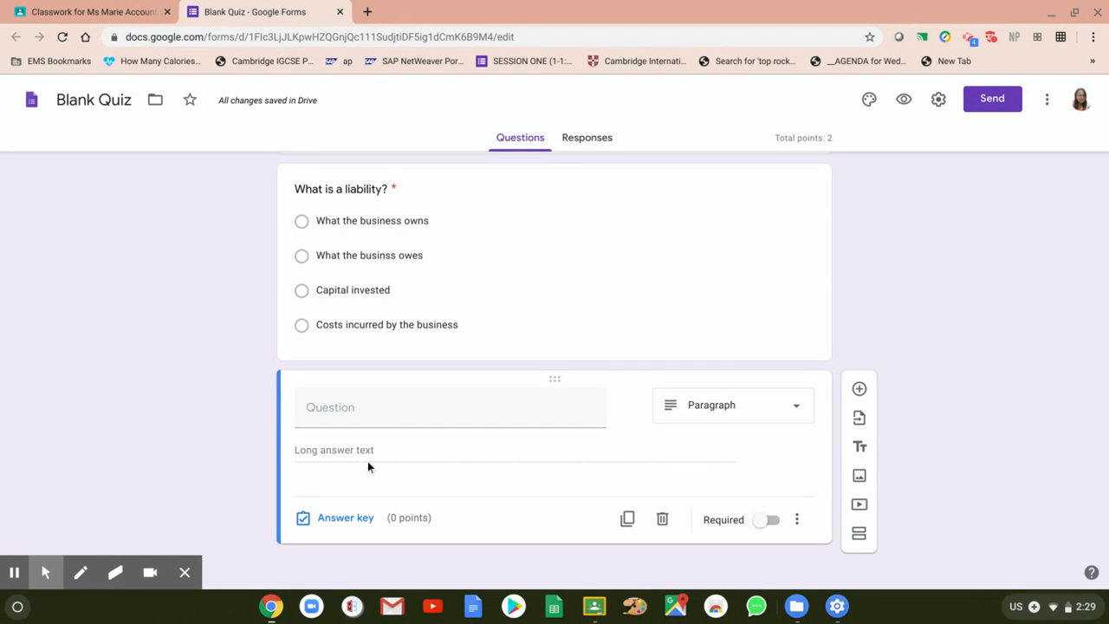
click(317, 412)
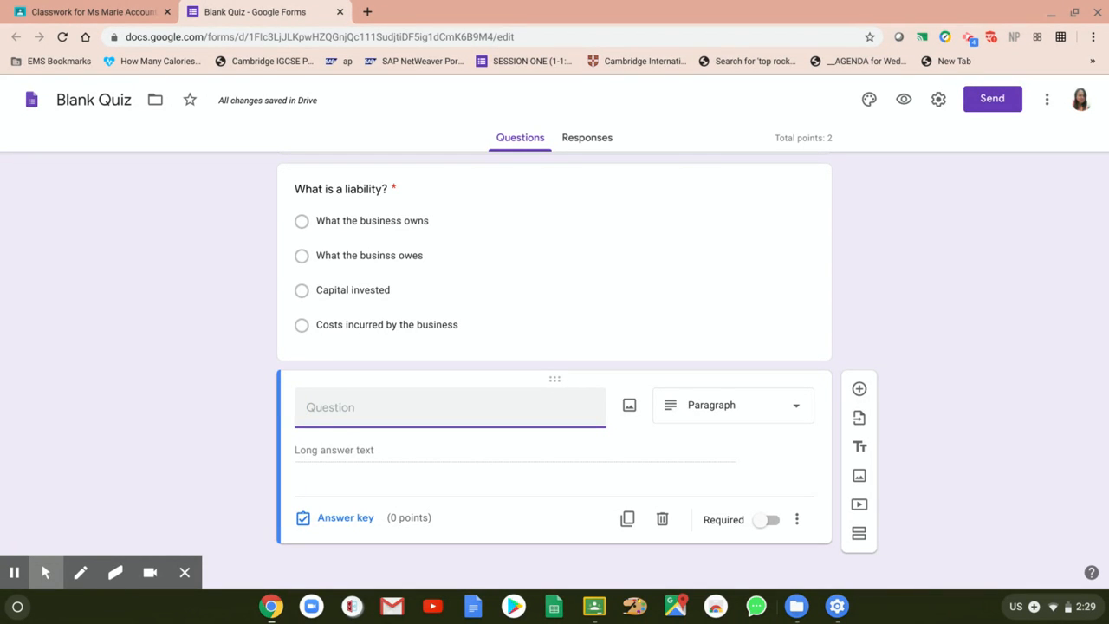
click(630, 407)
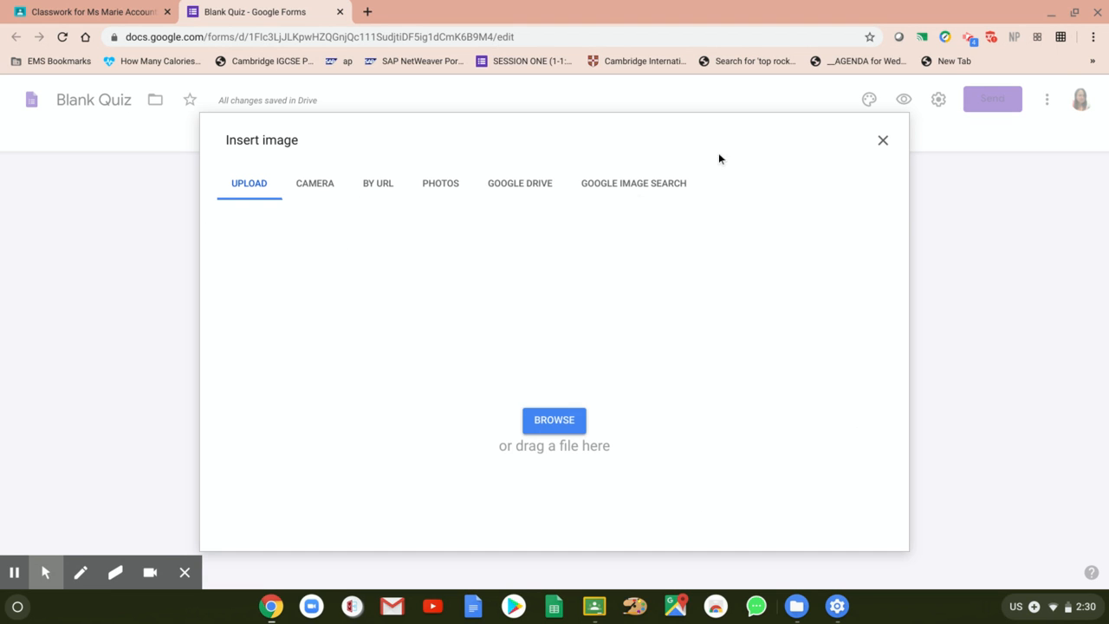
click(882, 141)
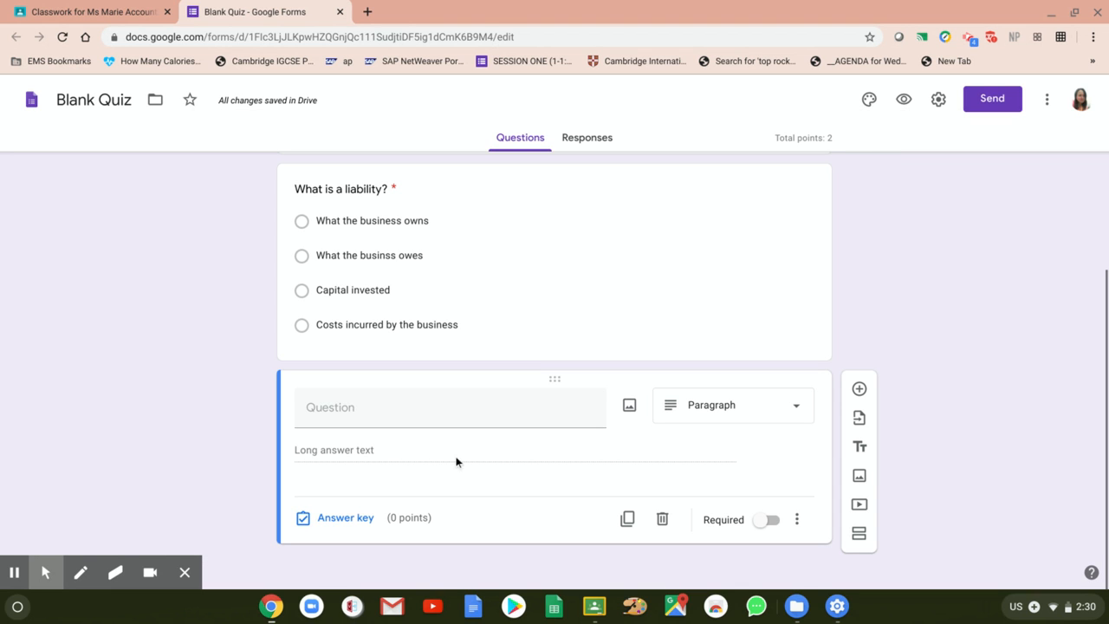
Step: Search Google Images for "mothers day quotes" to find a picture for the new paragraph question
click(632, 406)
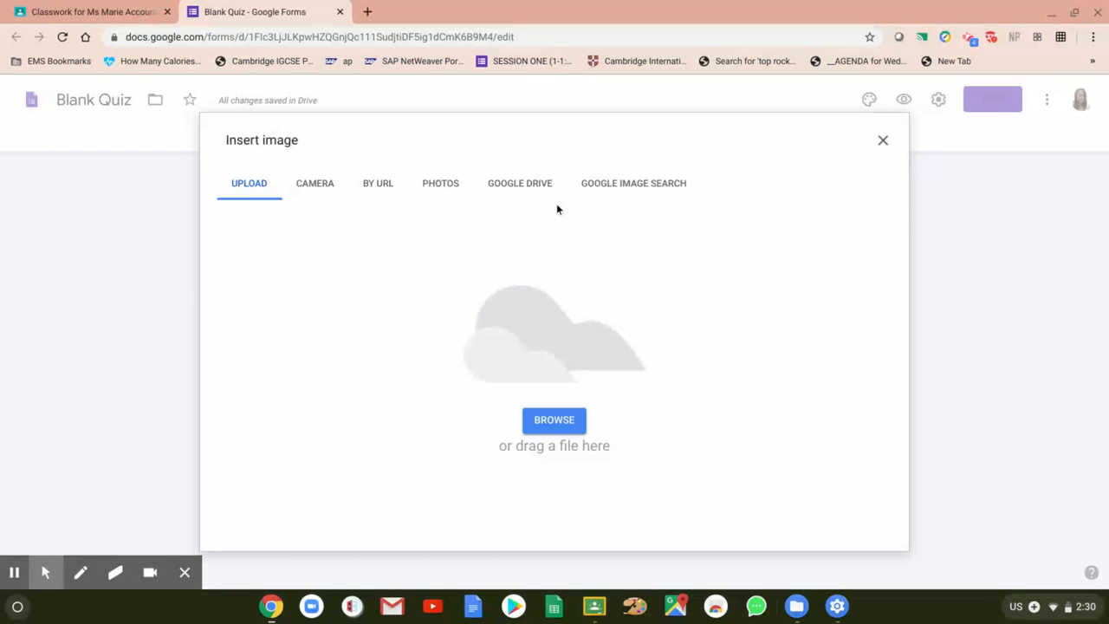
click(644, 186)
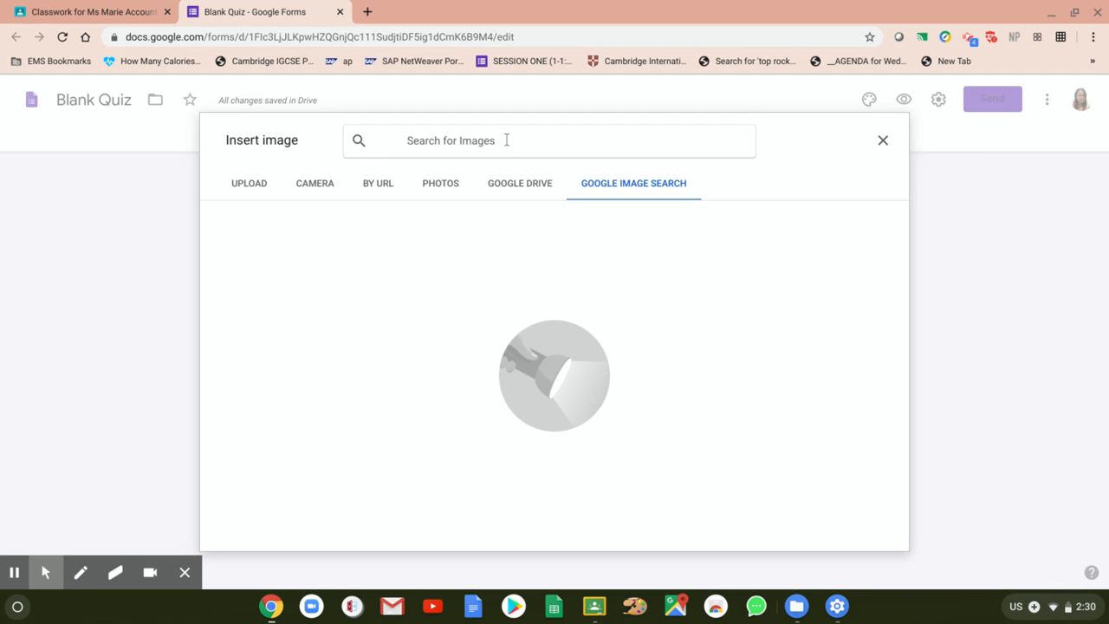
text(mountain)
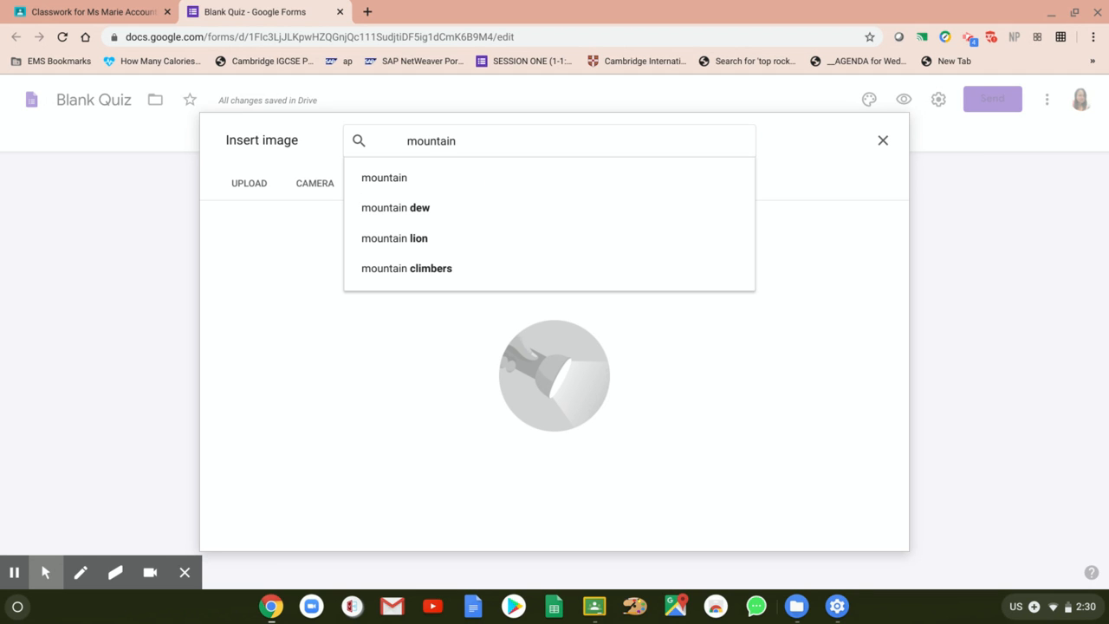
key(BackSpace)
key(BackSpace)
key(BackSpace)
key(BackSpace)
key(BackSpace)
key(BackSpace)
key(BackSpace)
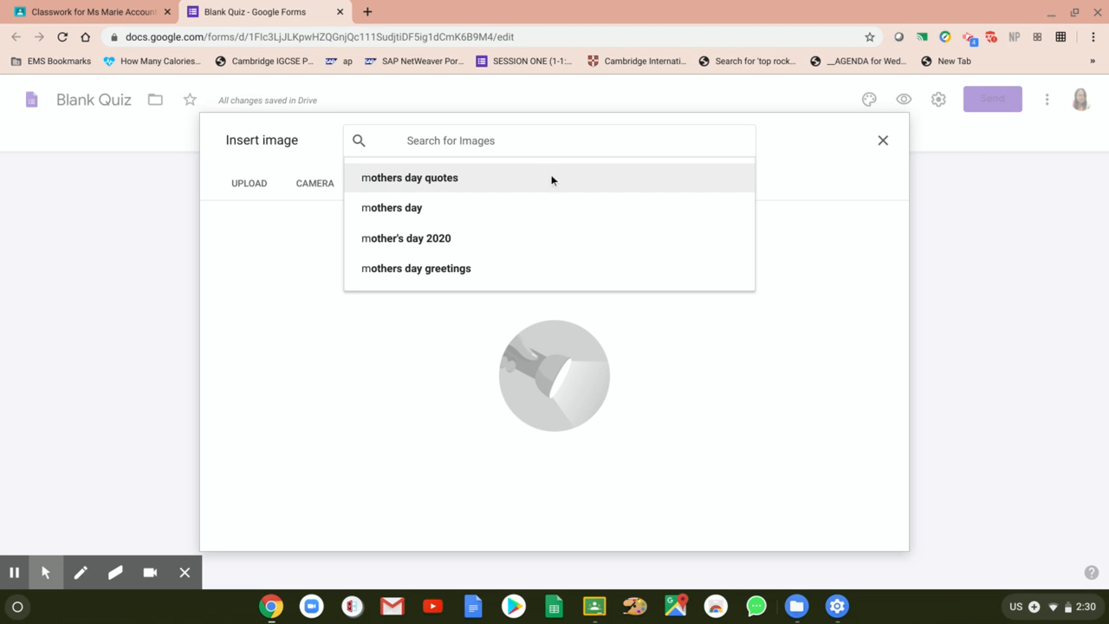
click(513, 177)
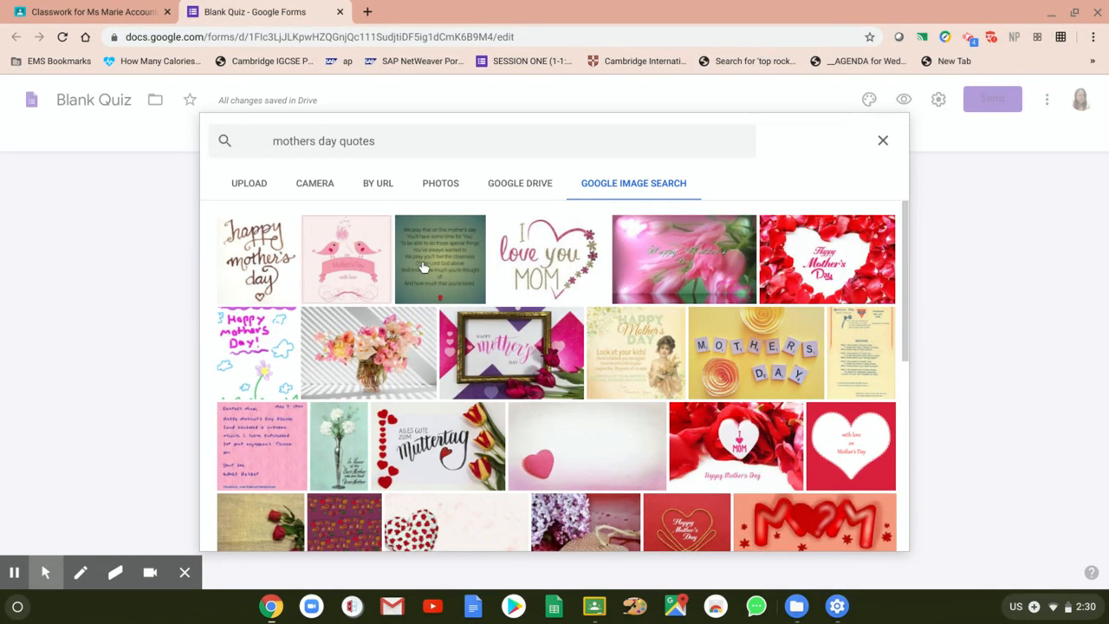
Step: Insert the "I love you MOM" heart image into the paragraph question
double_click(538, 255)
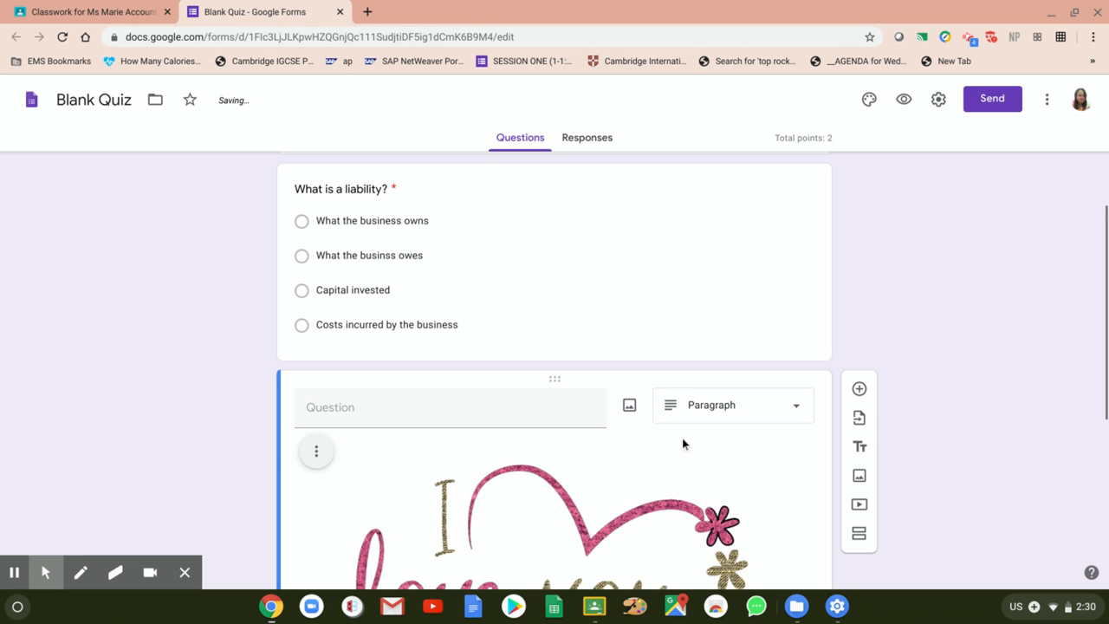
scroll(1014, 223, down, 2)
scroll(1032, 360, down, 2)
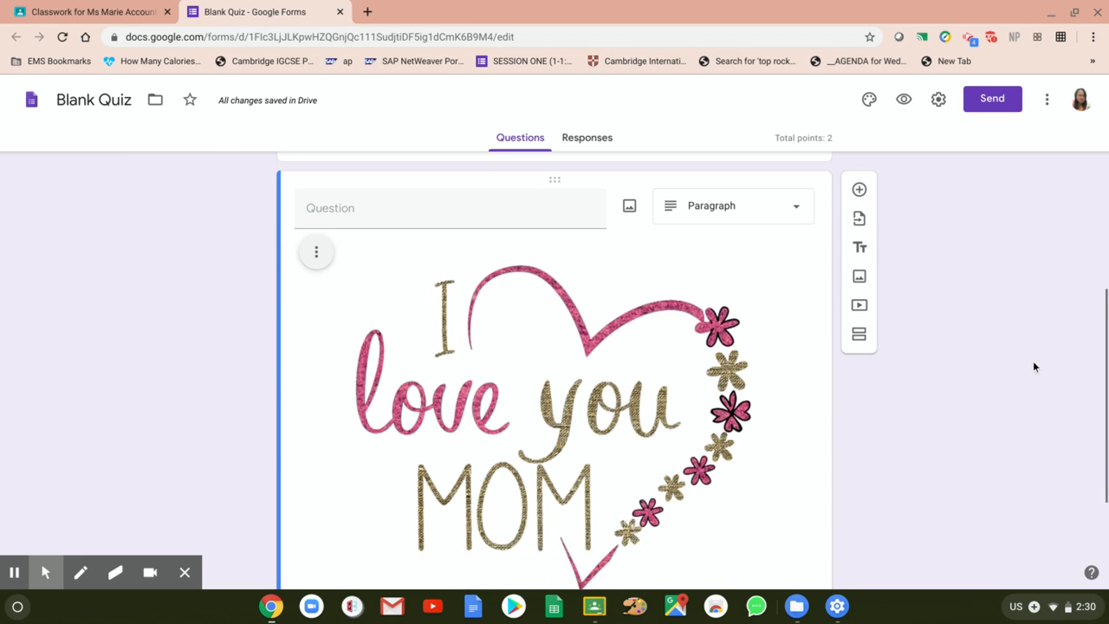
scroll(1033, 360, up, 1)
scroll(1034, 360, down, 1)
scroll(1036, 369, up, 1)
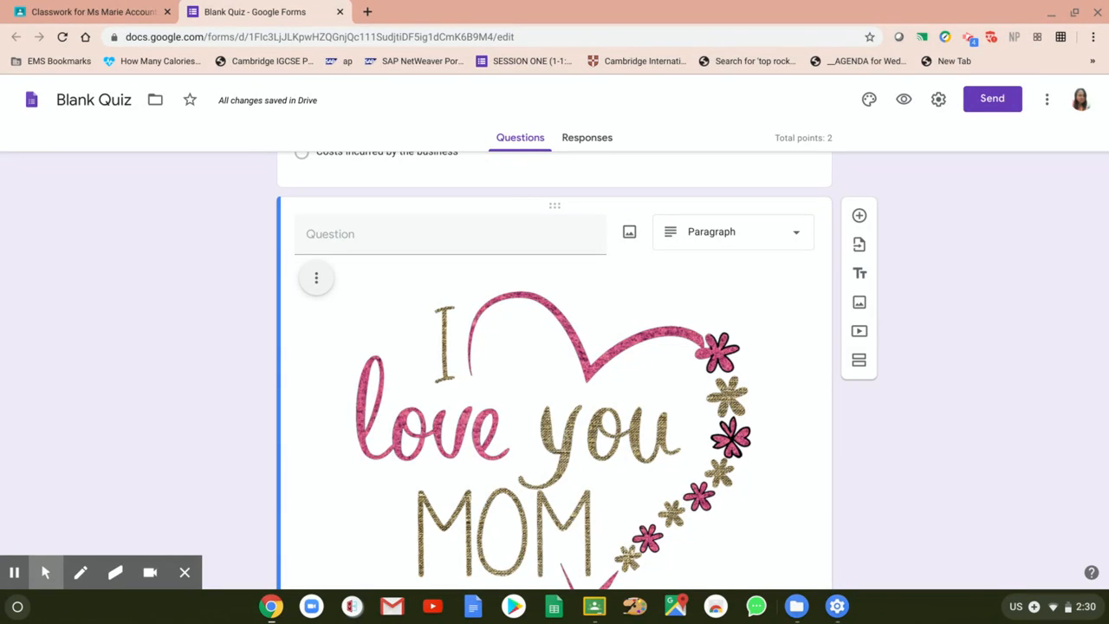
Step: Enter "Explain the image below in 100 words." as the paragraph question's text
click(313, 239)
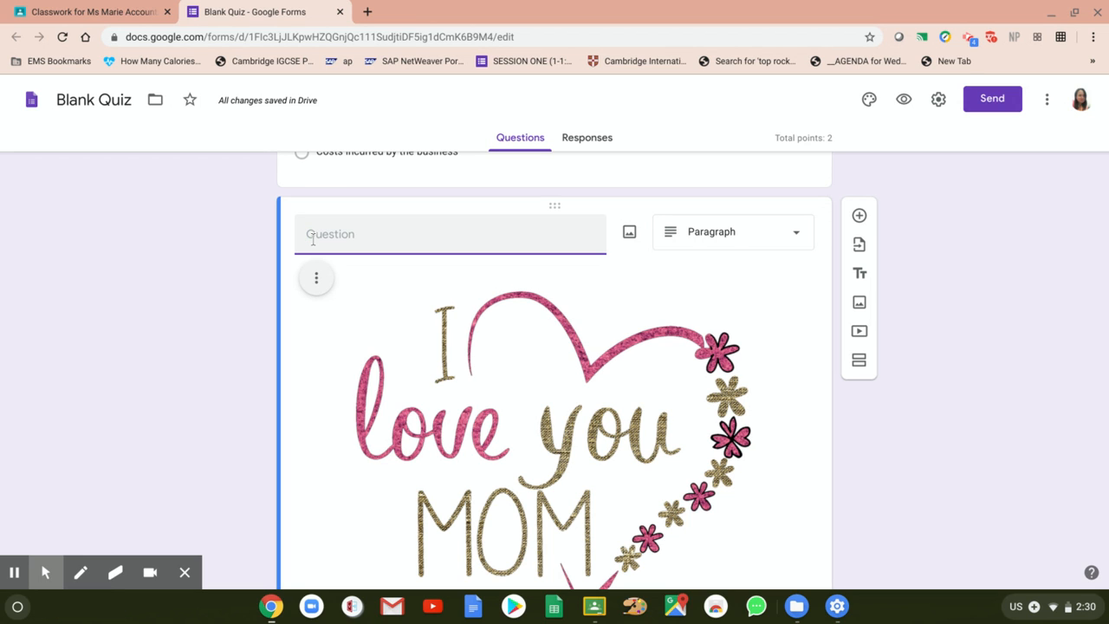
text(Explain the image below i)
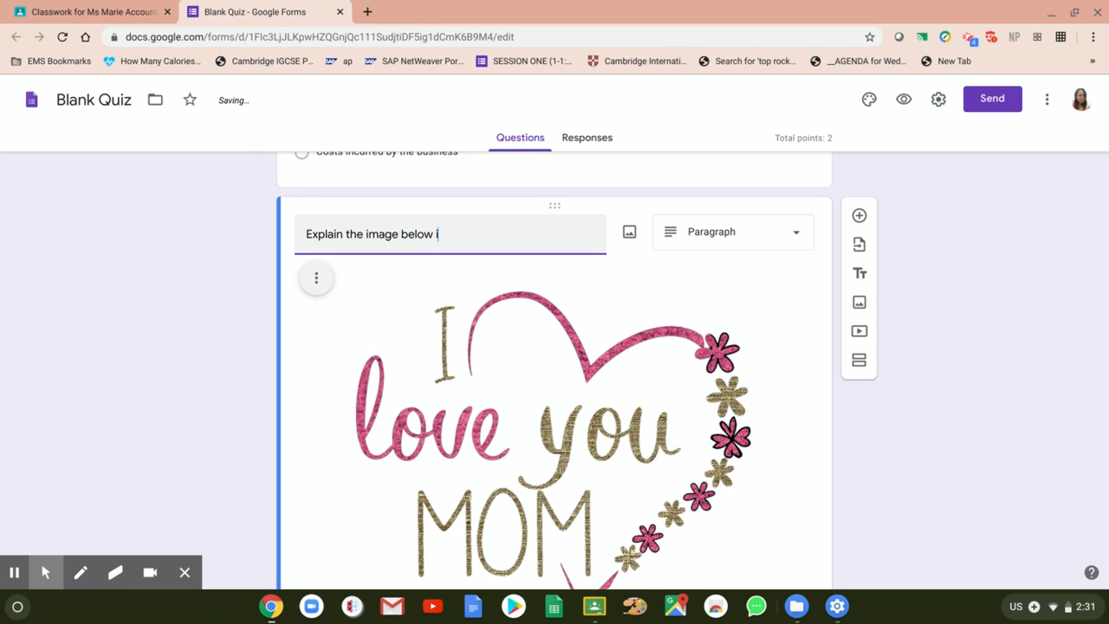
text(n110 wo)
key(BackSpace)
key(BackSpace)
key(BackSpace)
key(BackSpace)
key(BackSpace)
key(BackSpace)
text(100 wrds.)
key(BackSpace)
key(BackSpace)
key(BackSpace)
key(BackSpace)
text(ords)
Step: Review the quiz from the title through the asset and liability questions to the image question
scroll(555, 372, up, 5)
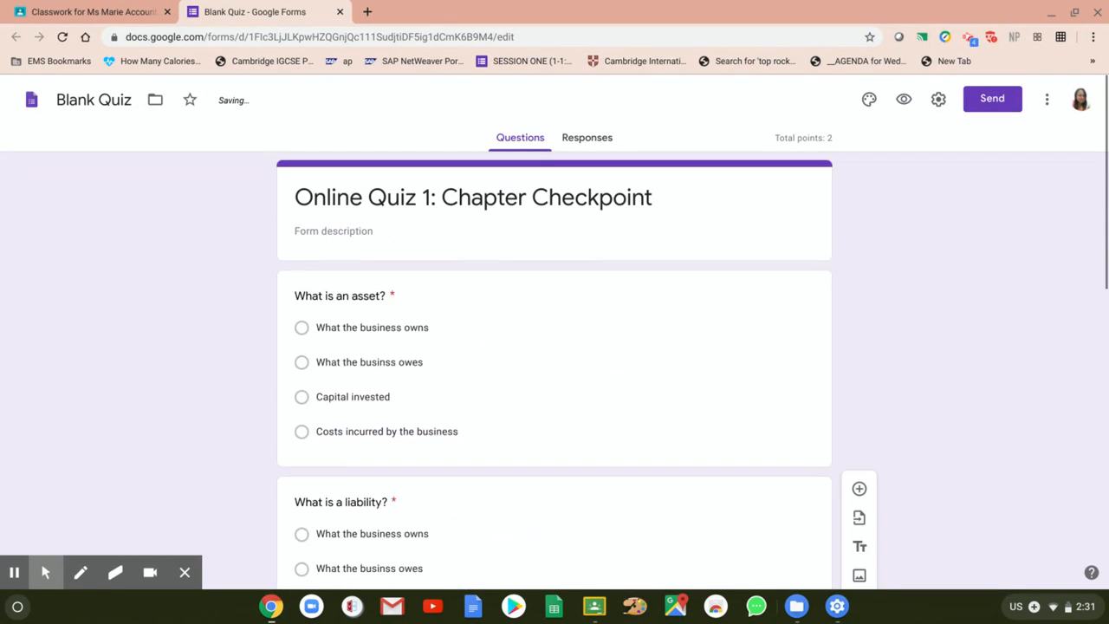
scroll(555, 373, down, 1)
scroll(554, 372, up, 1)
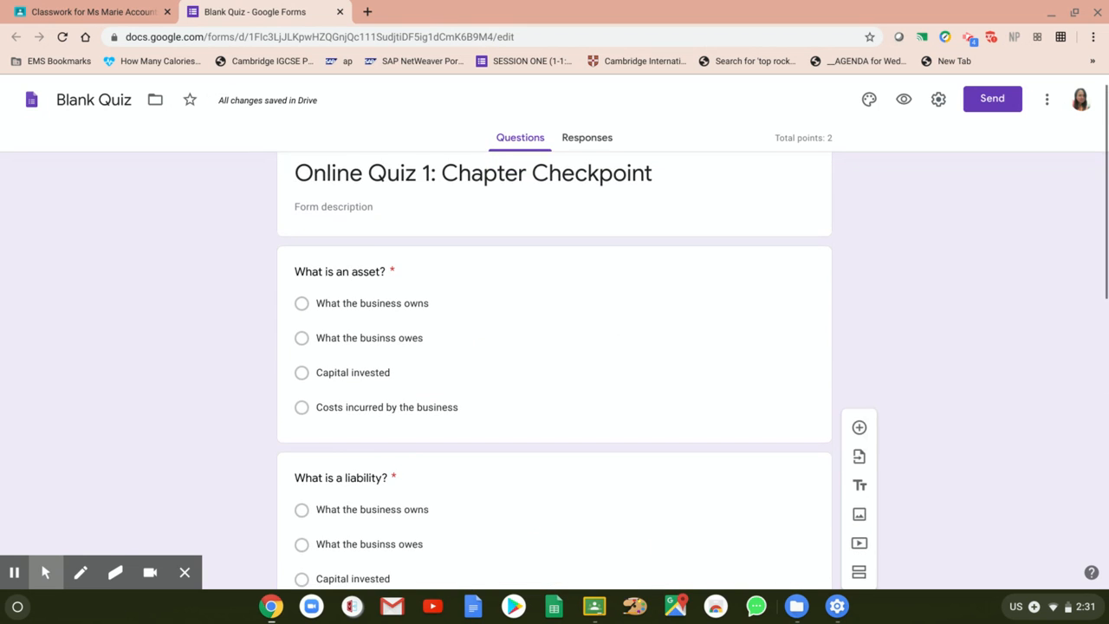
scroll(555, 373, down, 1)
scroll(554, 372, up, 1)
scroll(554, 373, down, 4)
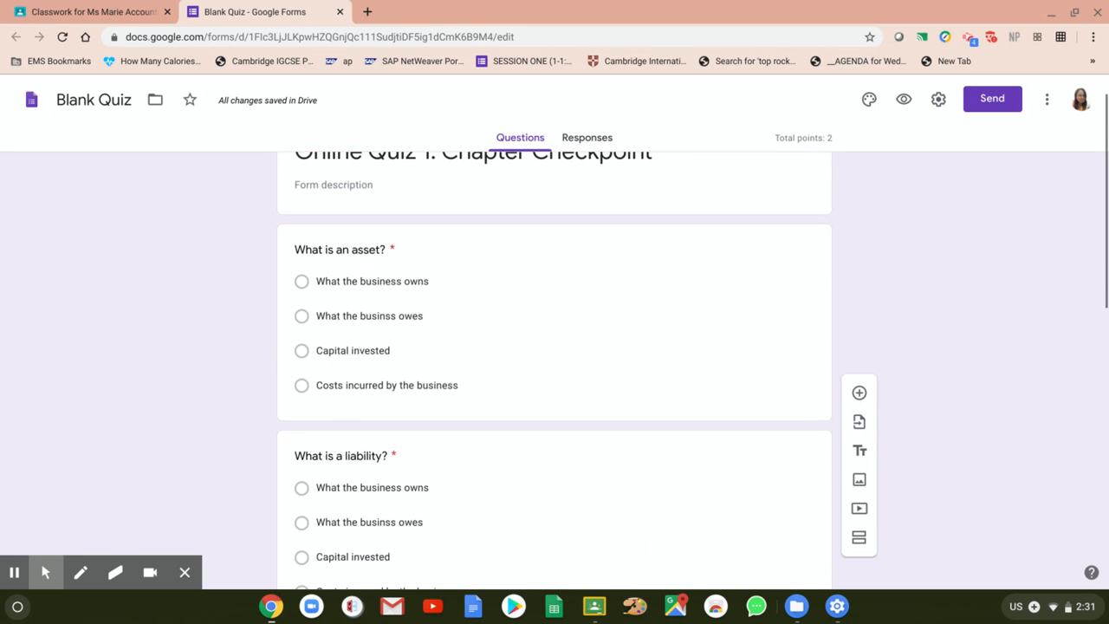
scroll(554, 373, down, 4)
scroll(554, 373, up, 2)
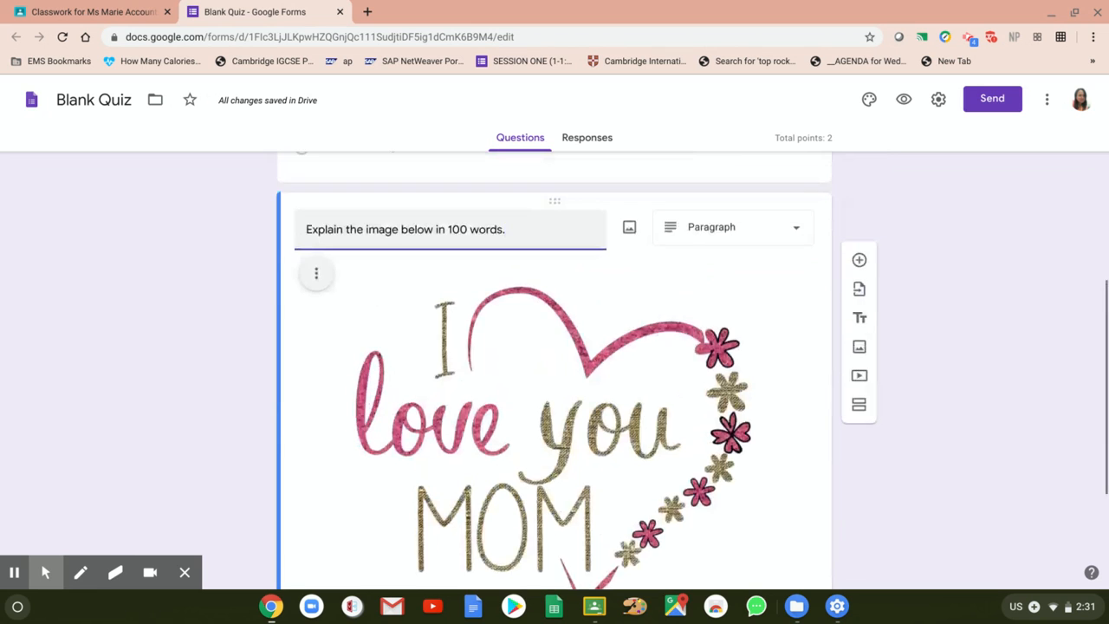
scroll(554, 373, down, 1)
scroll(554, 372, up, 1)
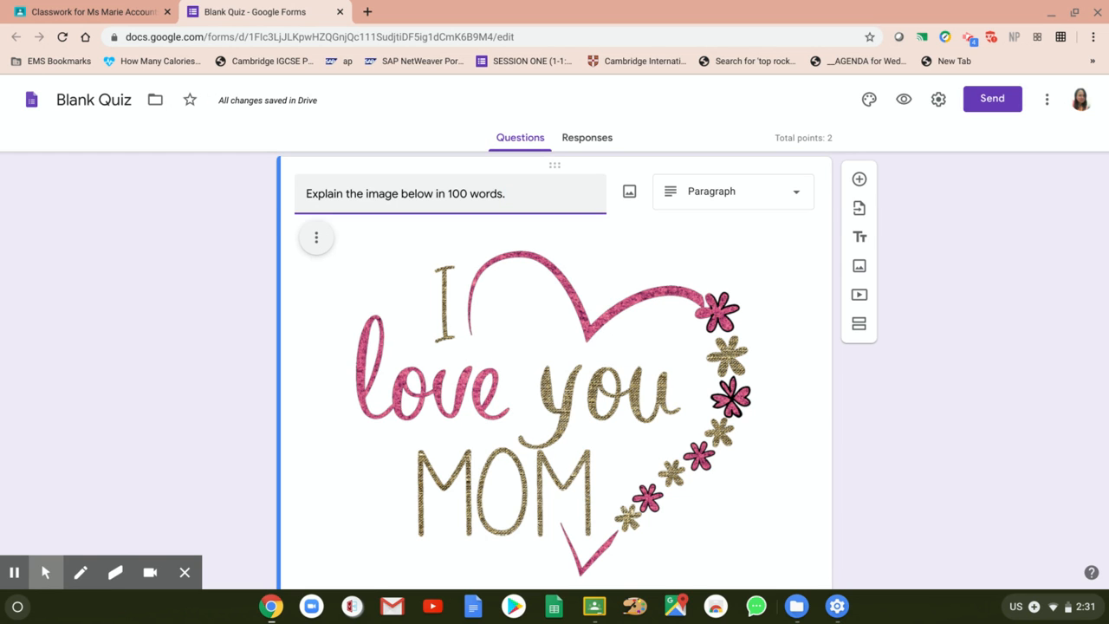
Step: Make the image explanation question required
scroll(970, 319, down, 2)
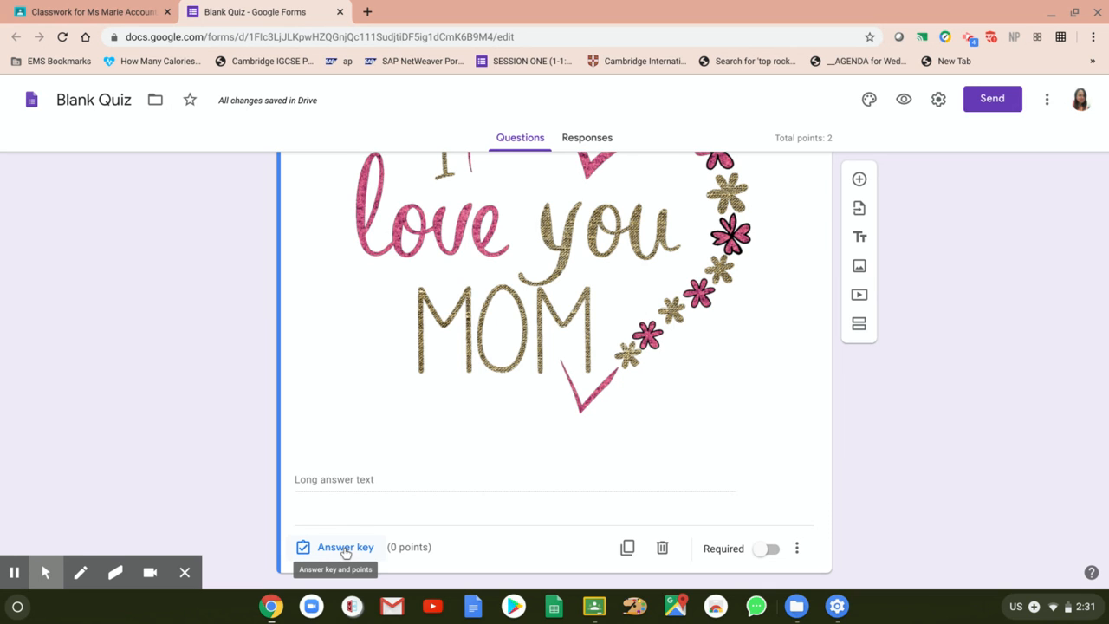
scroll(1029, 371, up, 3)
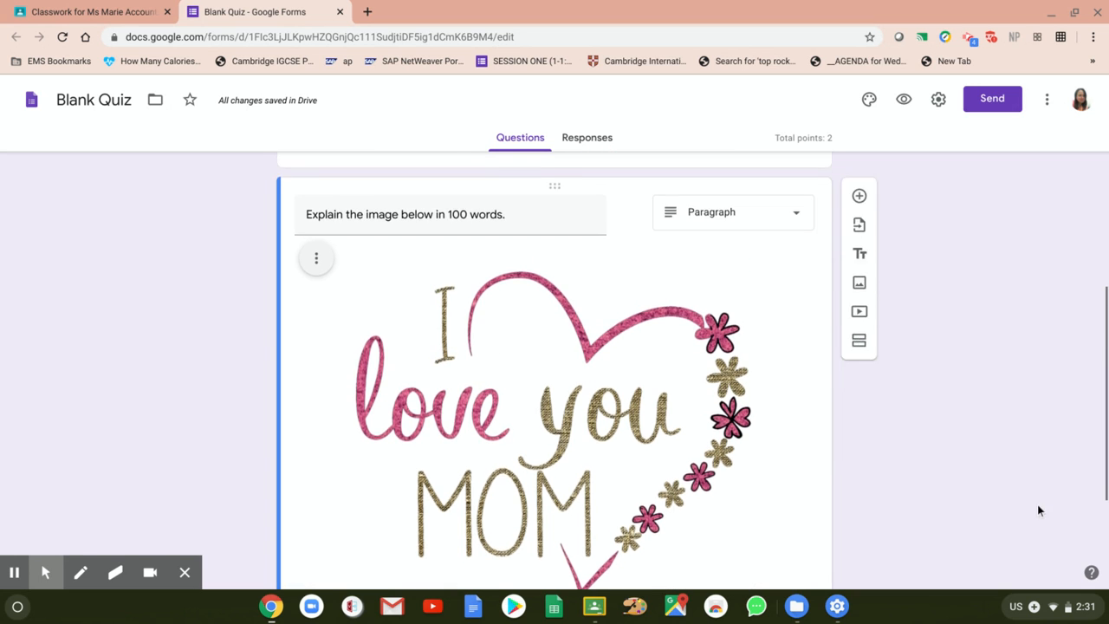
scroll(1035, 485, down, 2)
scroll(1022, 318, down, 2)
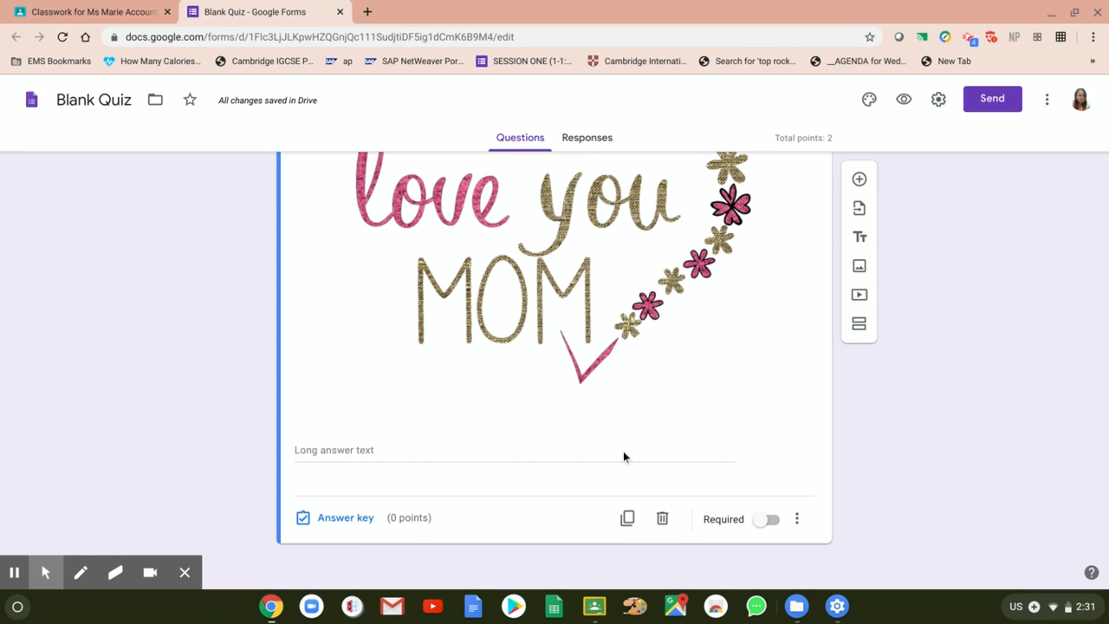
click(770, 519)
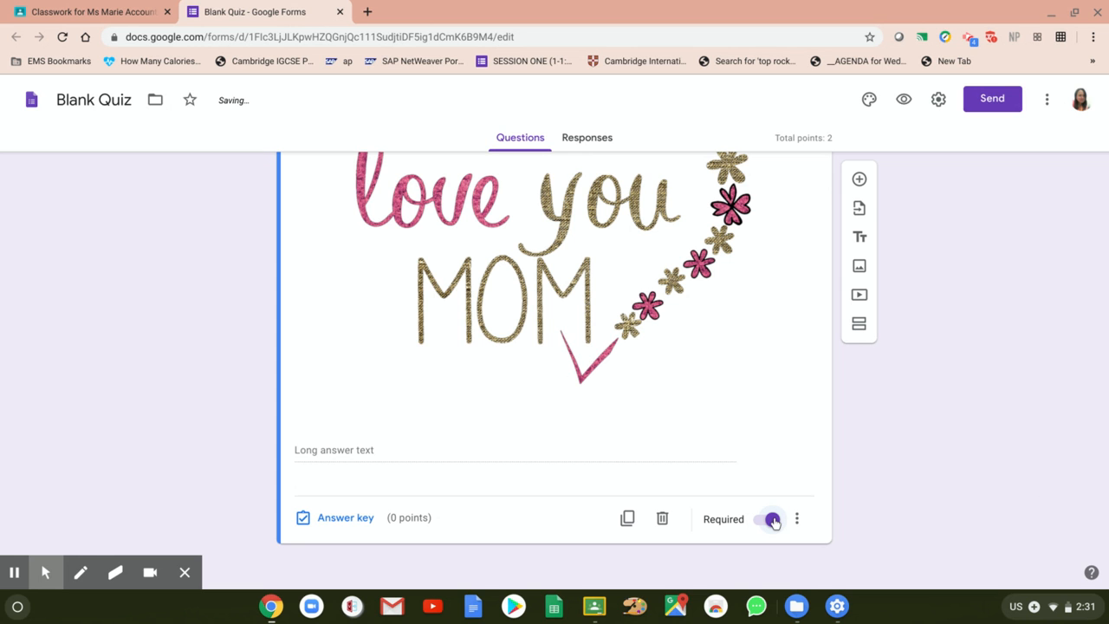
Step: Set the image explanation question's value to 5 points in its answer key
scroll(1016, 491, up, 3)
scroll(730, 297, down, 3)
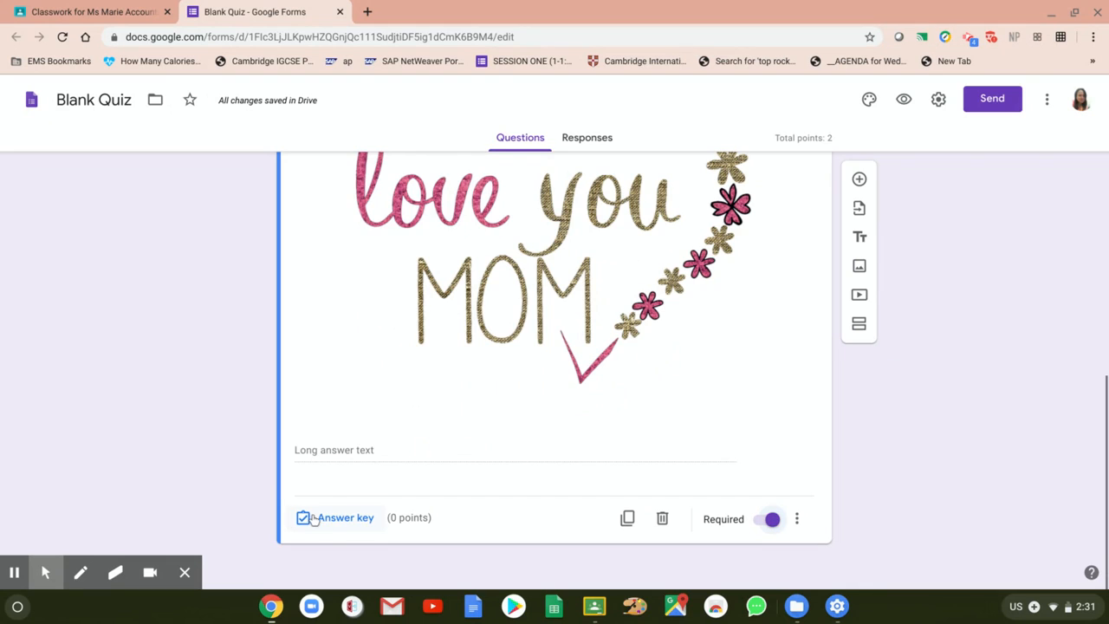
click(333, 523)
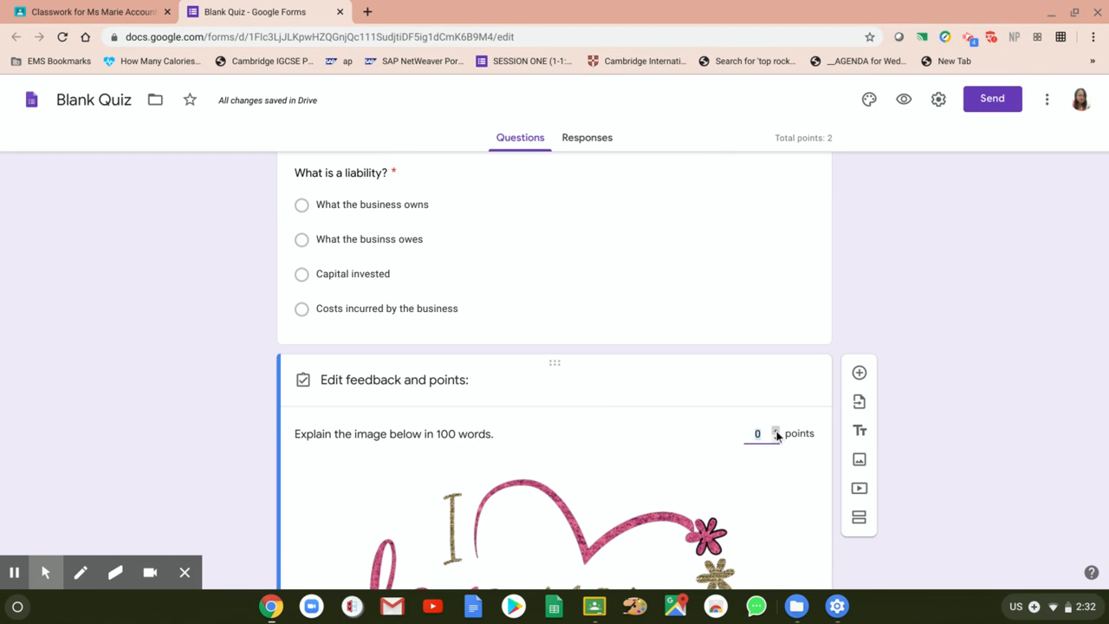
scroll(988, 395, down, 3)
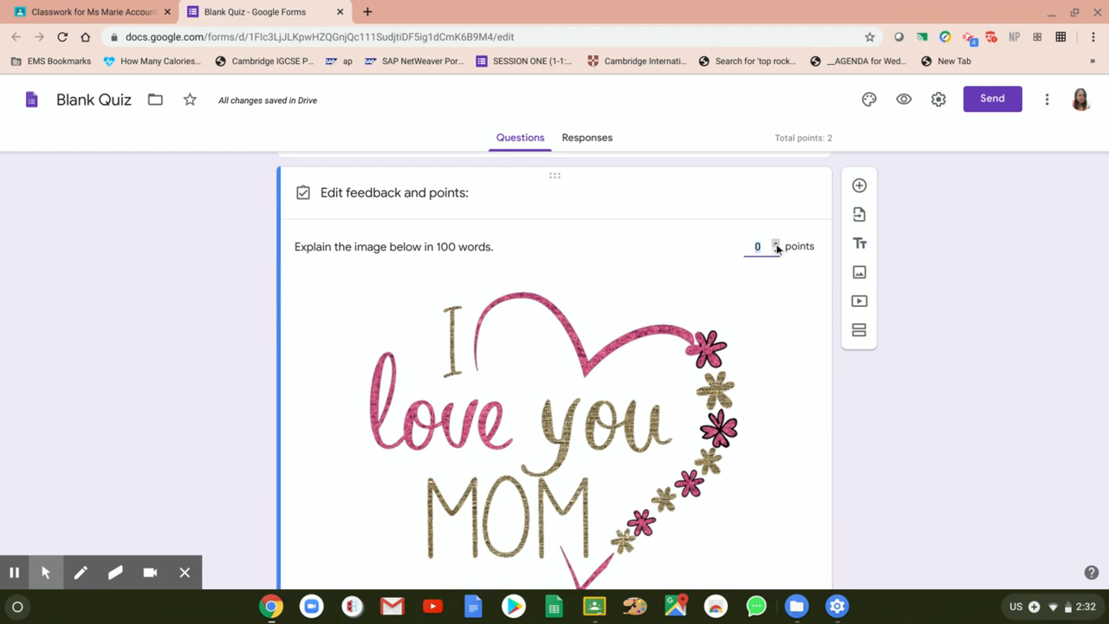
click(777, 245)
click(776, 245)
scroll(294, 398, down, 2)
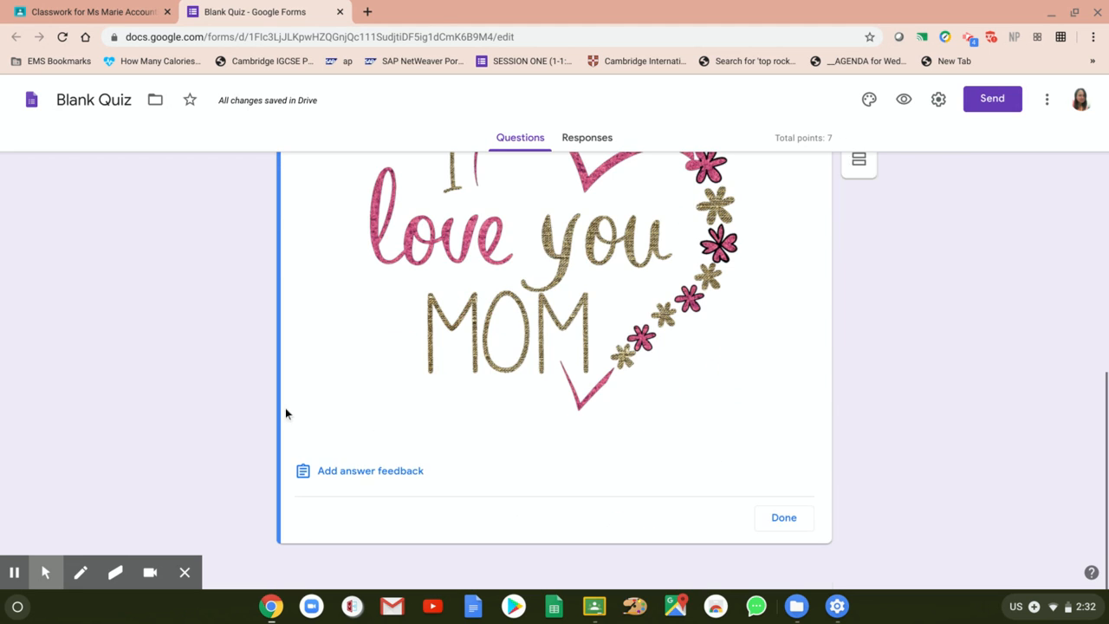
click(784, 520)
Step: Review the quiz from its title to the image question and examine the available question types, keeping Paragraph selected
scroll(1005, 270, up, 4)
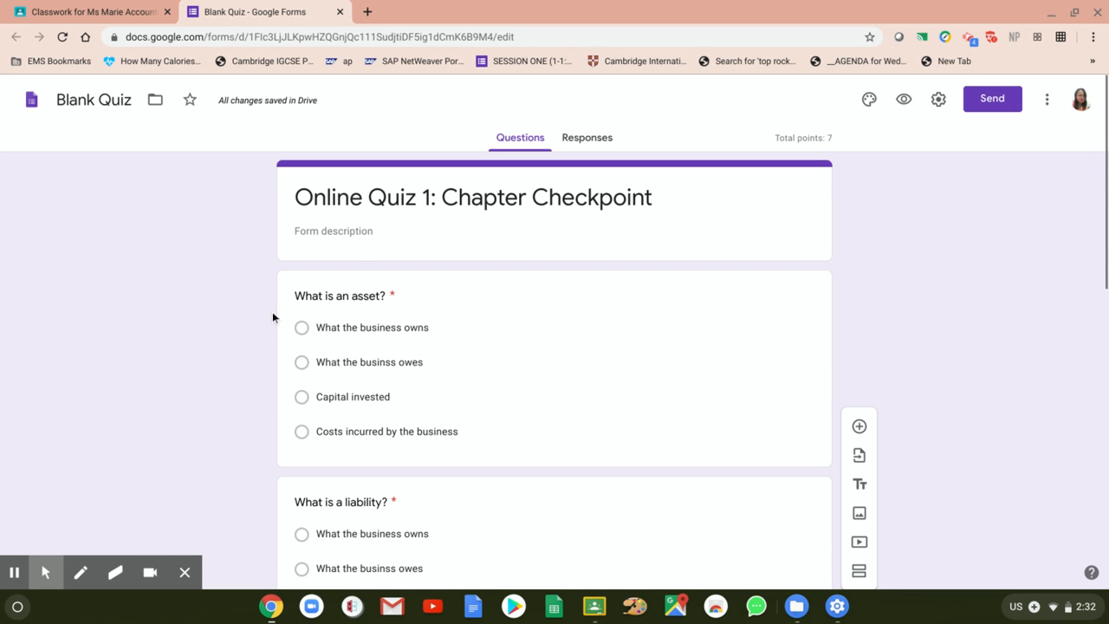
scroll(272, 317, down, 3)
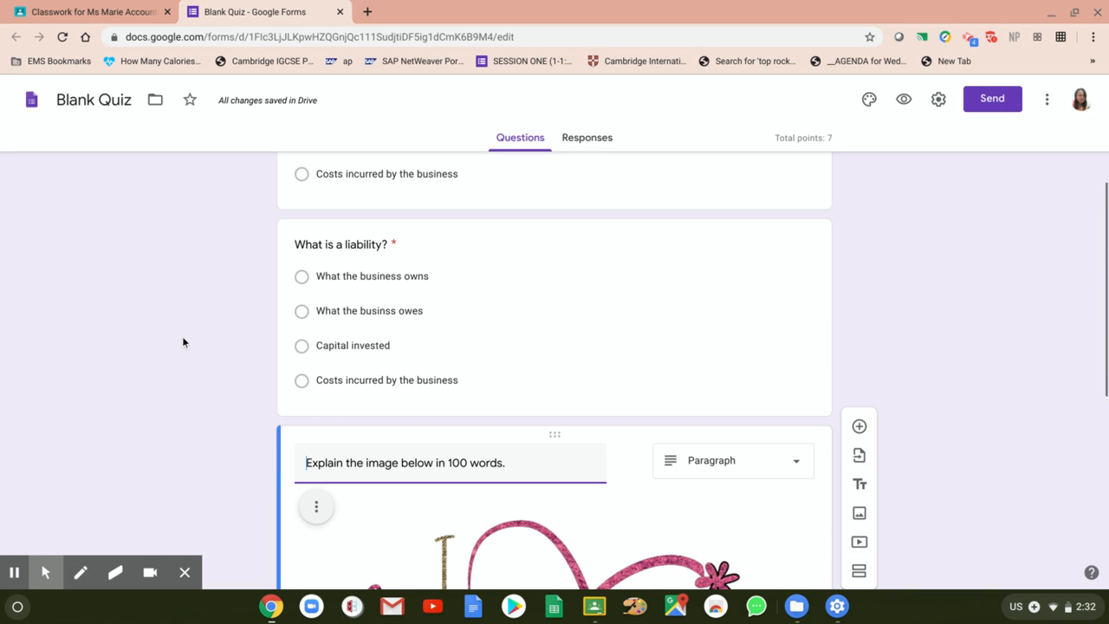
scroll(181, 345, down, 4)
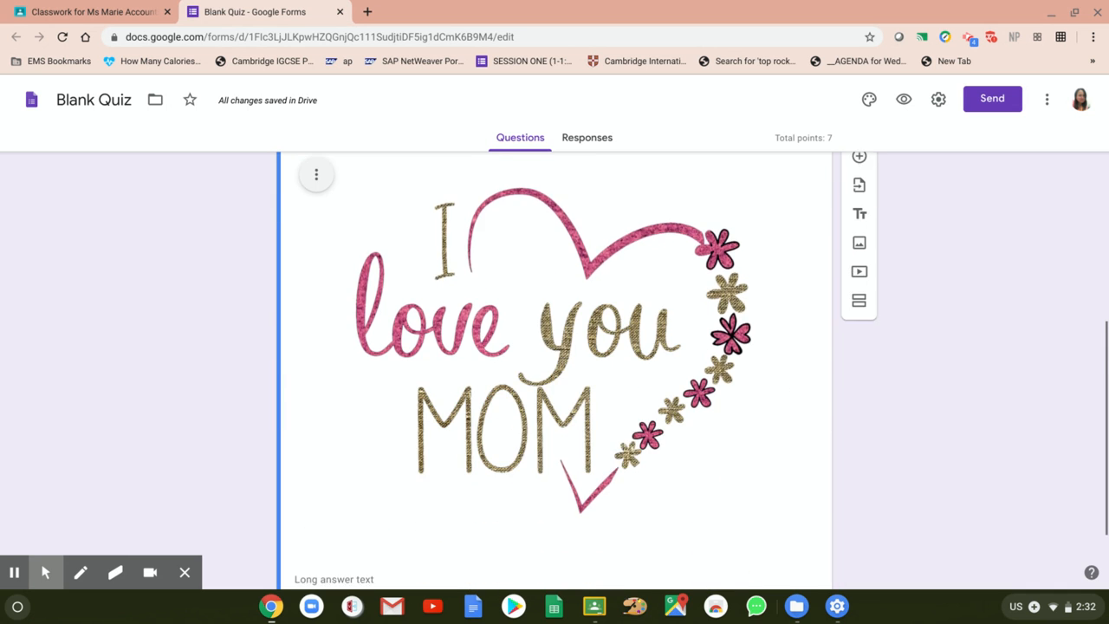
scroll(177, 350, down, 1)
scroll(177, 351, up, 3)
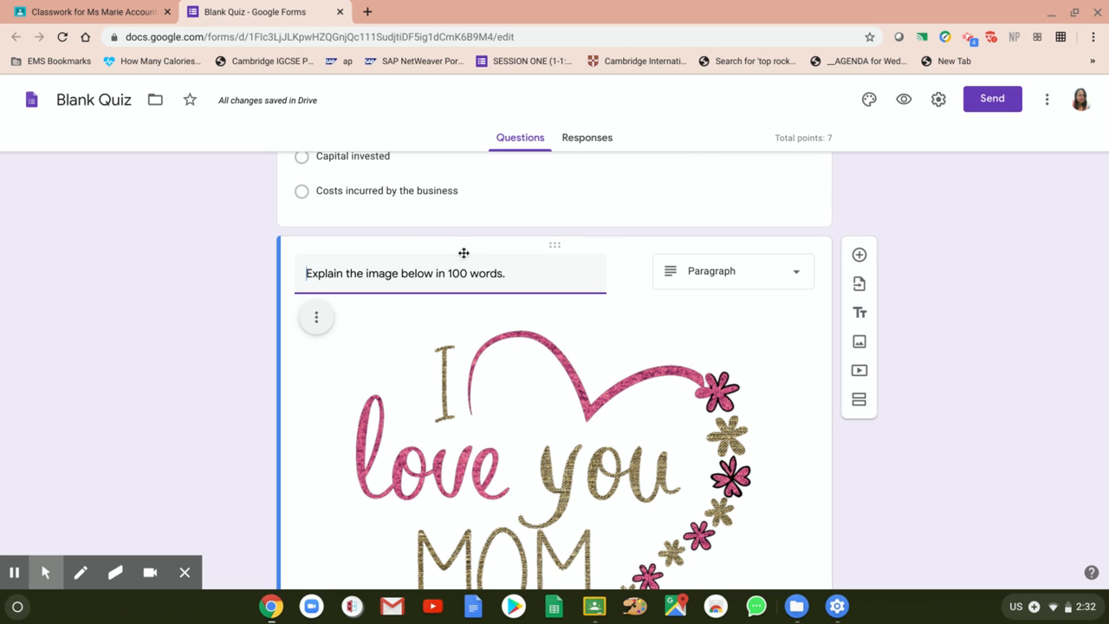
click(791, 274)
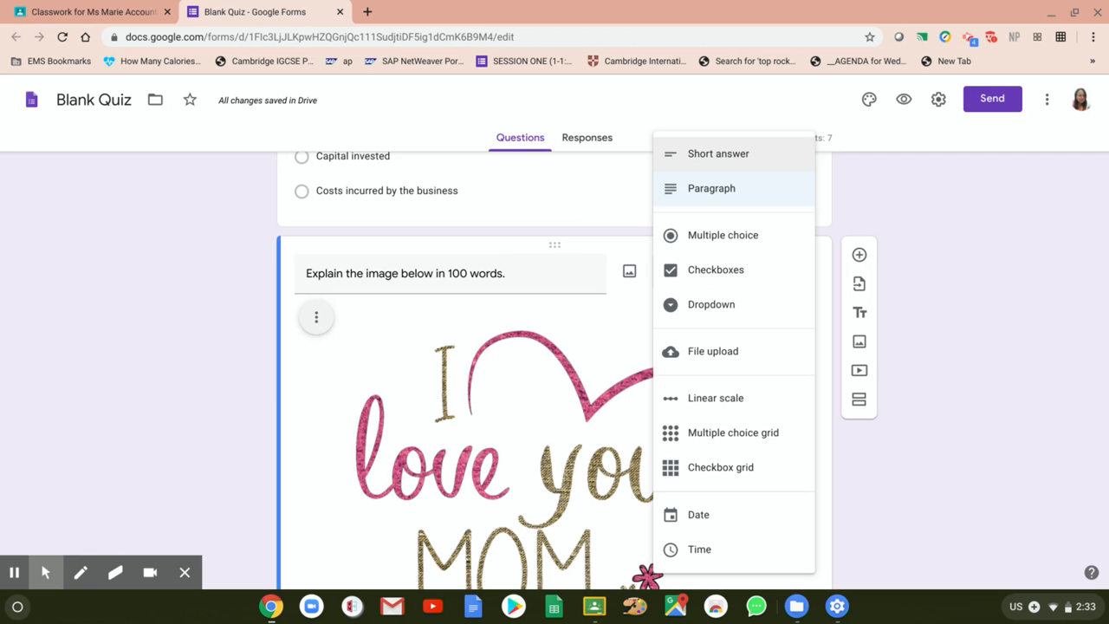
click(742, 205)
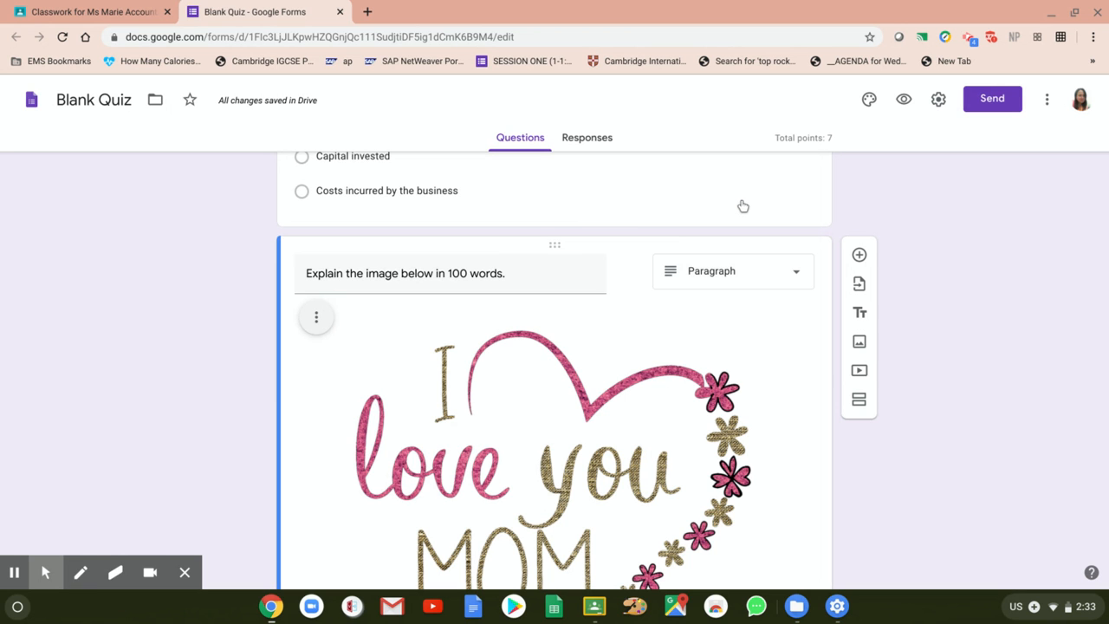
scroll(1014, 300, down, 3)
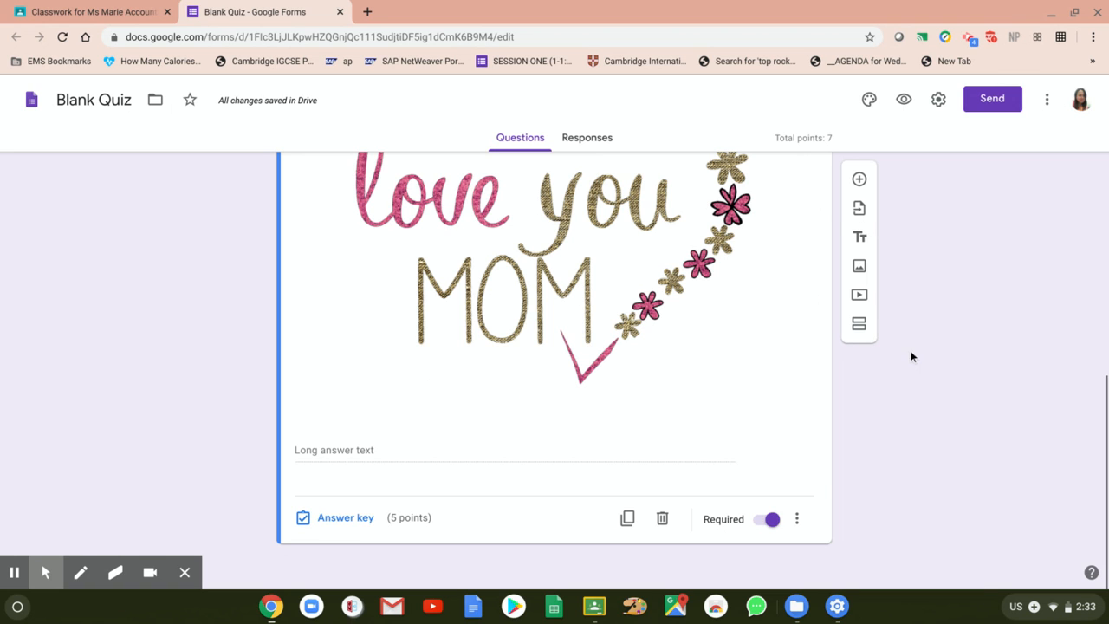
Step: Add a blank question after the image question, then search YouTube for "mother's day" videos and browse the results
click(857, 178)
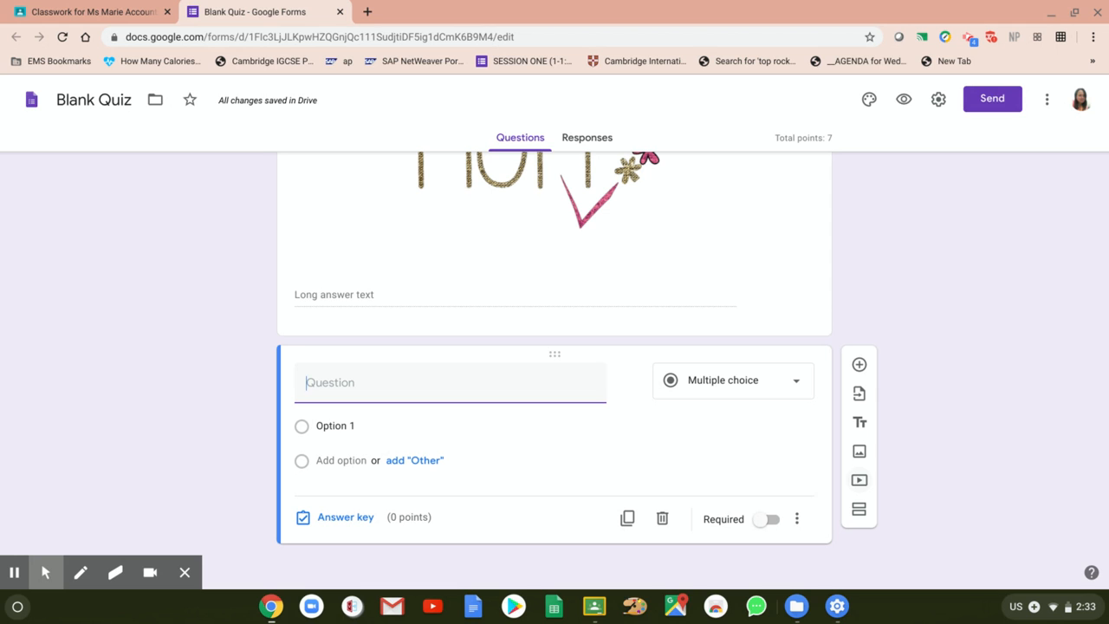
click(859, 483)
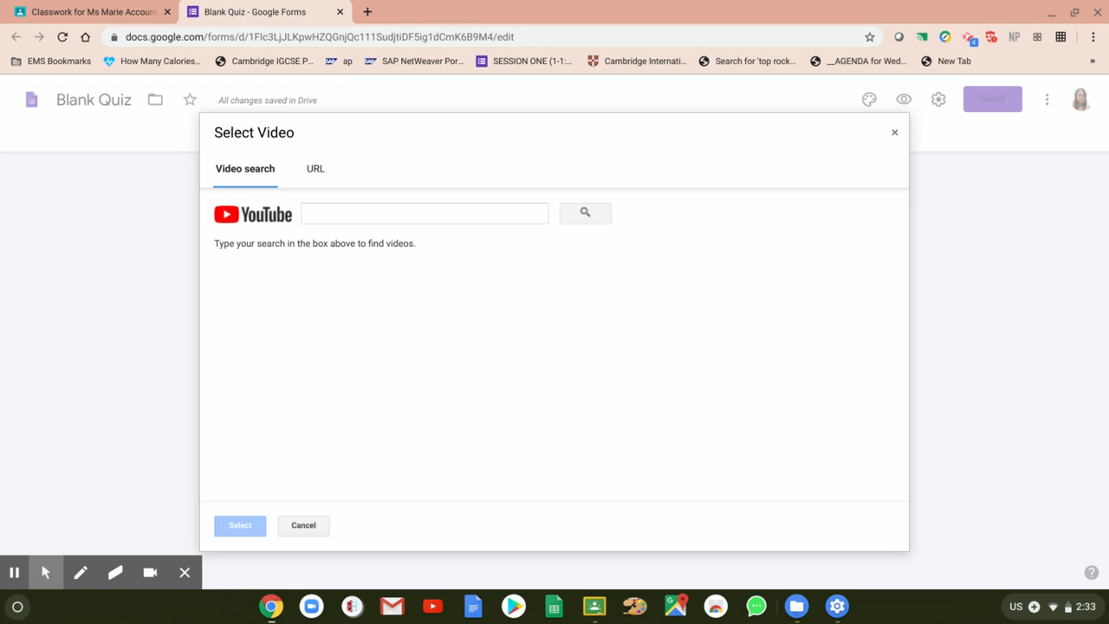
click(354, 219)
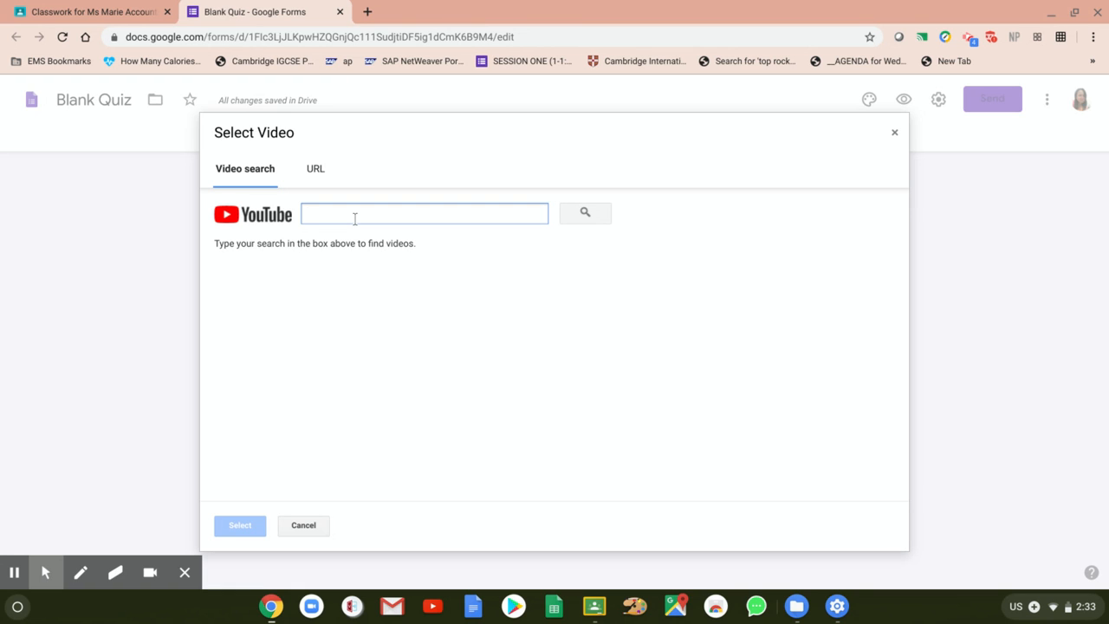
text(mother)
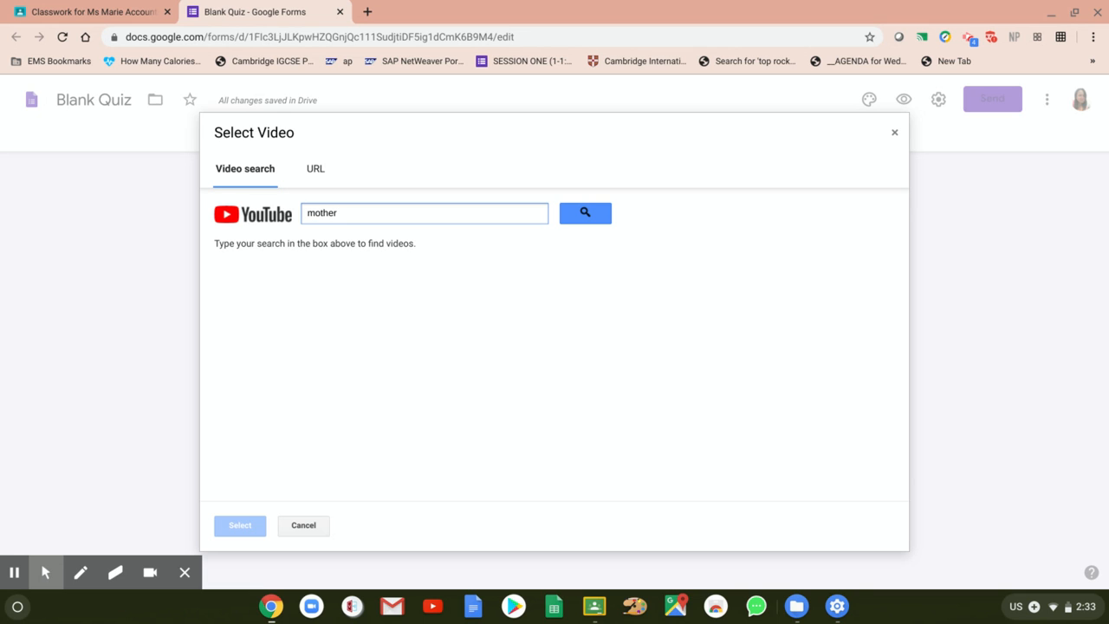
text('s day)
click(588, 213)
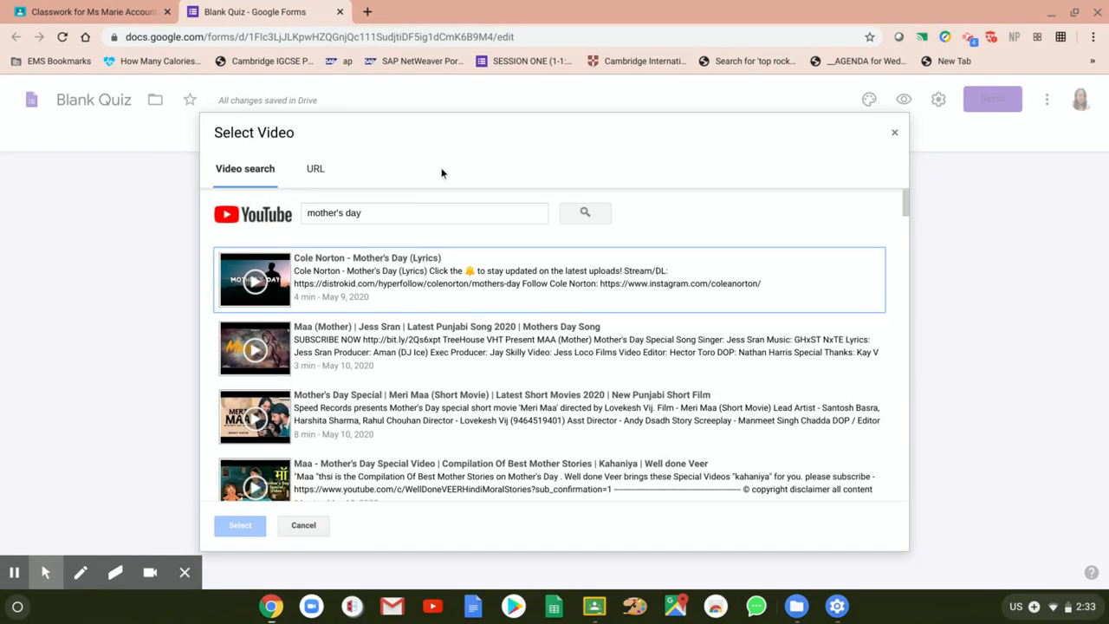
scroll(555, 346, down, 5)
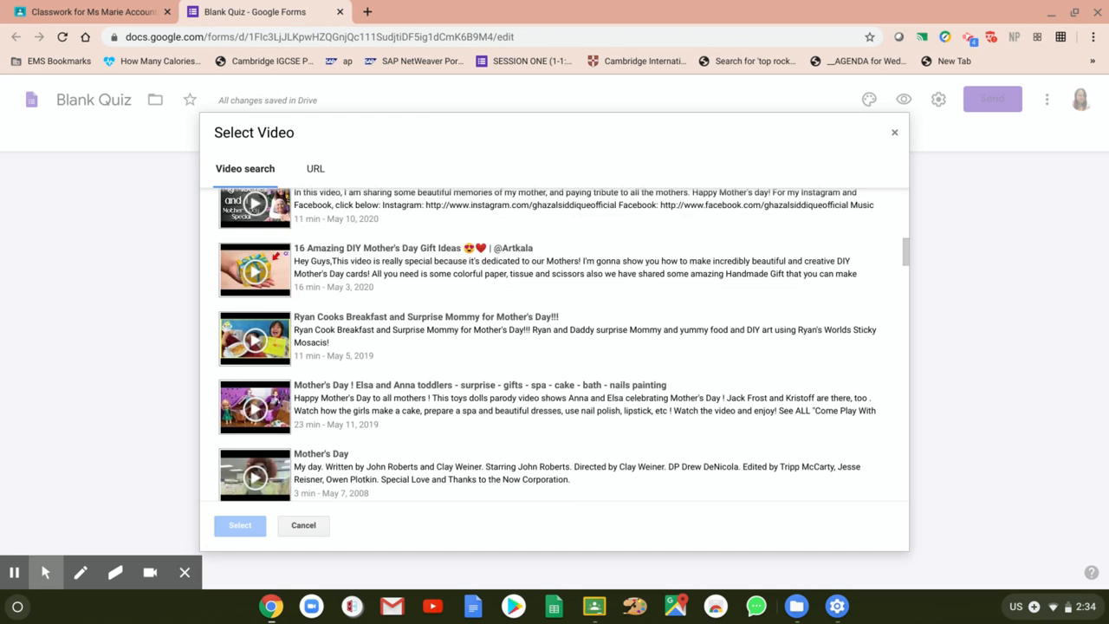
scroll(554, 346, up, 5)
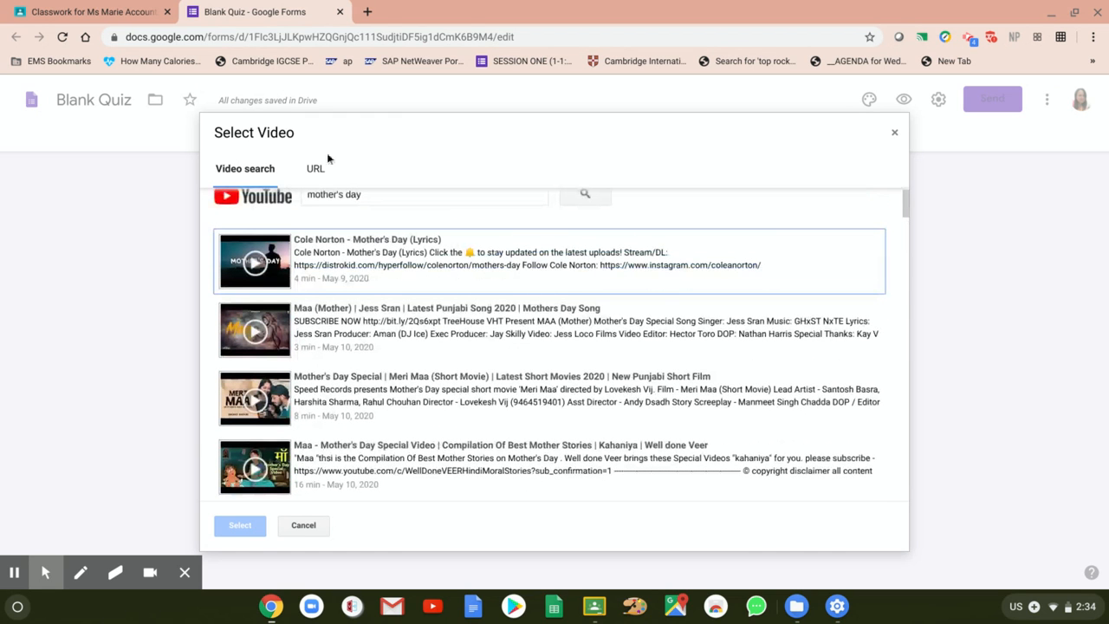
scroll(370, 217, up, 1)
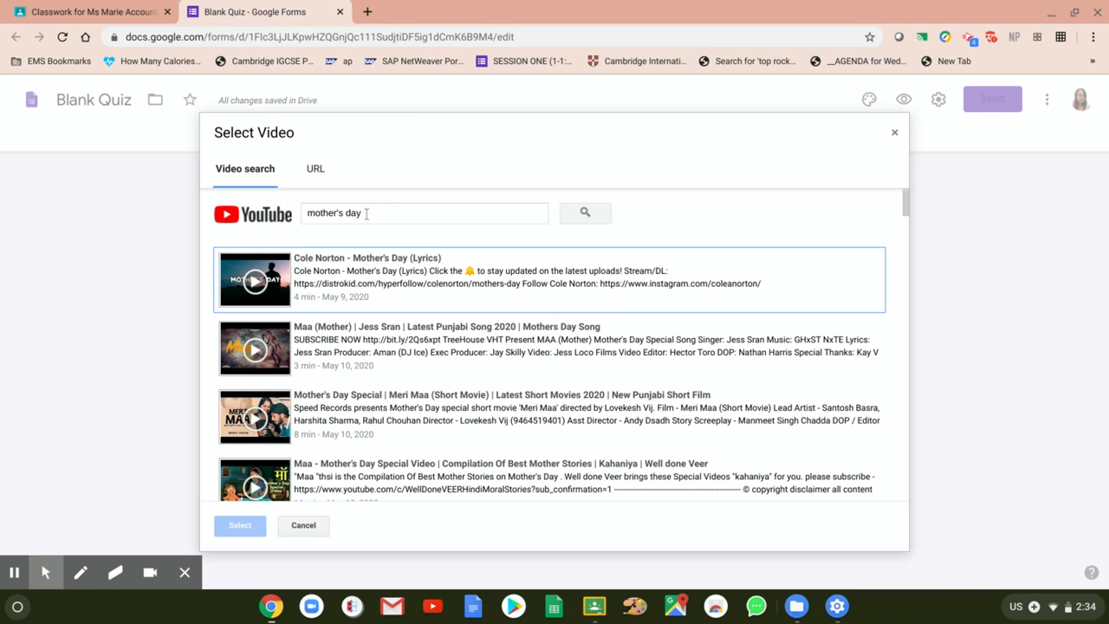
Step: Search YouTube for "mothers day for kids" and insert The Kiboomers' "Happy Mother's Day" kids song lyrics video
click(315, 173)
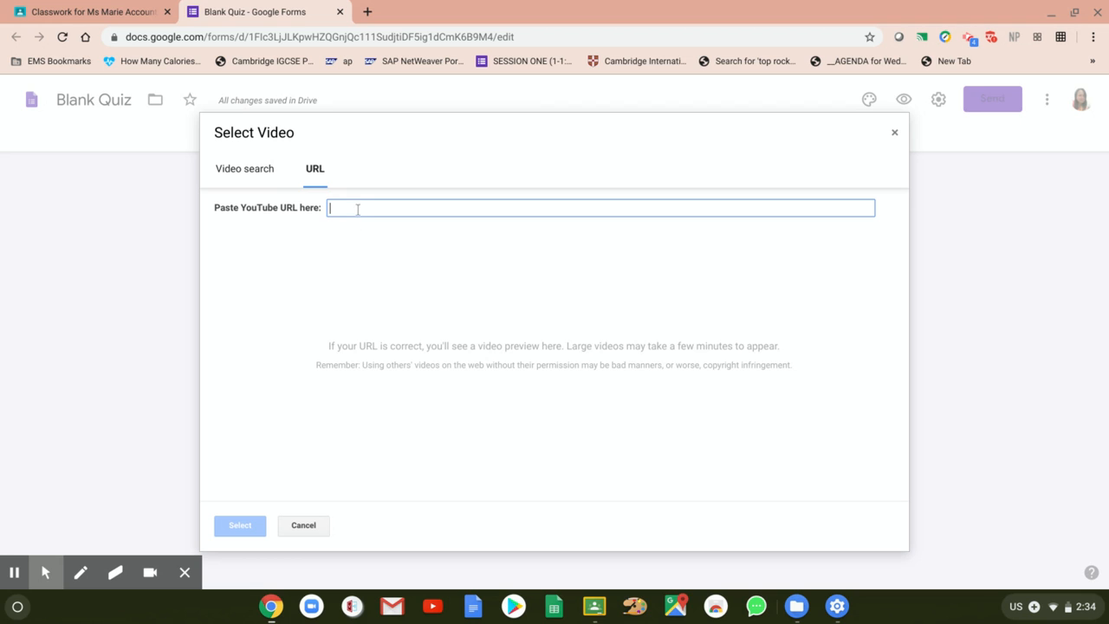
click(243, 168)
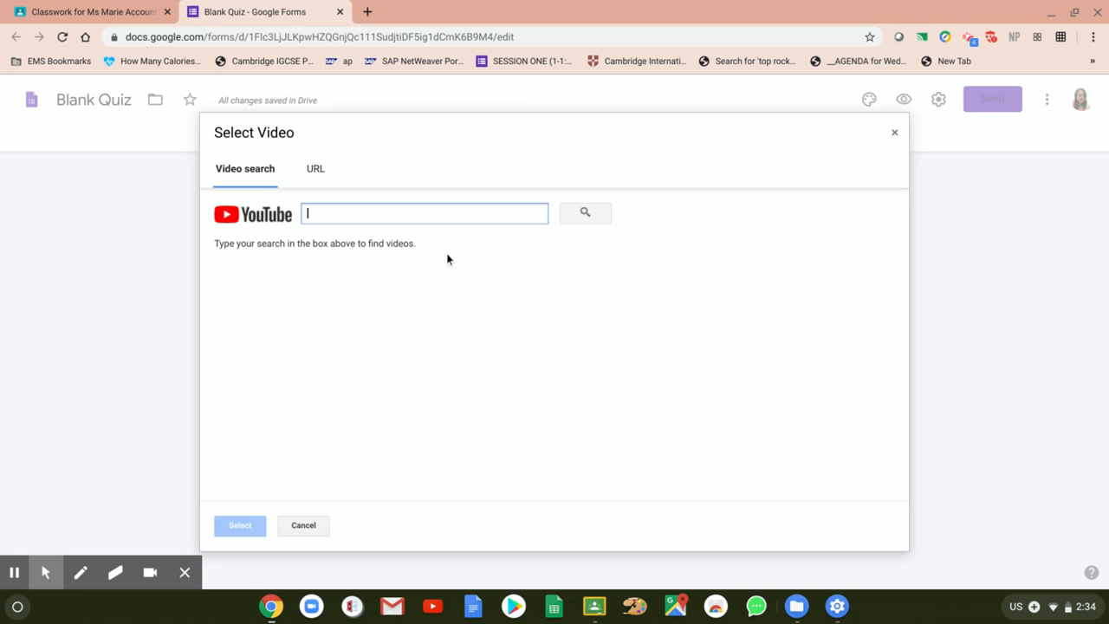
text(mothers day)
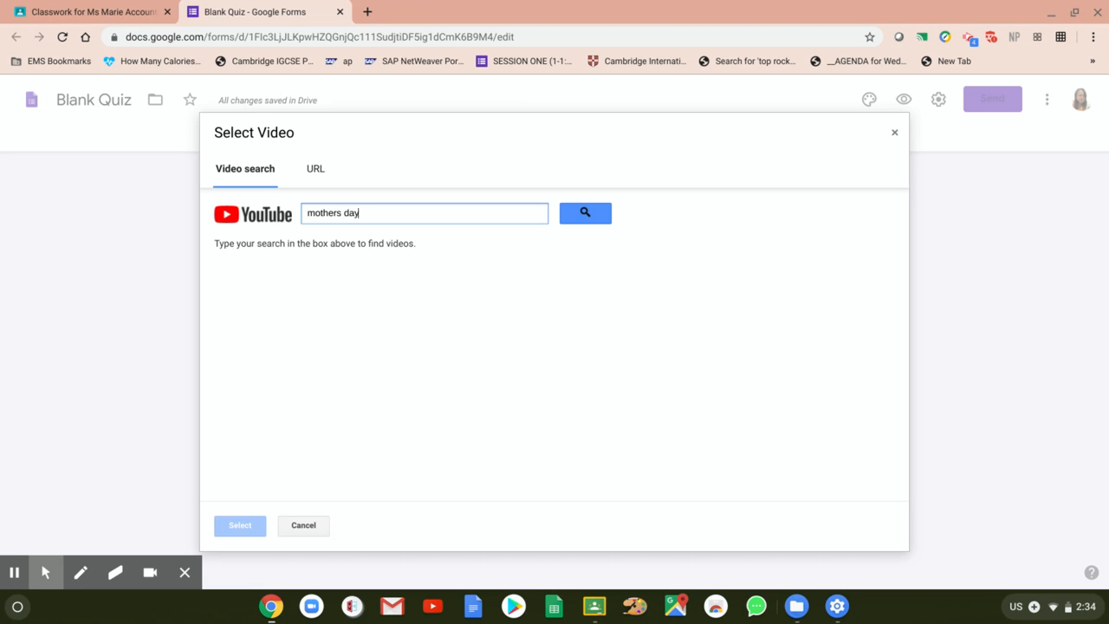
text( for kids)
click(593, 222)
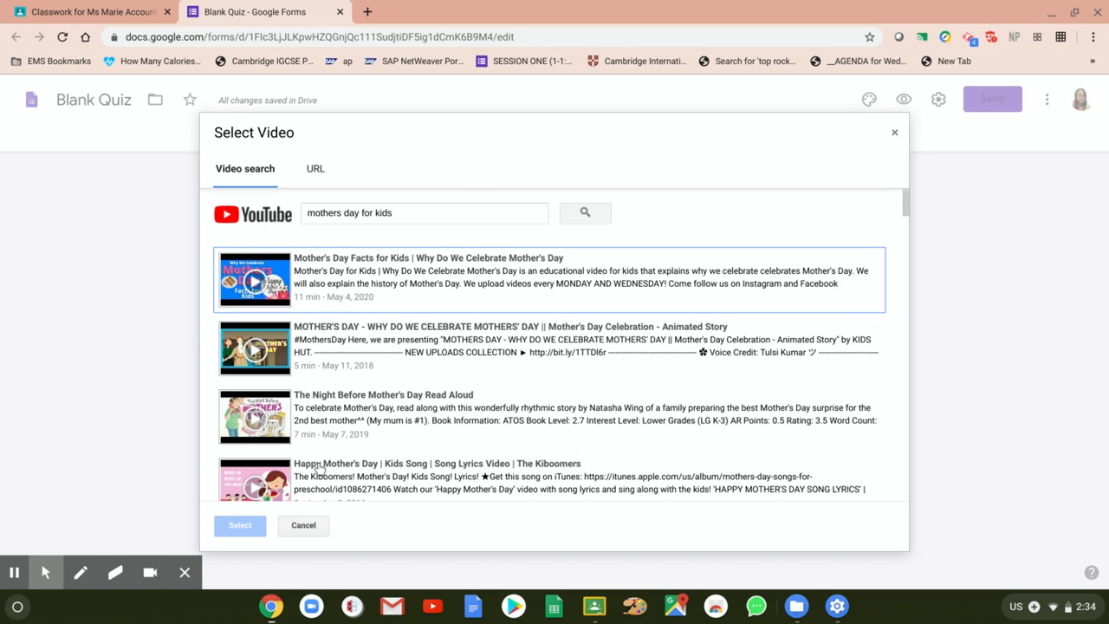
scroll(319, 468, down, 2)
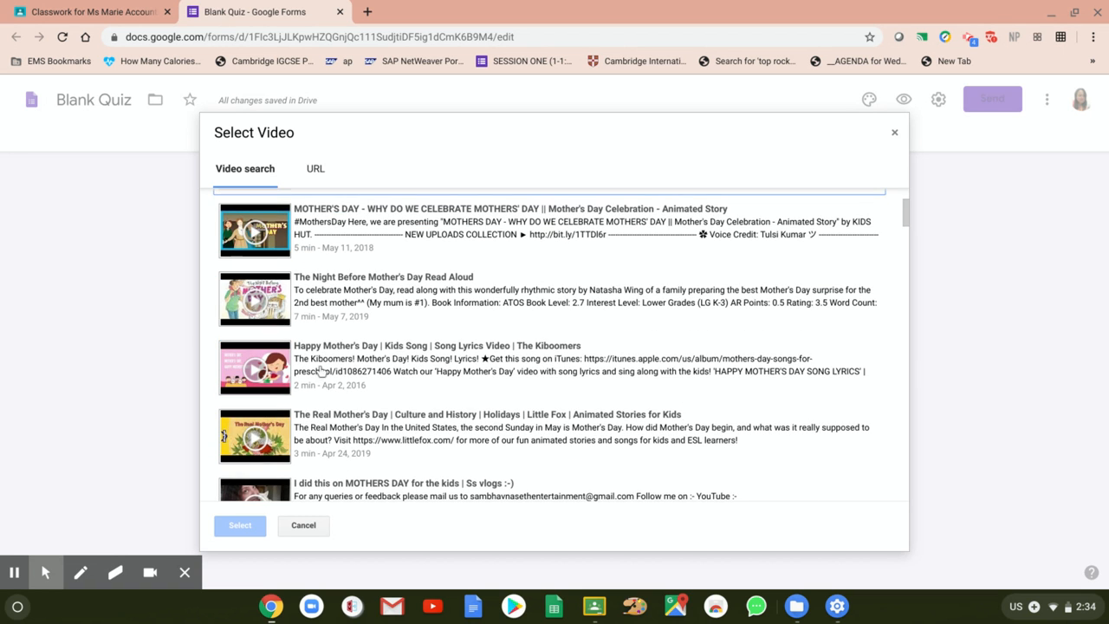
double_click(319, 370)
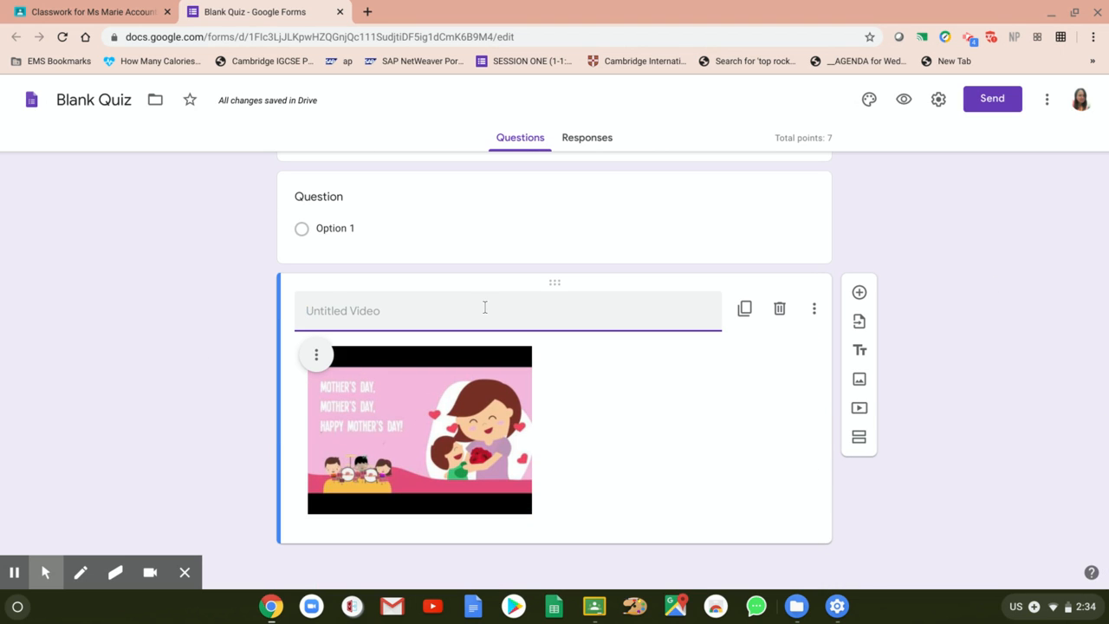
Step: Title the video "Watch the video to answer the next 5 questions"
text(Watch the video to answer)
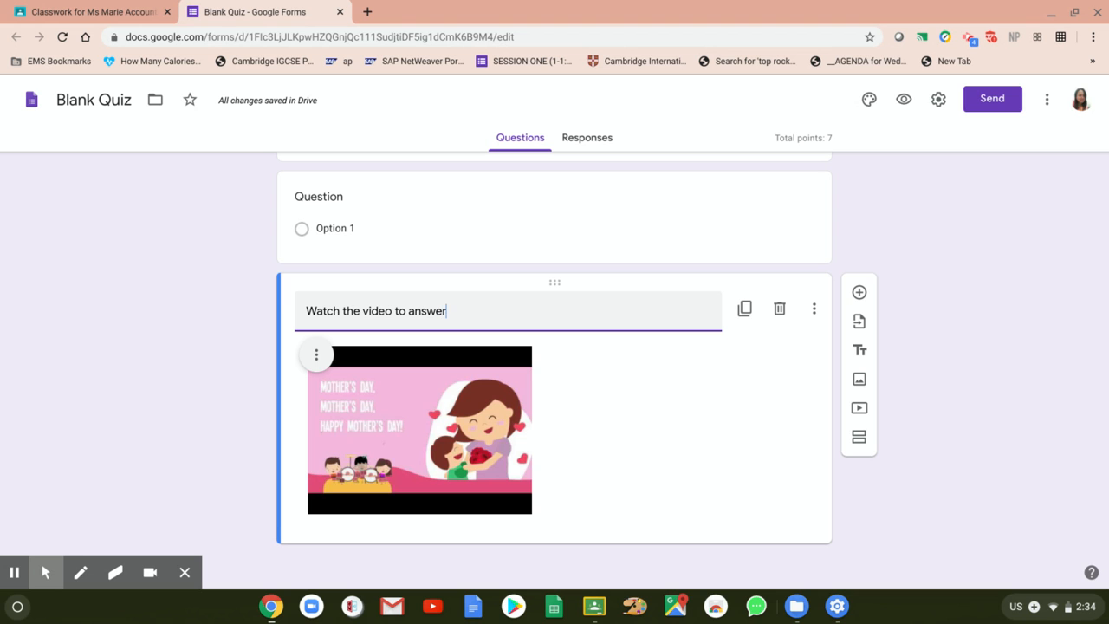
text( the next 5 questions)
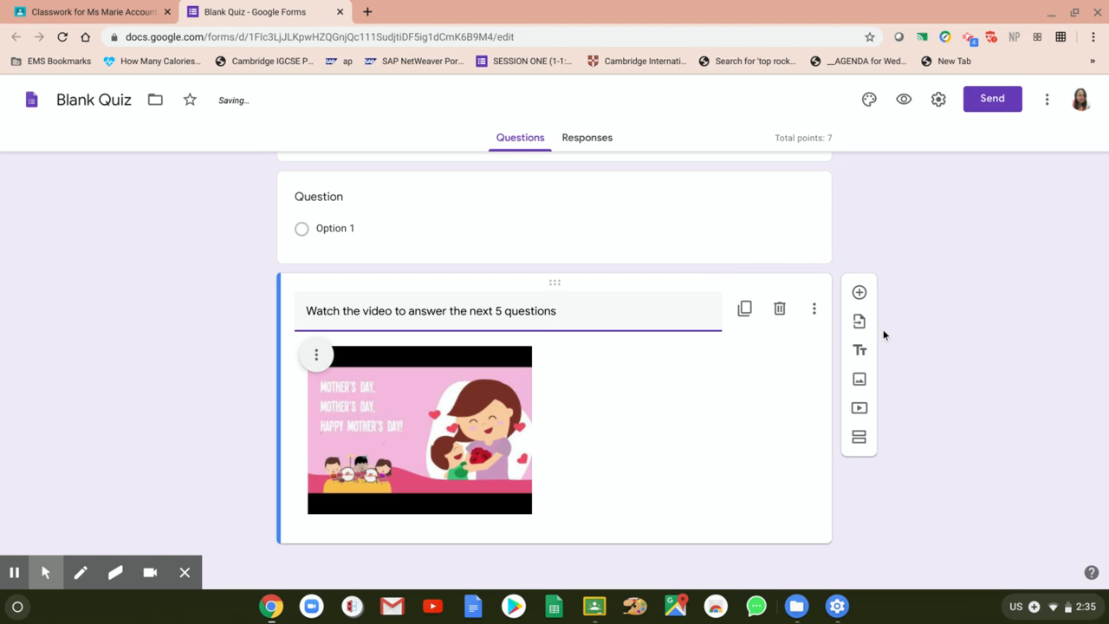
click(858, 234)
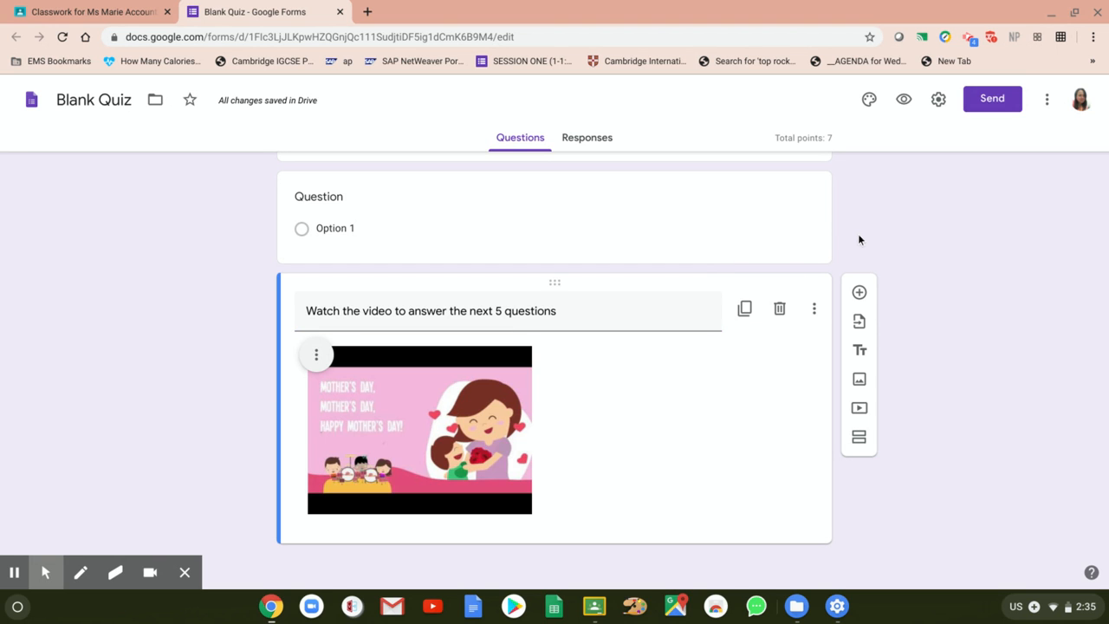
Step: Delete the blank multiple choice question between the image question and the video
scroll(1011, 318, up, 1)
click(375, 285)
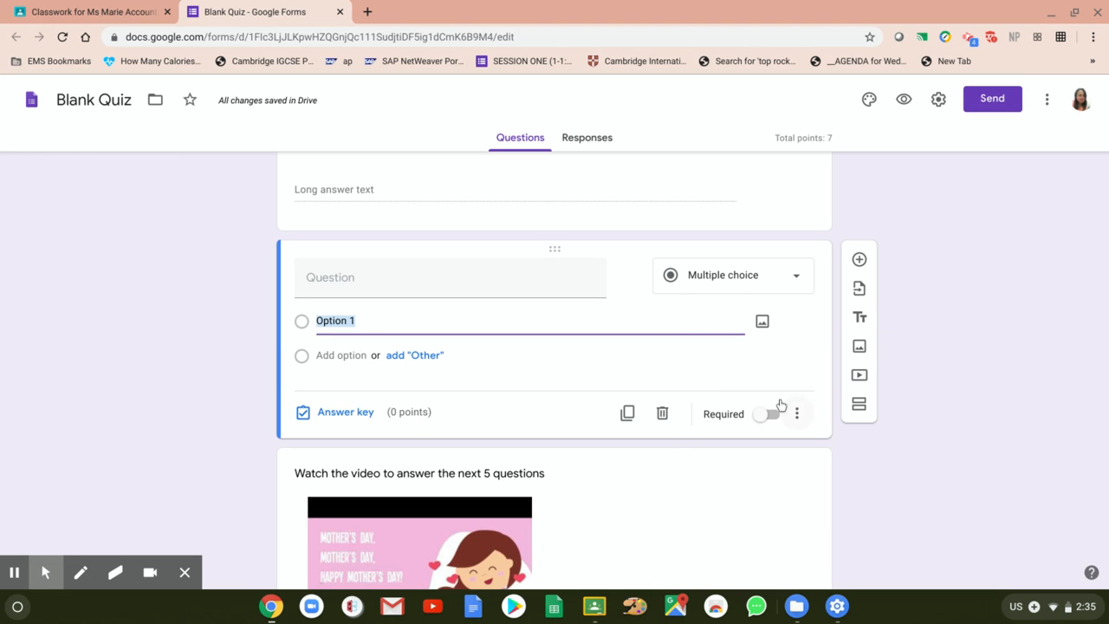
click(660, 416)
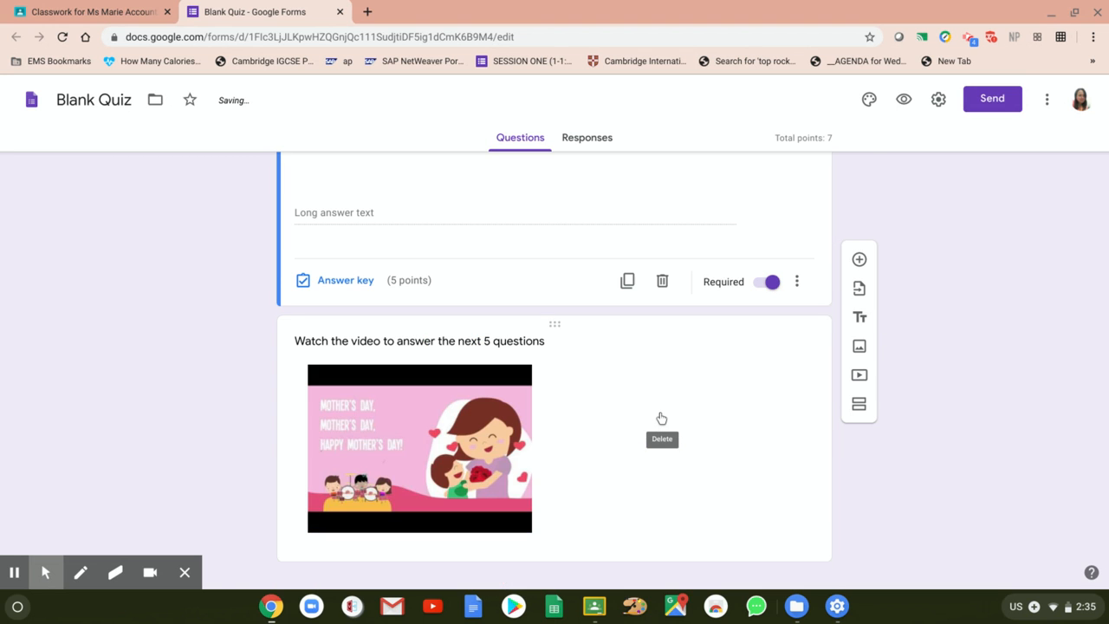
scroll(121, 305, up, 2)
scroll(122, 305, down, 2)
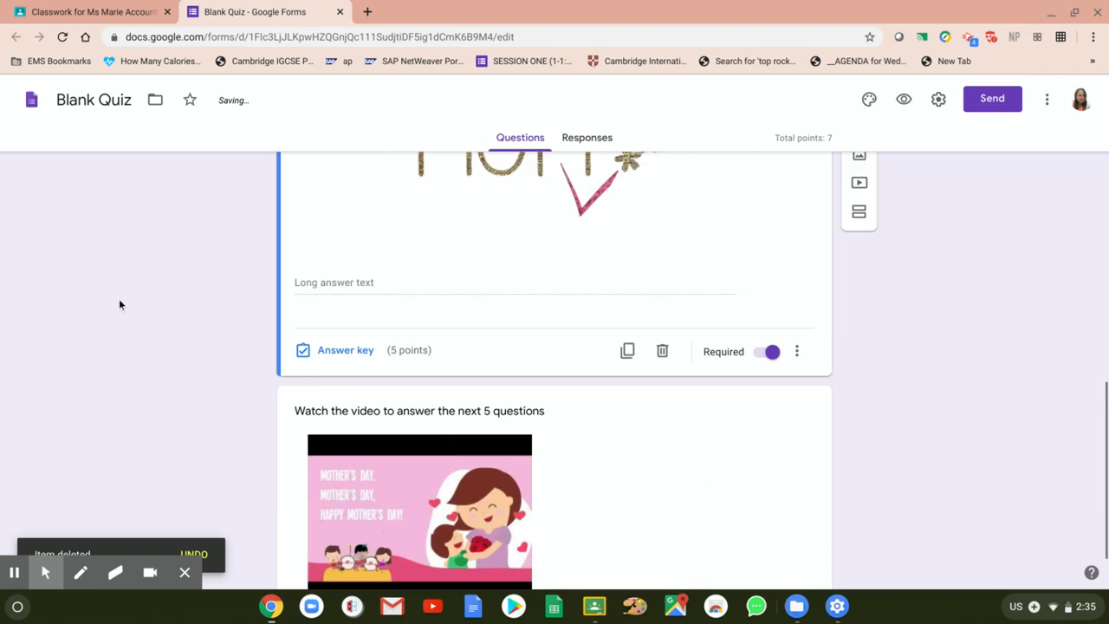
scroll(994, 394, up, 1)
scroll(992, 394, down, 3)
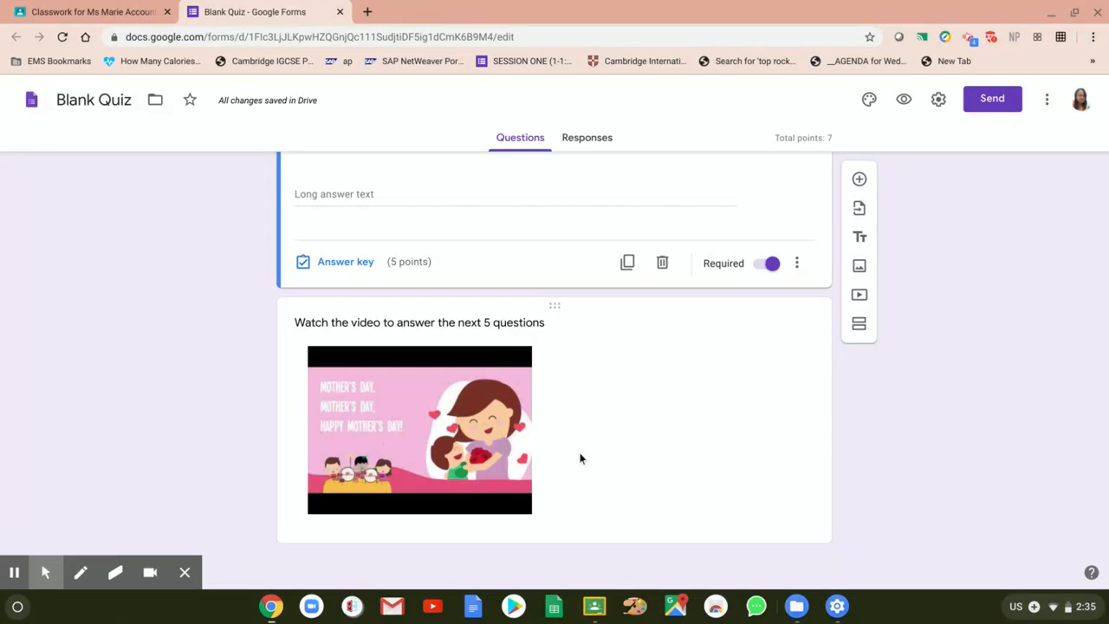
Step: Add a new multiple choice question and move it directly below the Mother's Day video
click(860, 181)
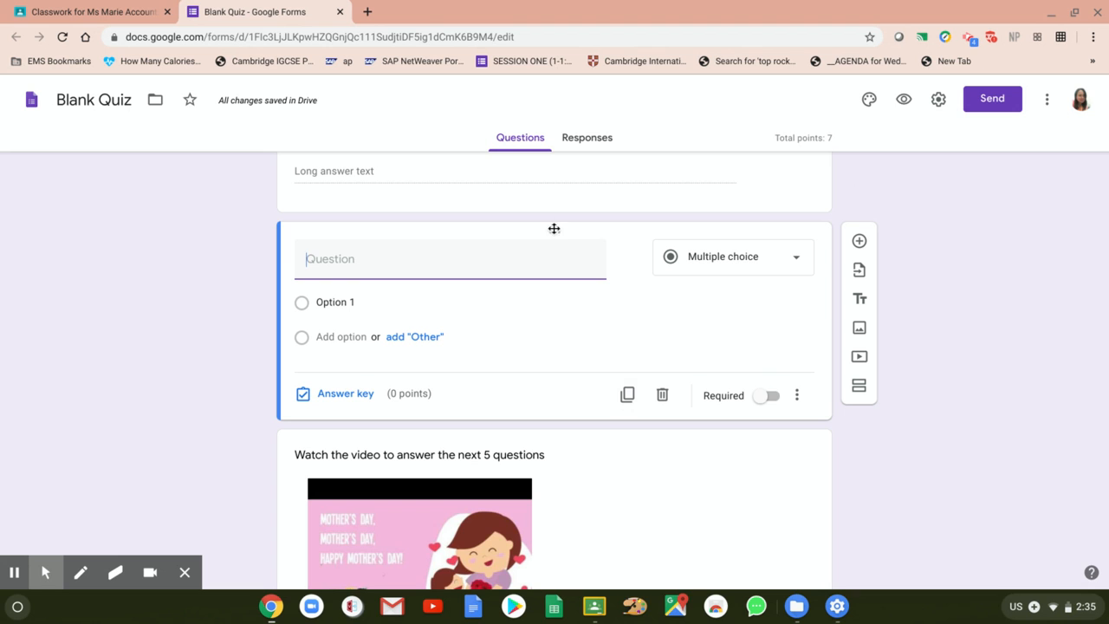
drag(554, 232, 526, 565)
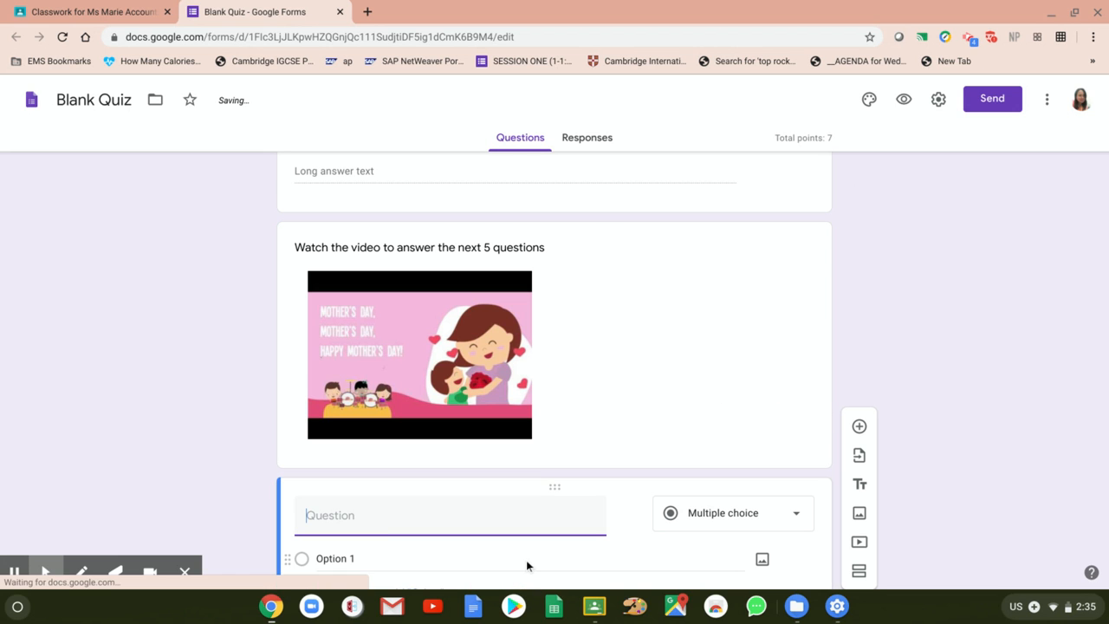
scroll(104, 233, down, 2)
scroll(1011, 348, up, 1)
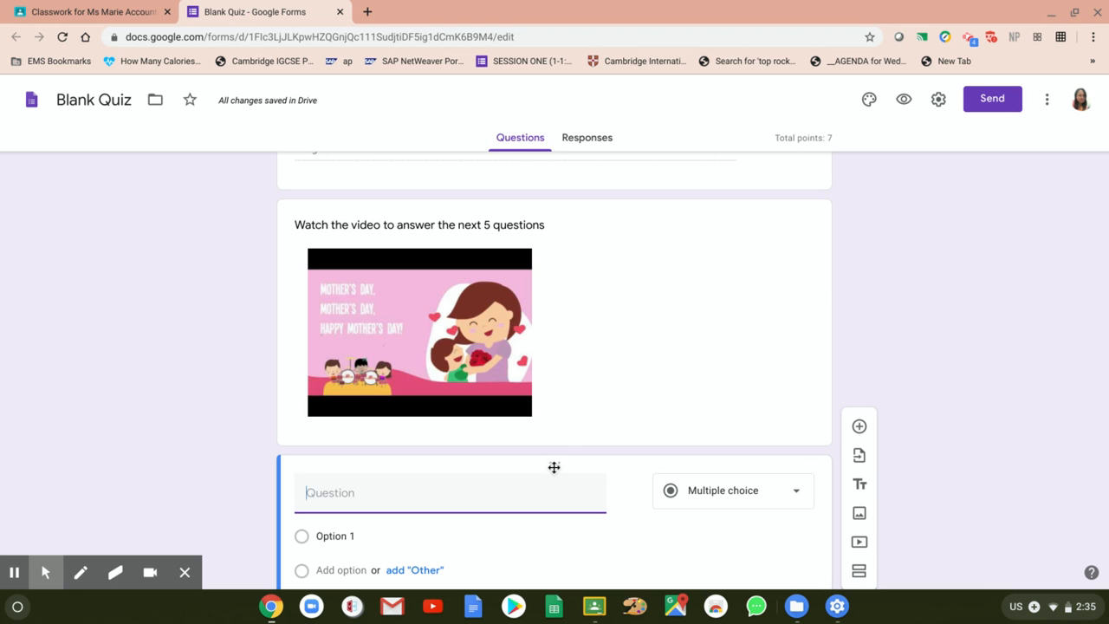
Step: Move the blank multiple choice question up between the asset and liability questions and delete it
drag(553, 467, 547, 151)
scroll(972, 522, up, 3)
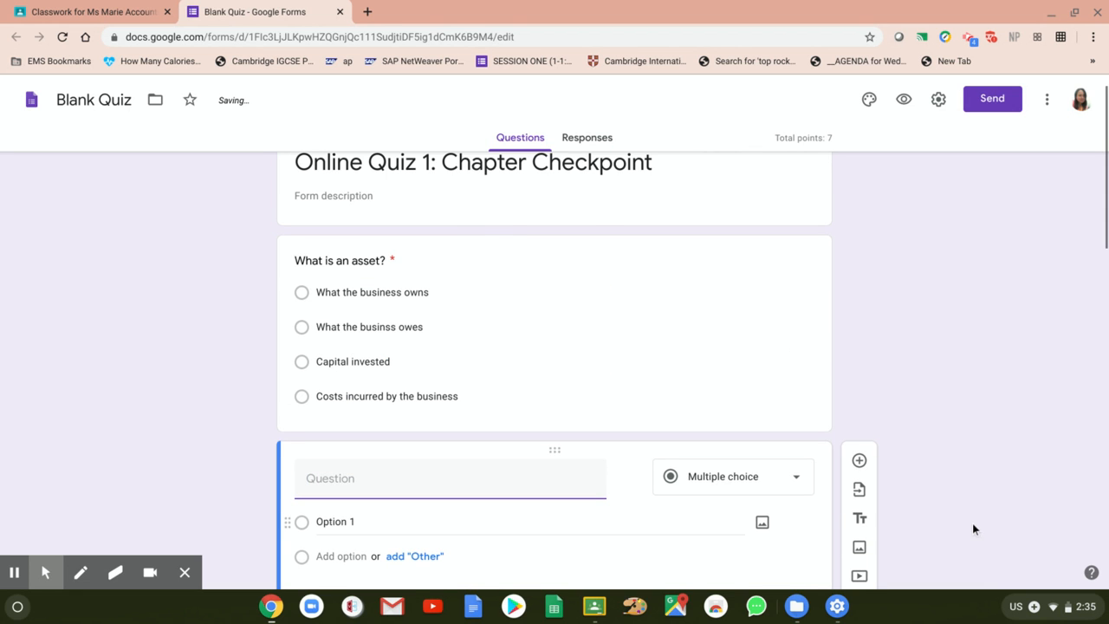
scroll(987, 247, down, 2)
scroll(162, 427, up, 1)
scroll(991, 247, down, 1)
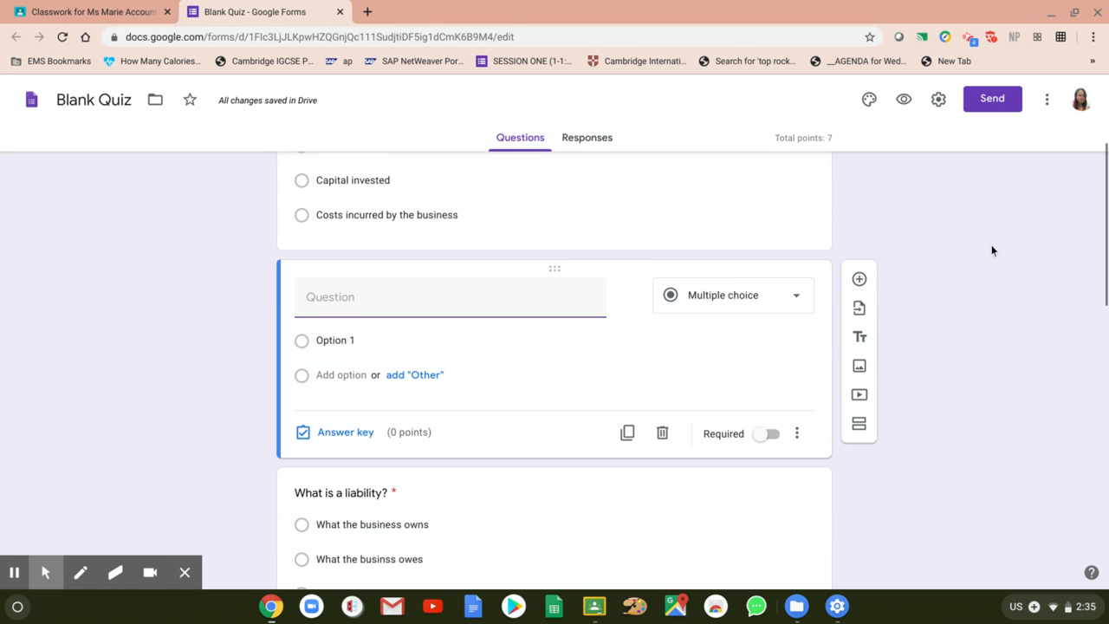
click(661, 432)
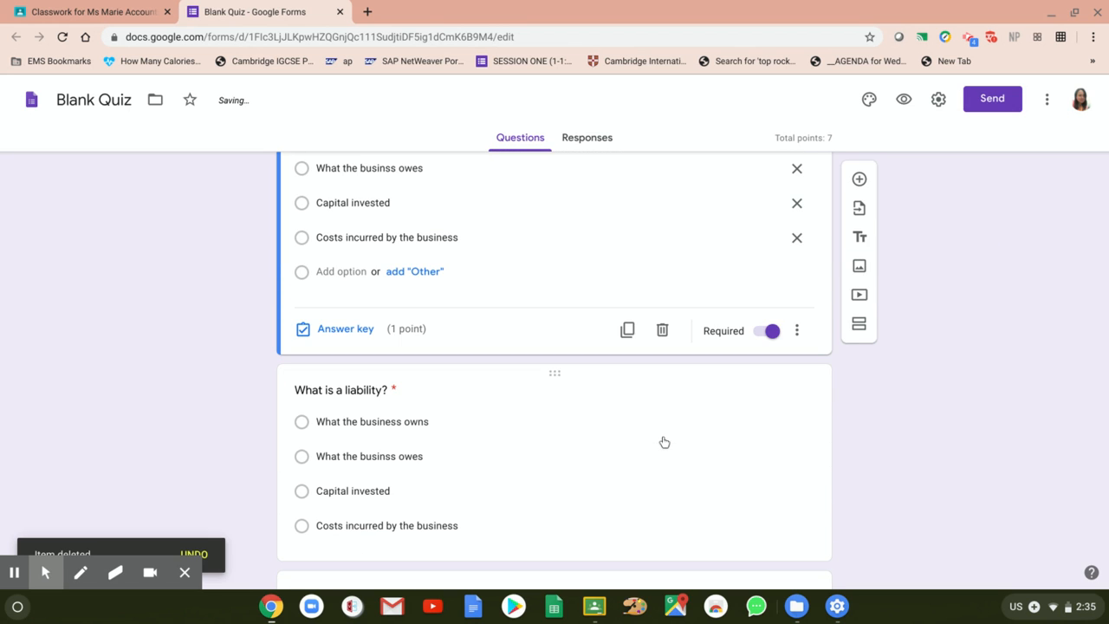
scroll(1013, 532, up, 2)
Step: Add a short answer question directly below the Mother's Day video, worded "What can you about the video?"
scroll(182, 336, down, 5)
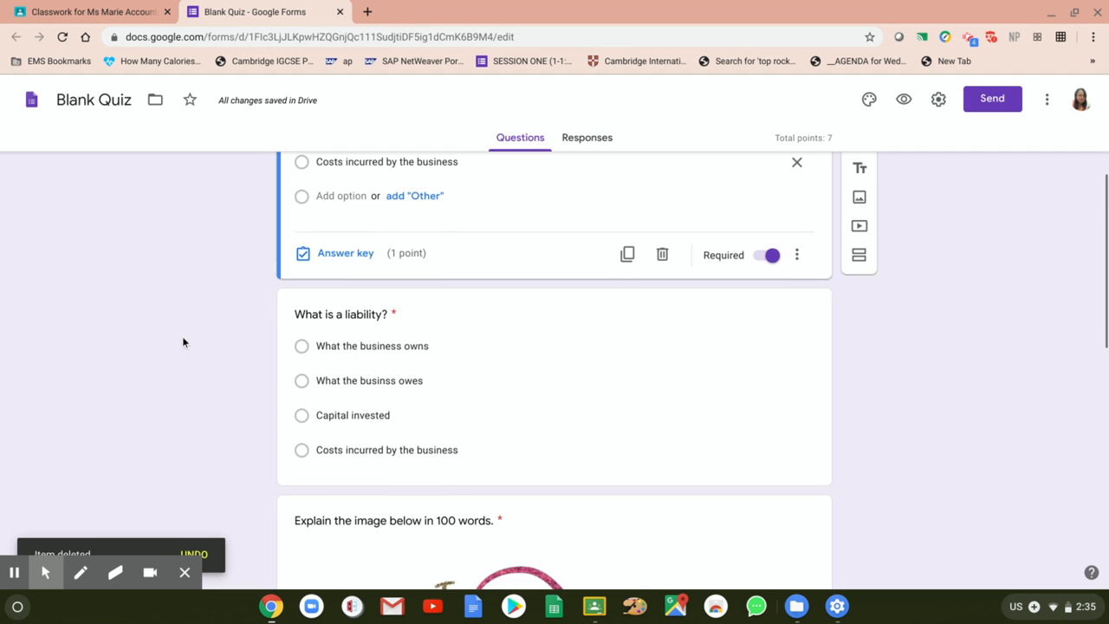
scroll(194, 351, down, 8)
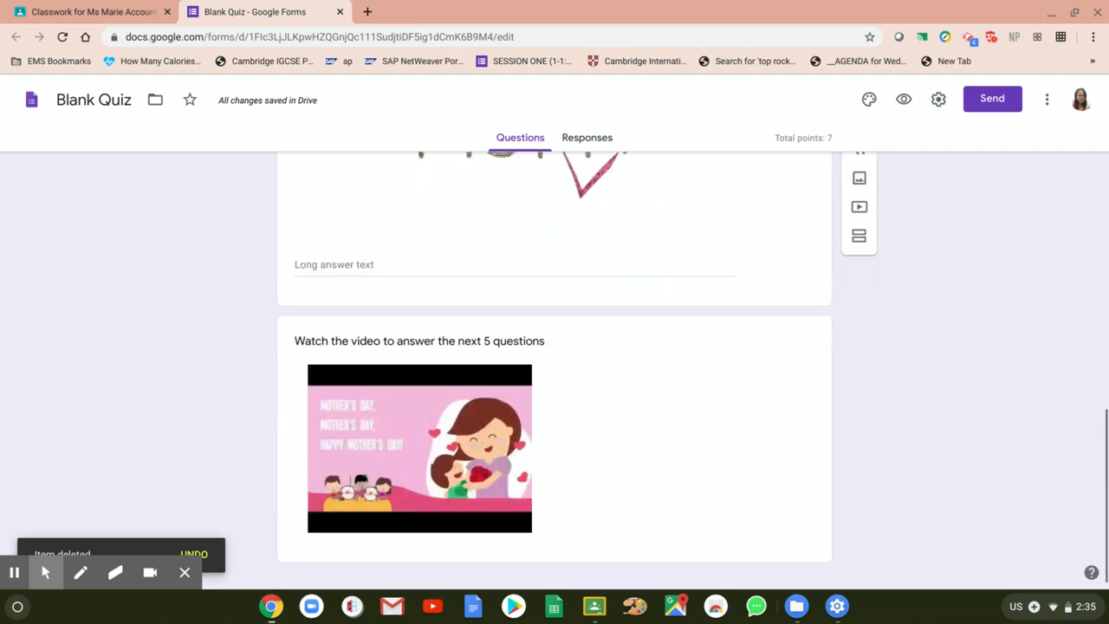
click(778, 457)
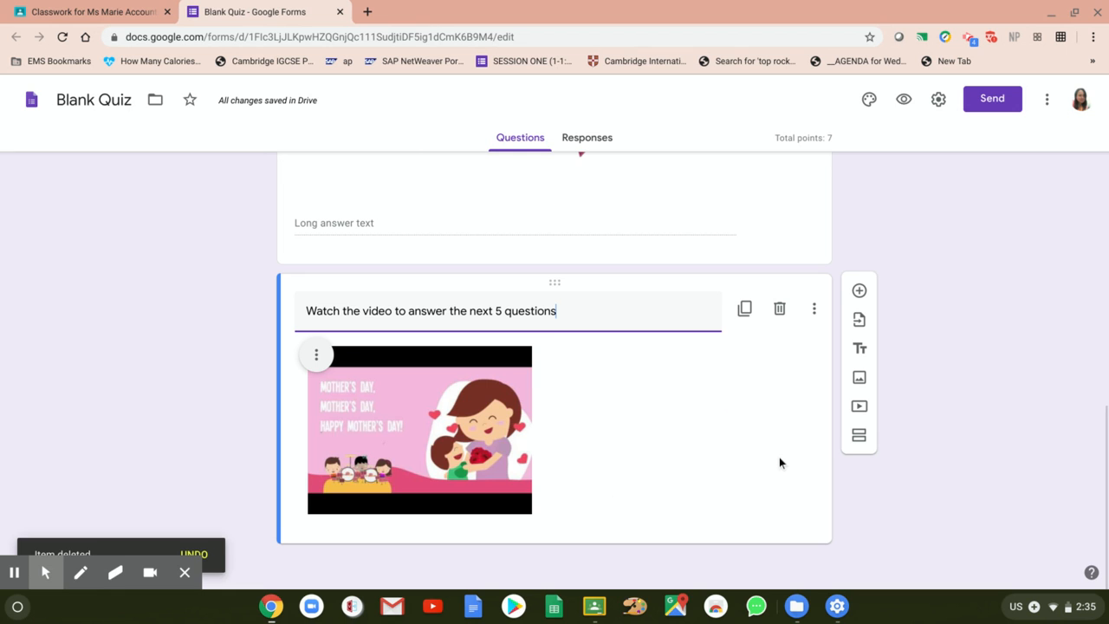
click(858, 292)
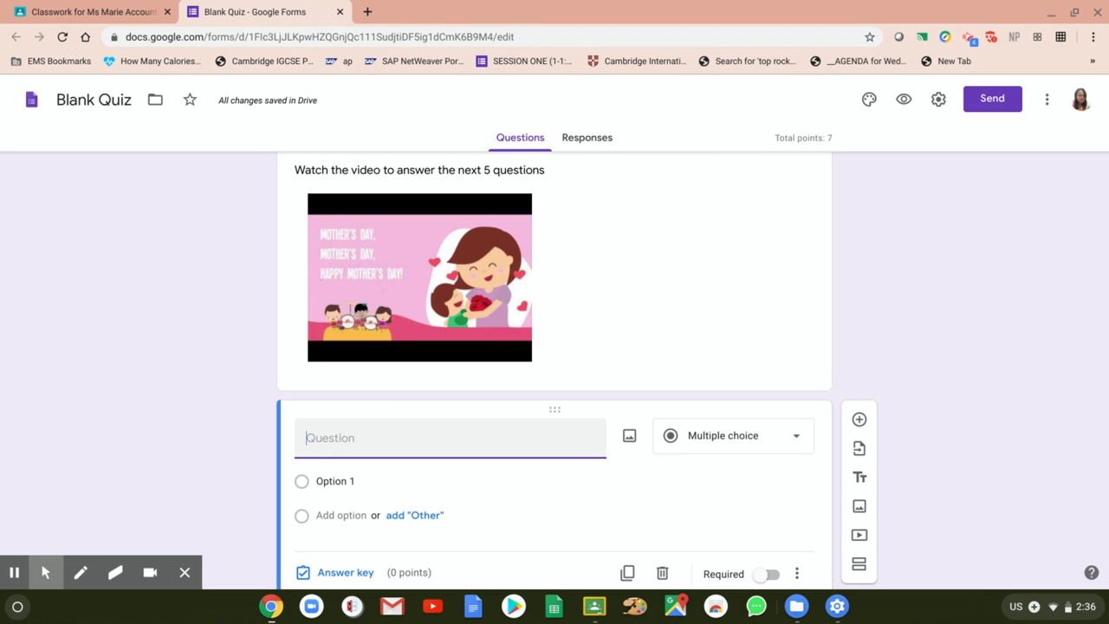
text(What can you abo)
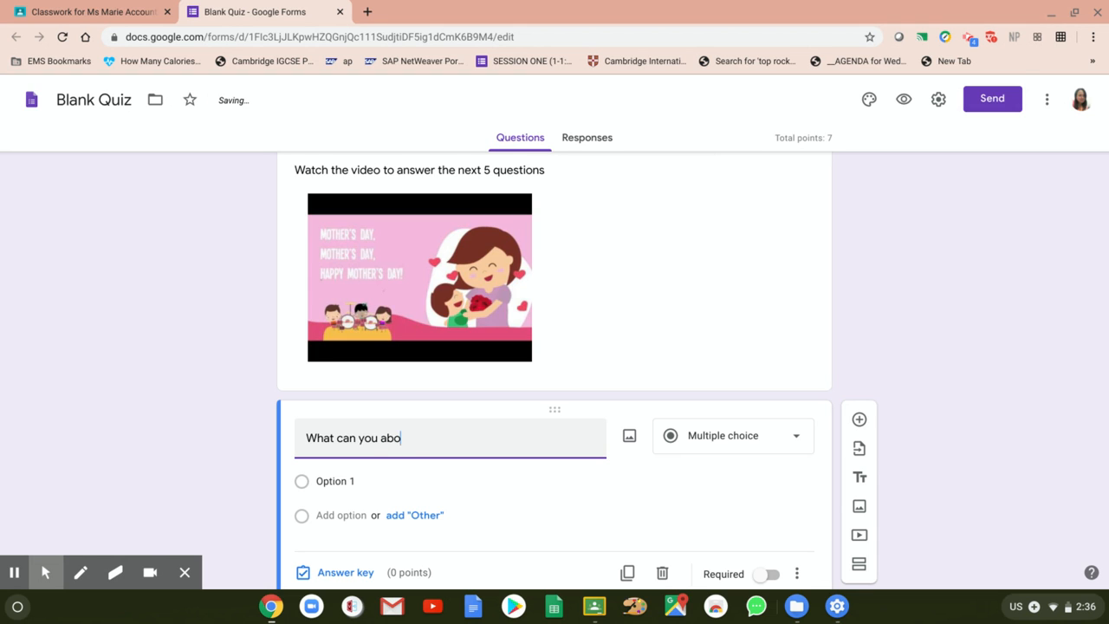
text(ut the video?)
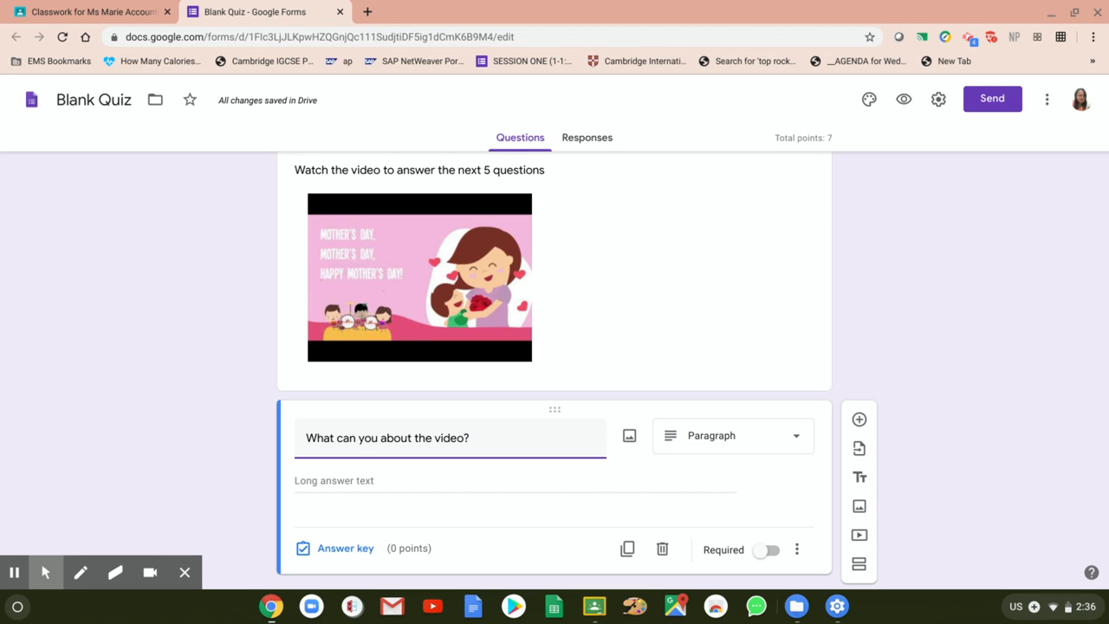
click(774, 446)
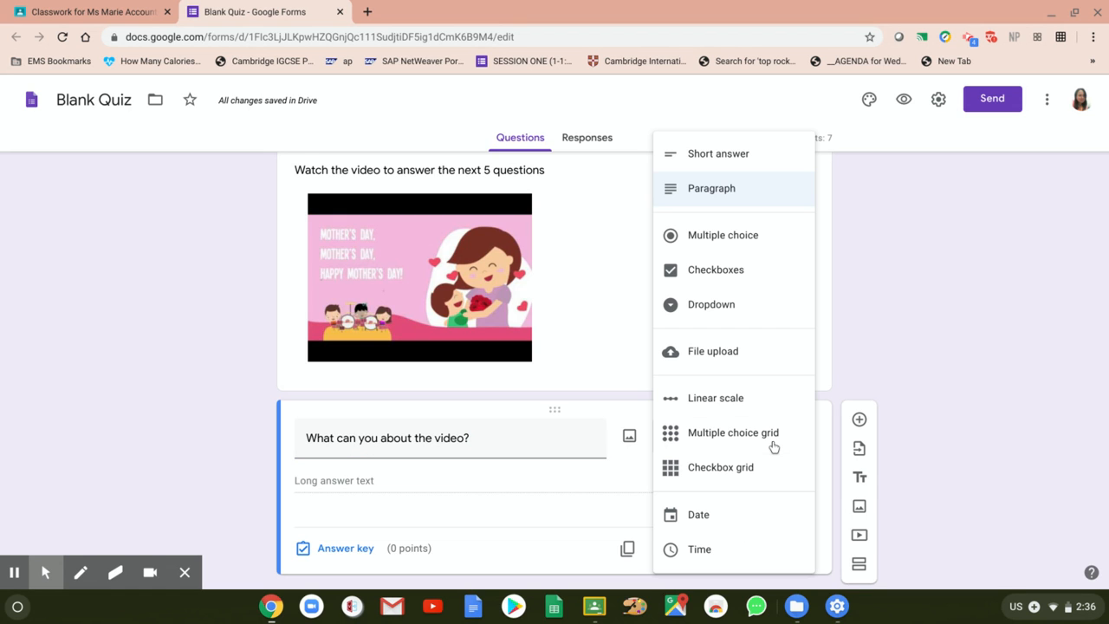
click(704, 158)
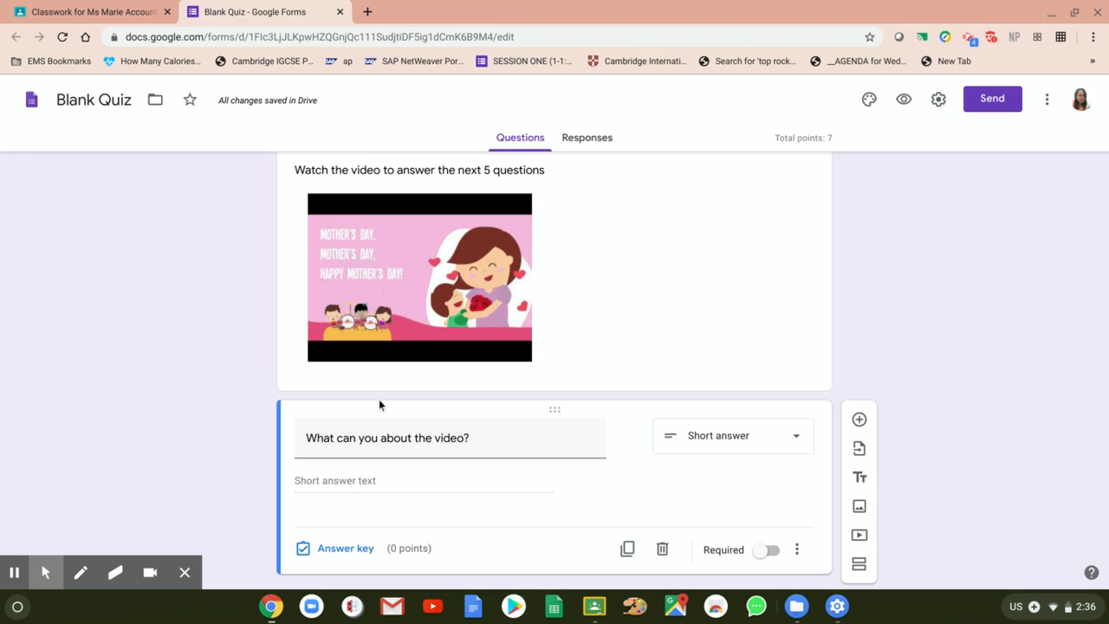
Step: Try to swap the order of the Mother's Day video and its short answer question
scroll(378, 398, up, 1)
scroll(447, 507, down, 1)
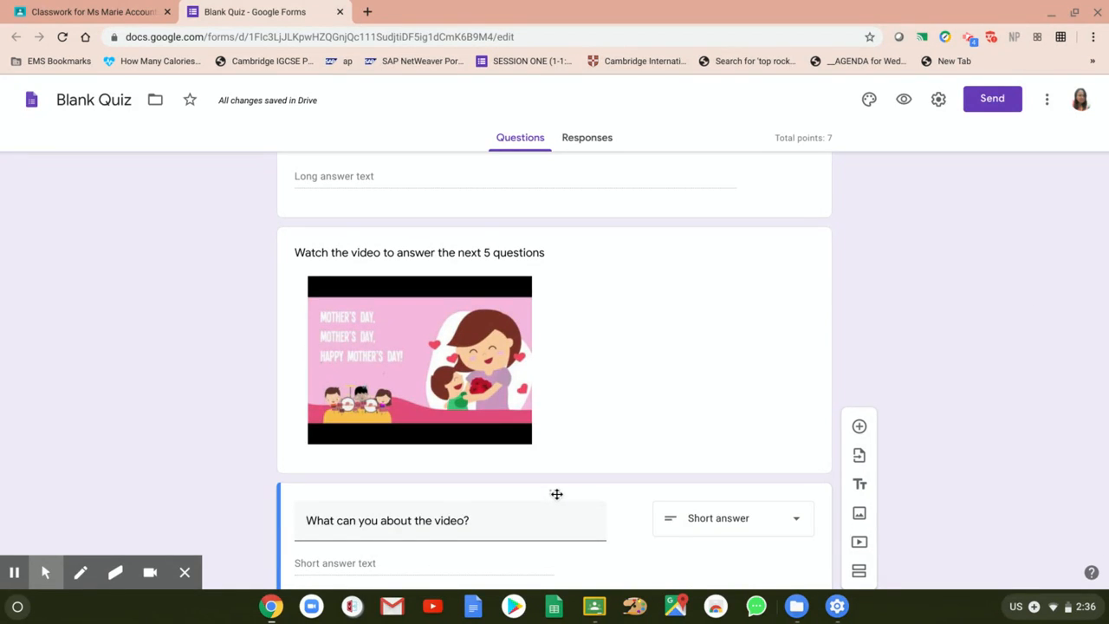
drag(554, 495, 551, 414)
drag(552, 495, 563, 295)
drag(557, 232, 550, 397)
drag(551, 237, 555, 382)
scroll(555, 236, down, 1)
scroll(1002, 438, up, 1)
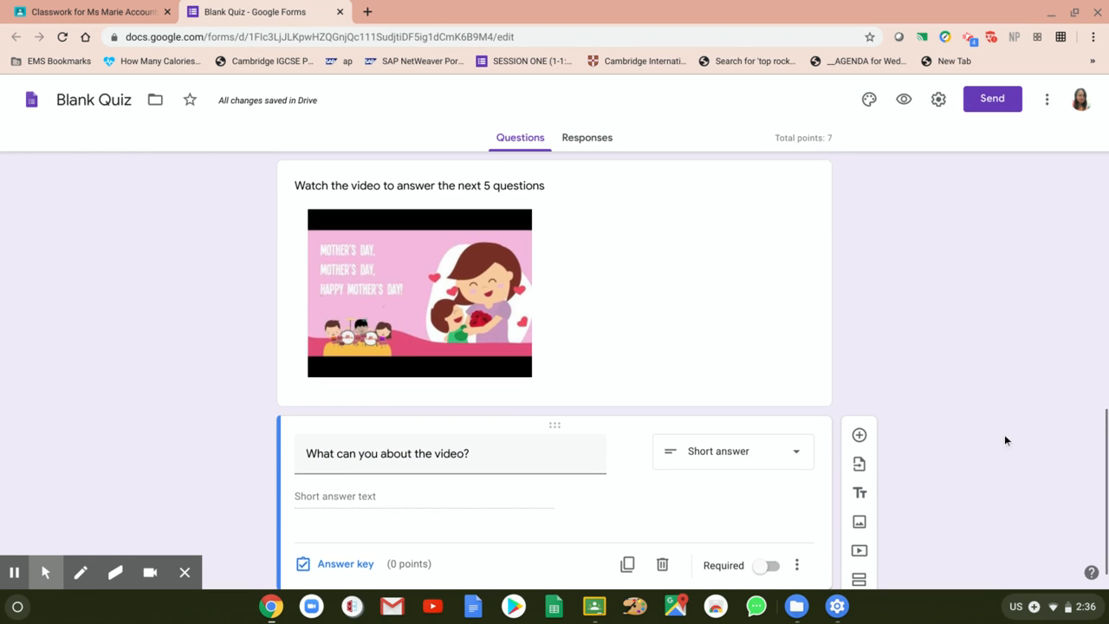
drag(551, 195, 555, 443)
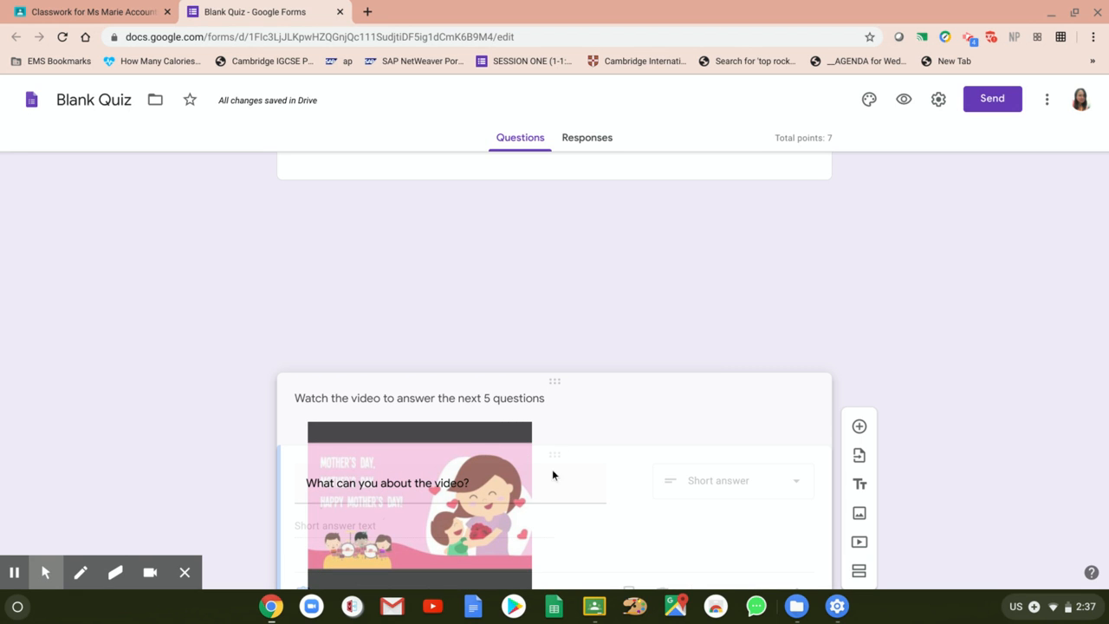
drag(561, 549, 563, 560)
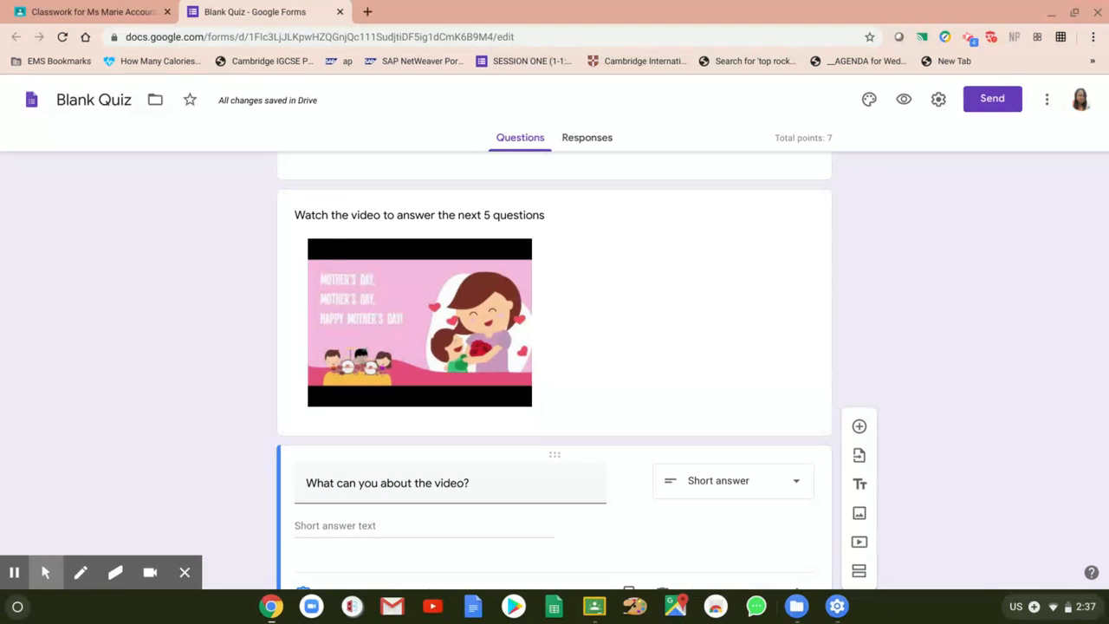
right_click(558, 211)
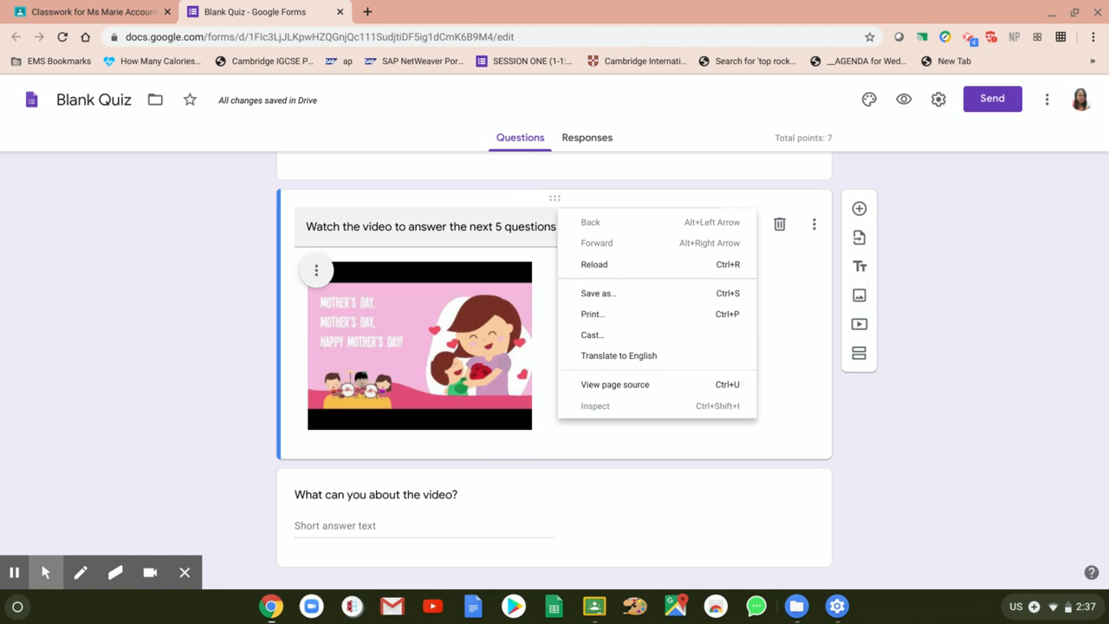
click(552, 200)
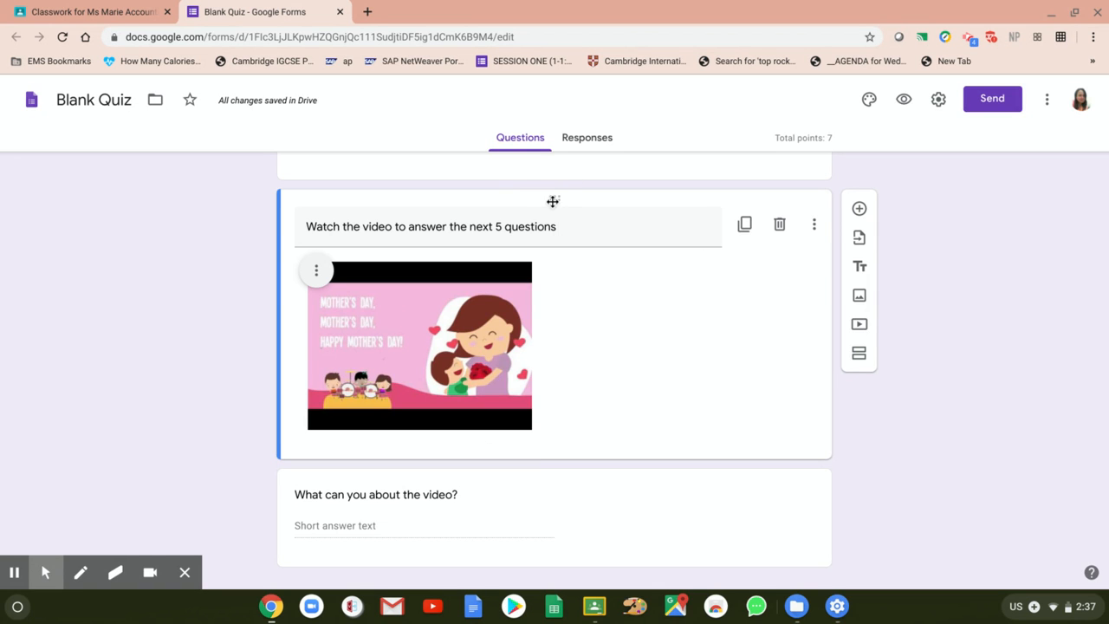
drag(554, 200, 555, 306)
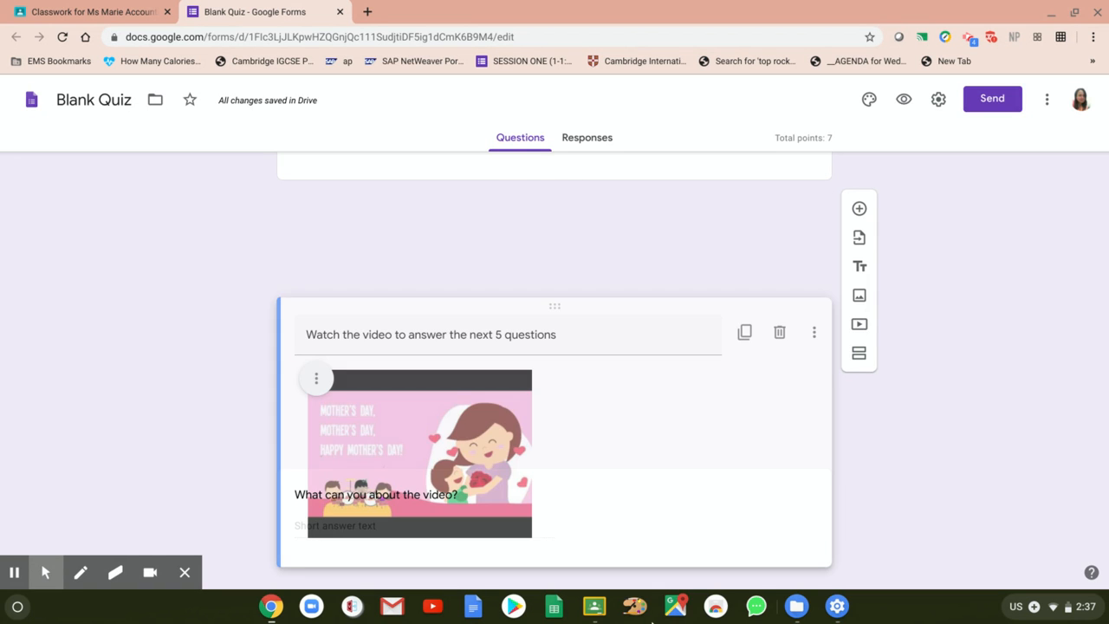
drag(676, 622, 673, 622)
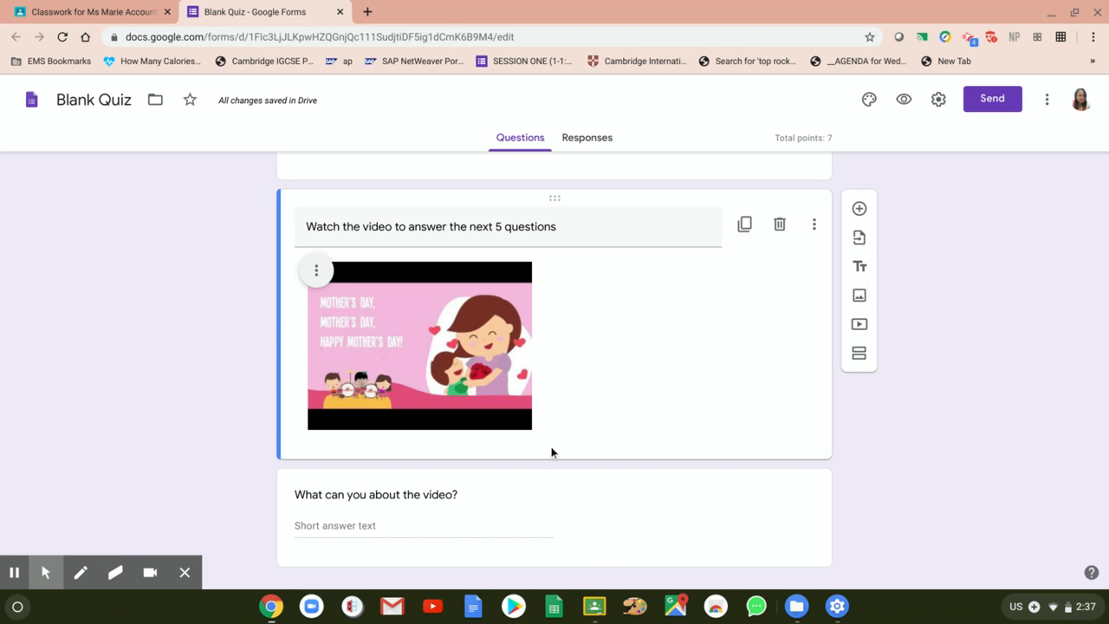
Step: Move the short answer question above the Mother's Day video, and move the video back above the question
drag(552, 483, 559, 356)
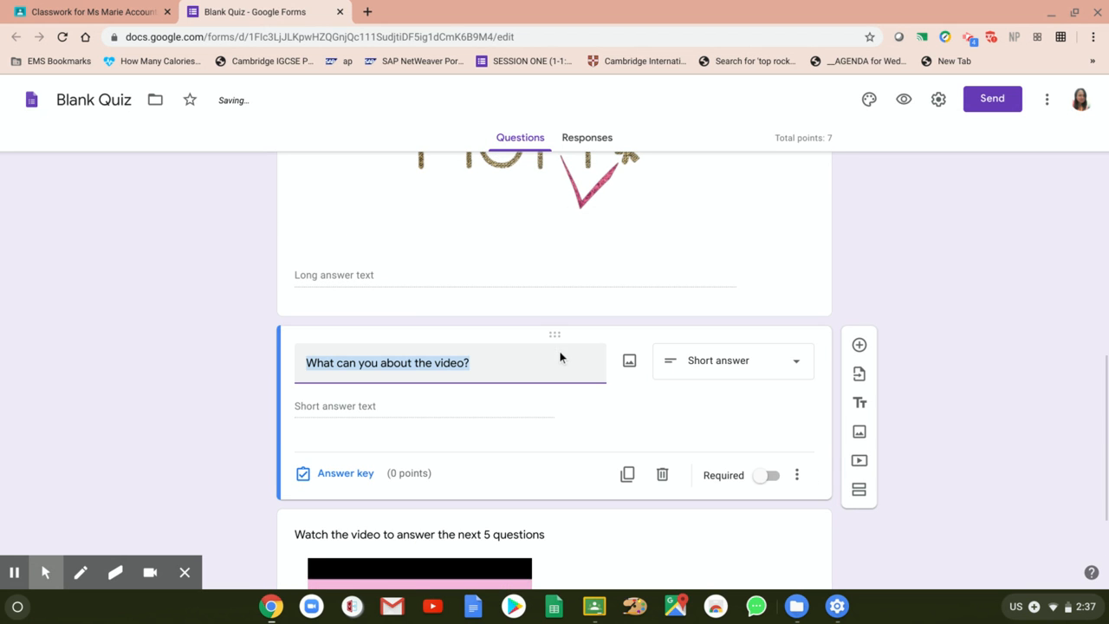
scroll(1032, 313, down, 2)
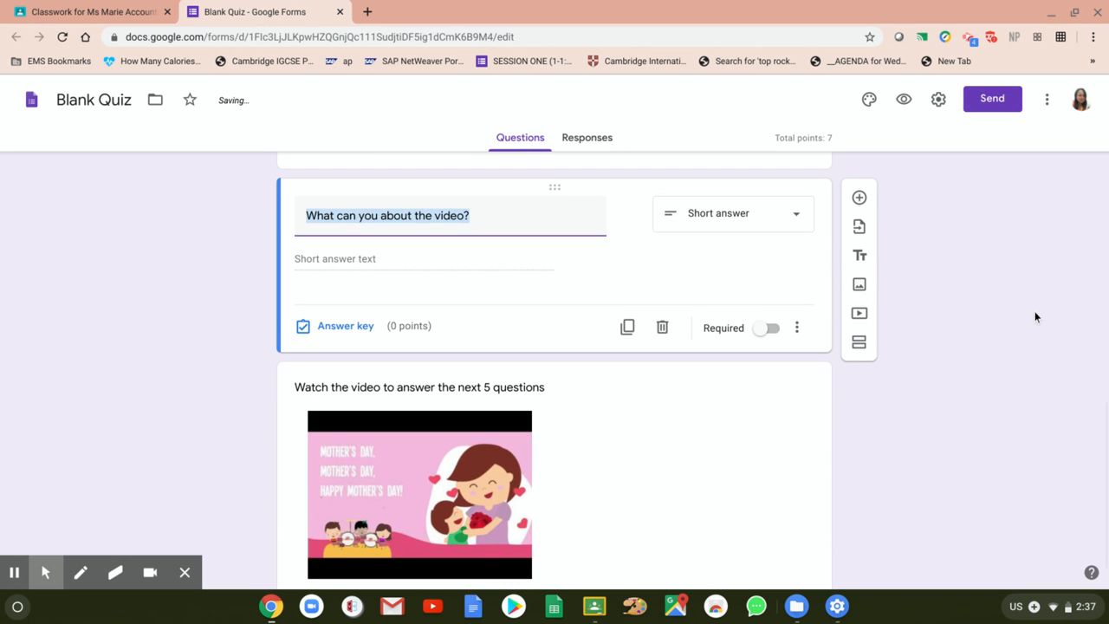
click(938, 428)
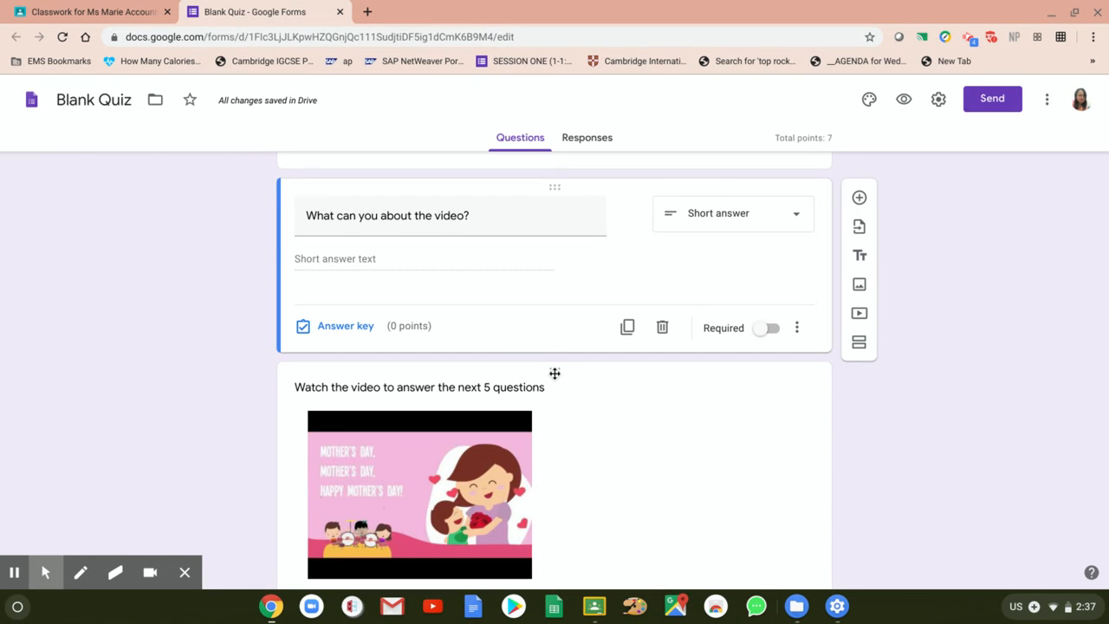
drag(555, 373, 546, 139)
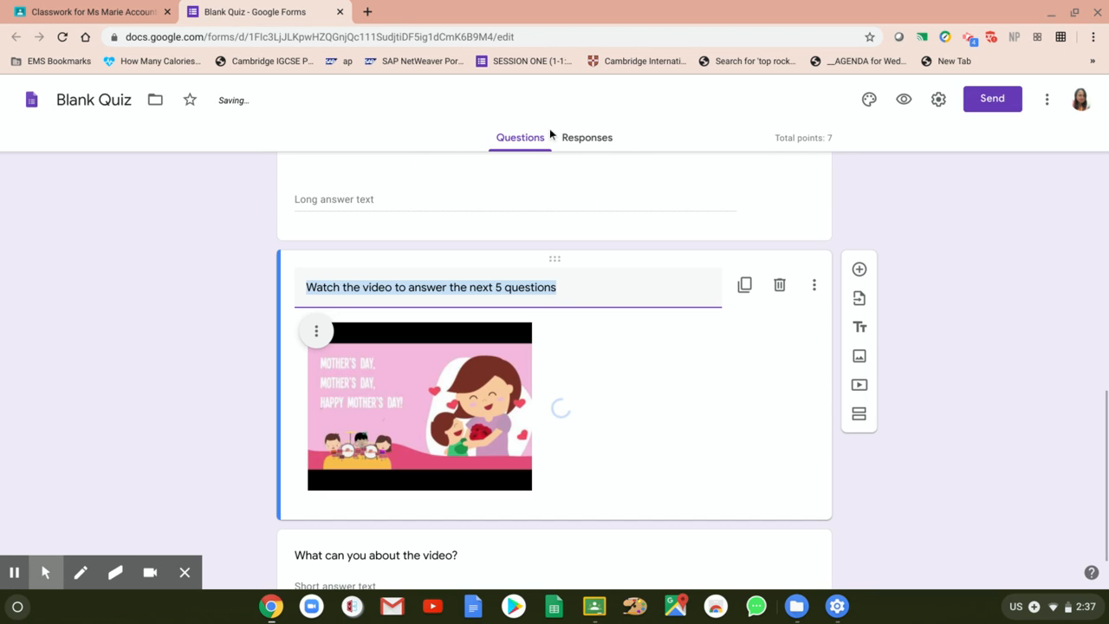
click(199, 310)
scroll(199, 310, down, 1)
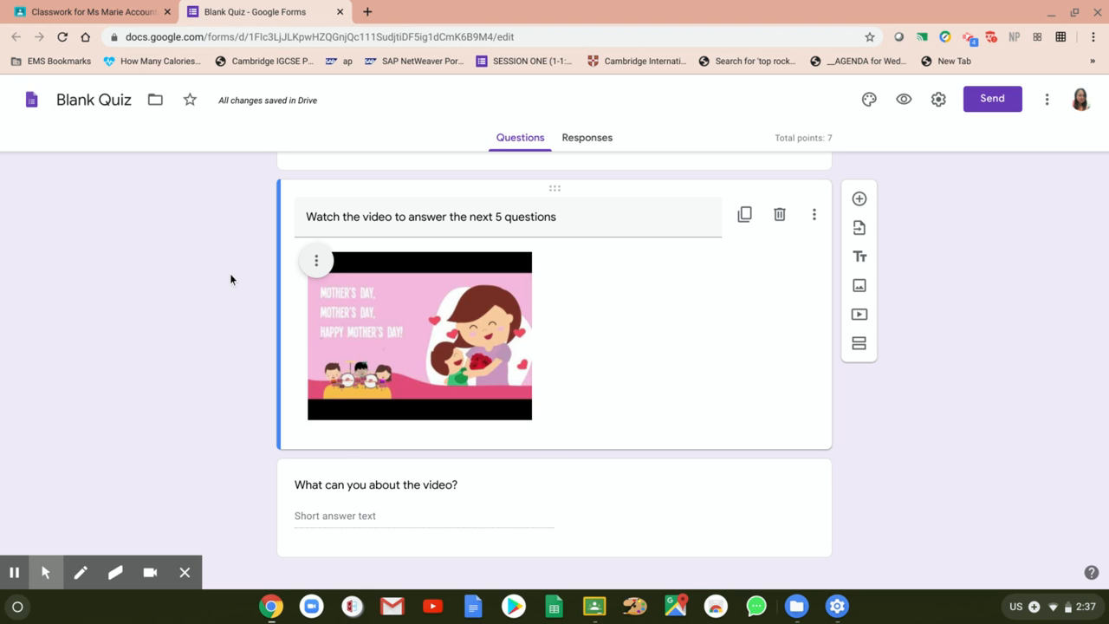
scroll(959, 419, up, 3)
scroll(966, 377, down, 1)
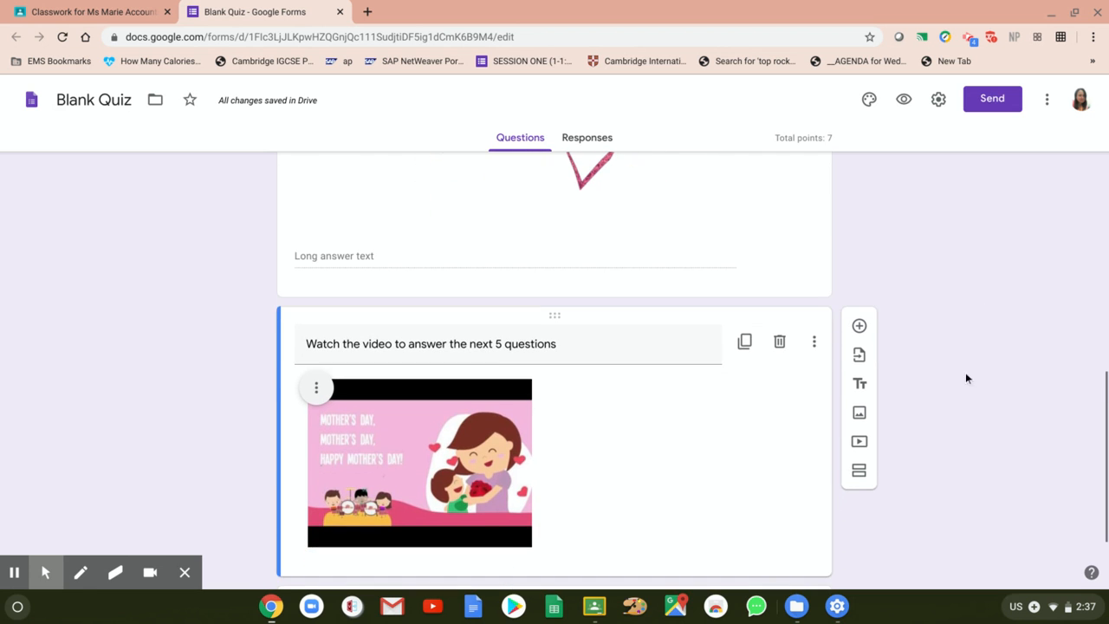
scroll(967, 364, down, 1)
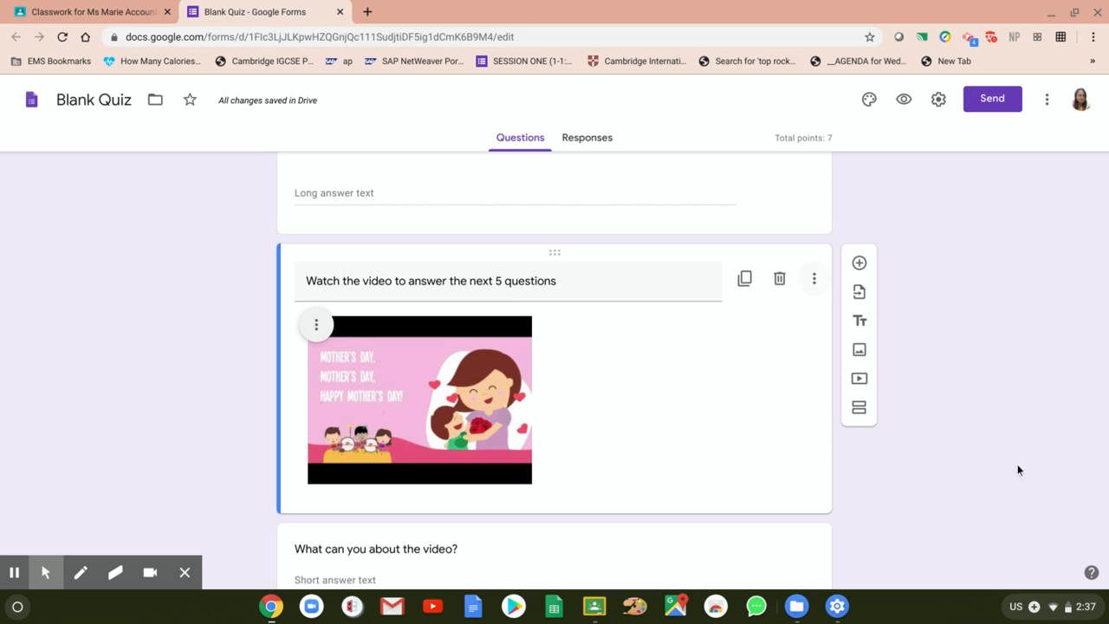
scroll(1019, 468, down, 1)
scroll(1024, 338, up, 1)
scroll(1027, 374, down, 1)
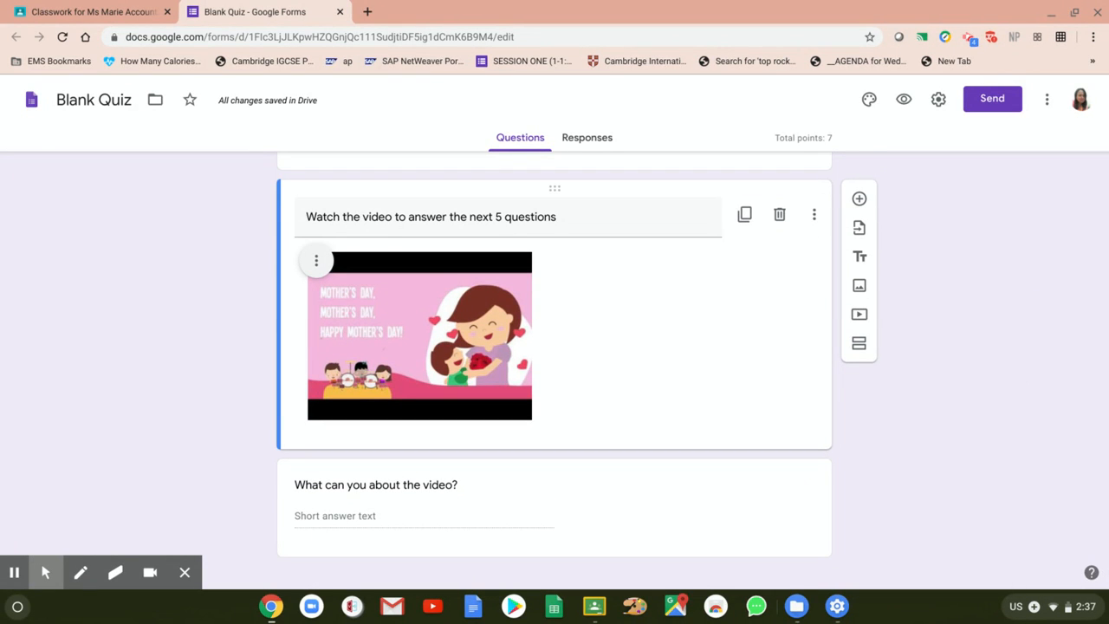
Step: Make the short answer question about the video required and set its answer key value to 4 points
click(393, 503)
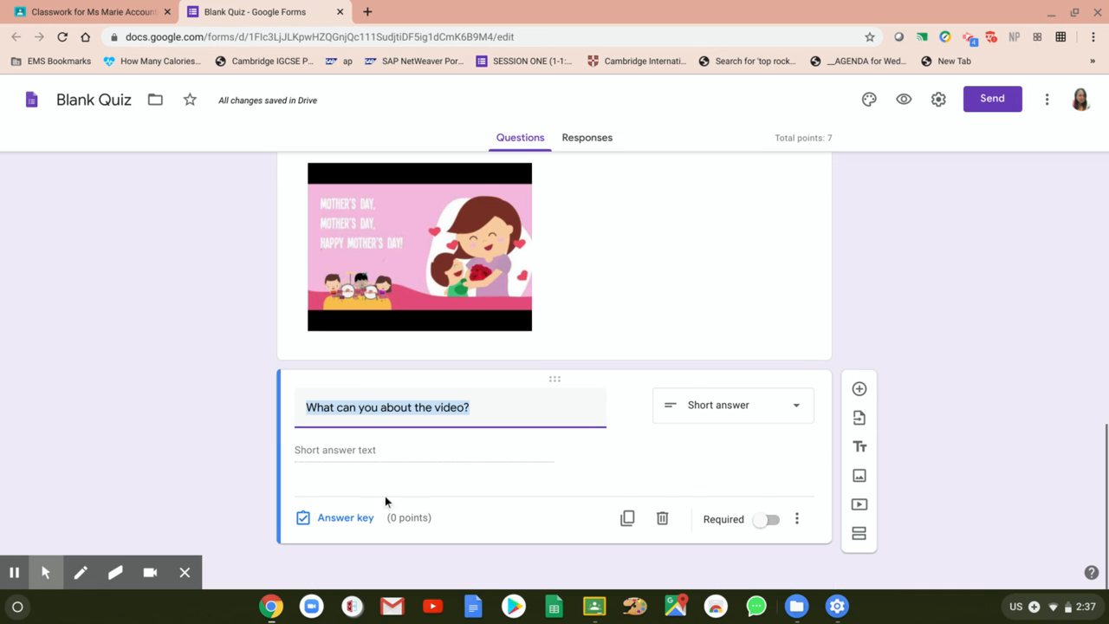
click(777, 519)
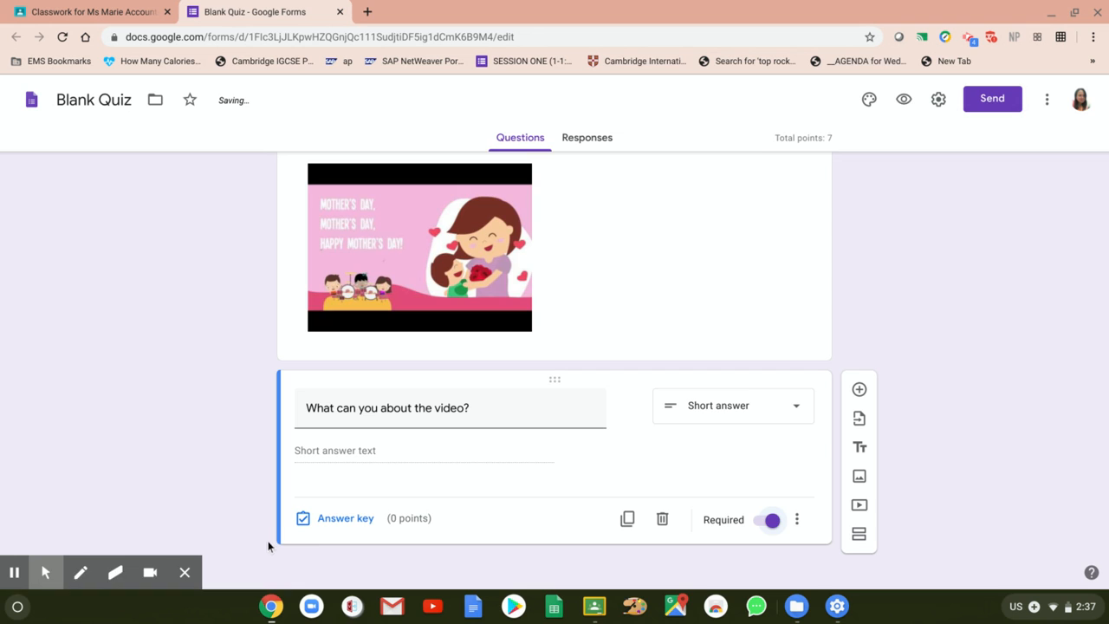
click(345, 518)
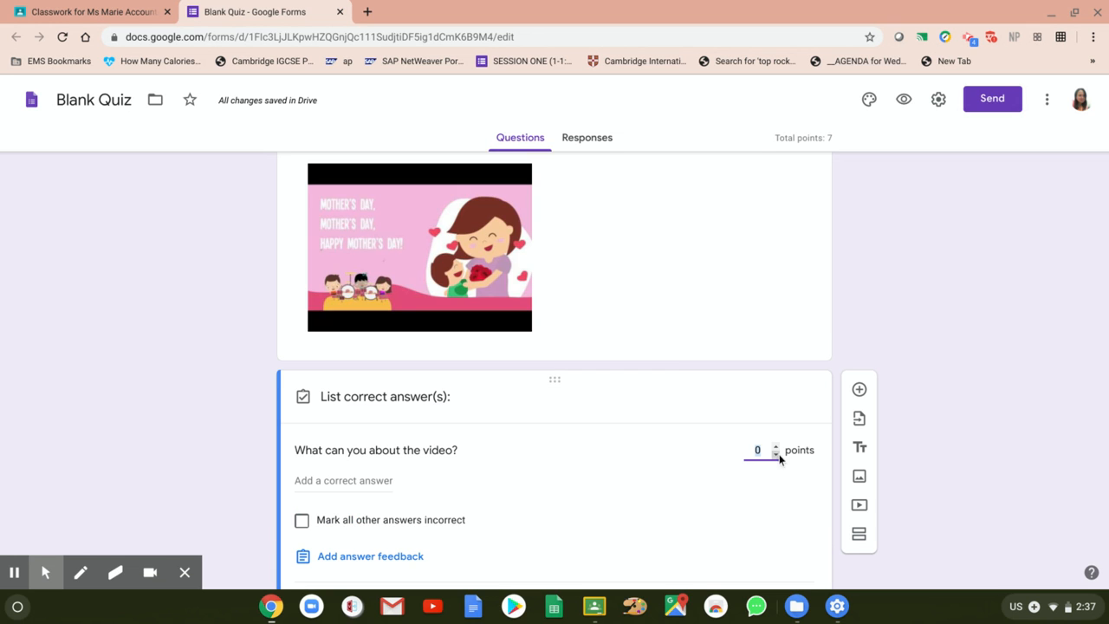
click(775, 446)
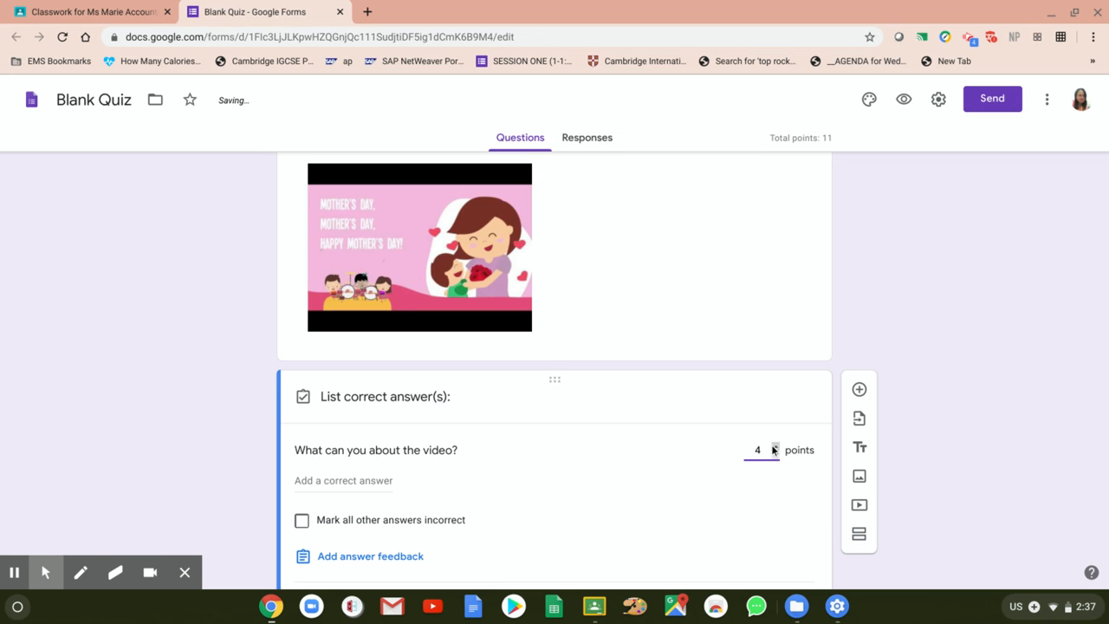
click(683, 514)
scroll(682, 514, down, 1)
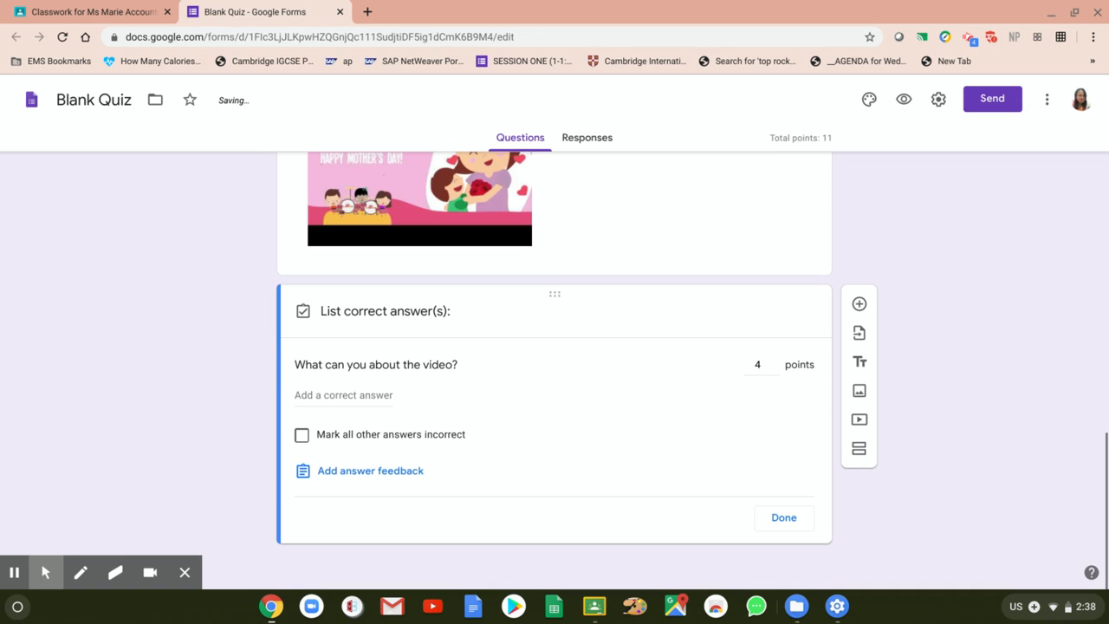
click(784, 518)
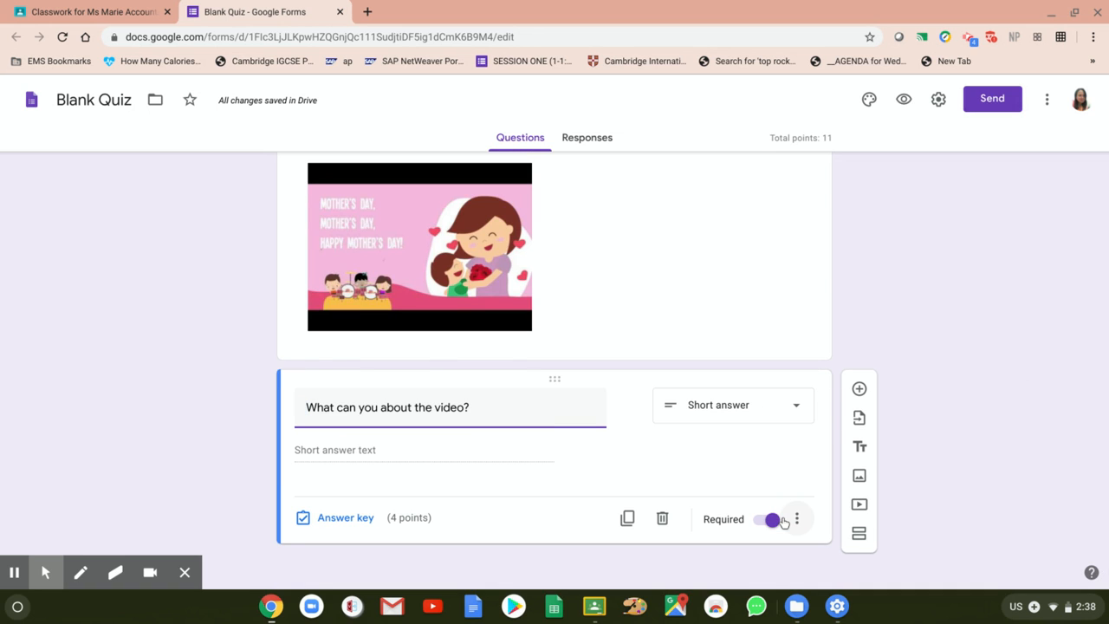
scroll(84, 384, up, 1)
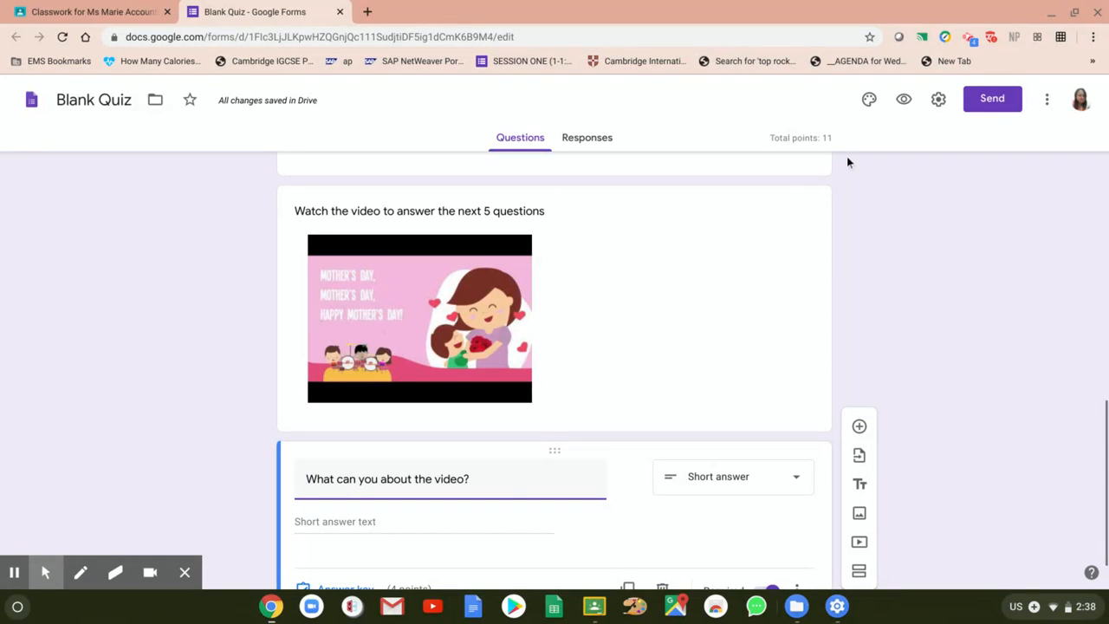
scroll(160, 356, down, 1)
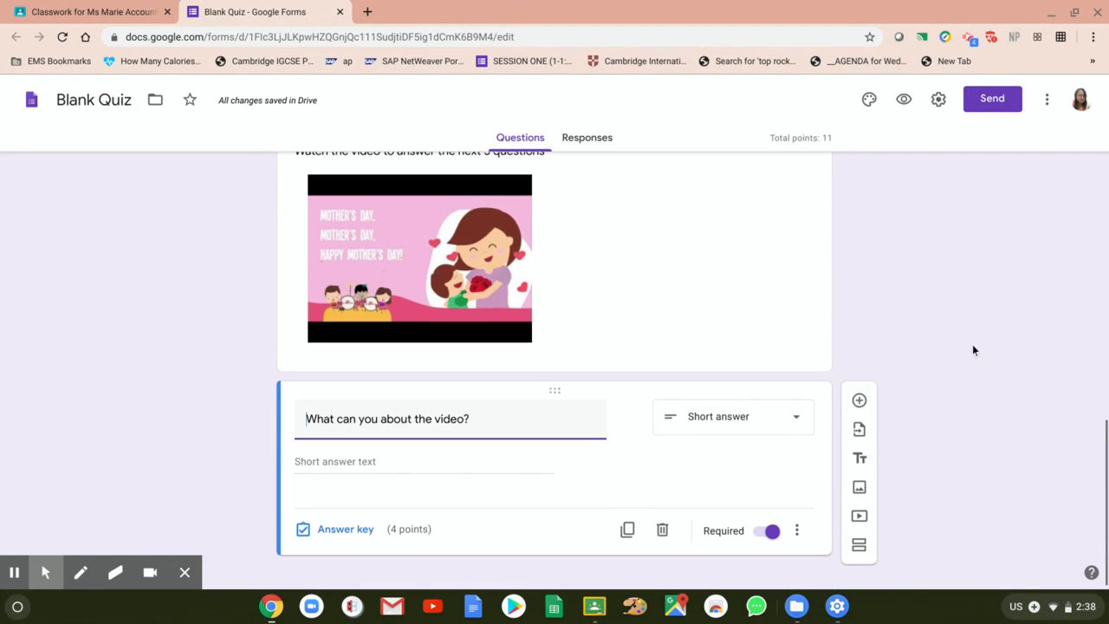
Step: Look over the quiz's responses page and its additional response options, and return to the questions
scroll(184, 304, up, 20)
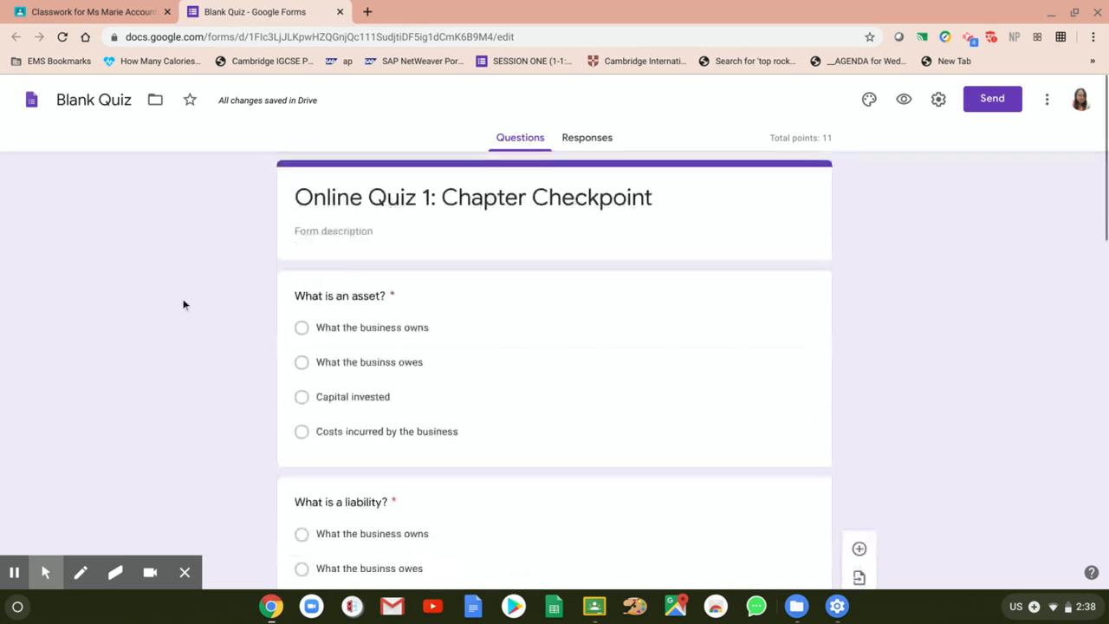
scroll(183, 304, down, 1)
scroll(960, 497, up, 2)
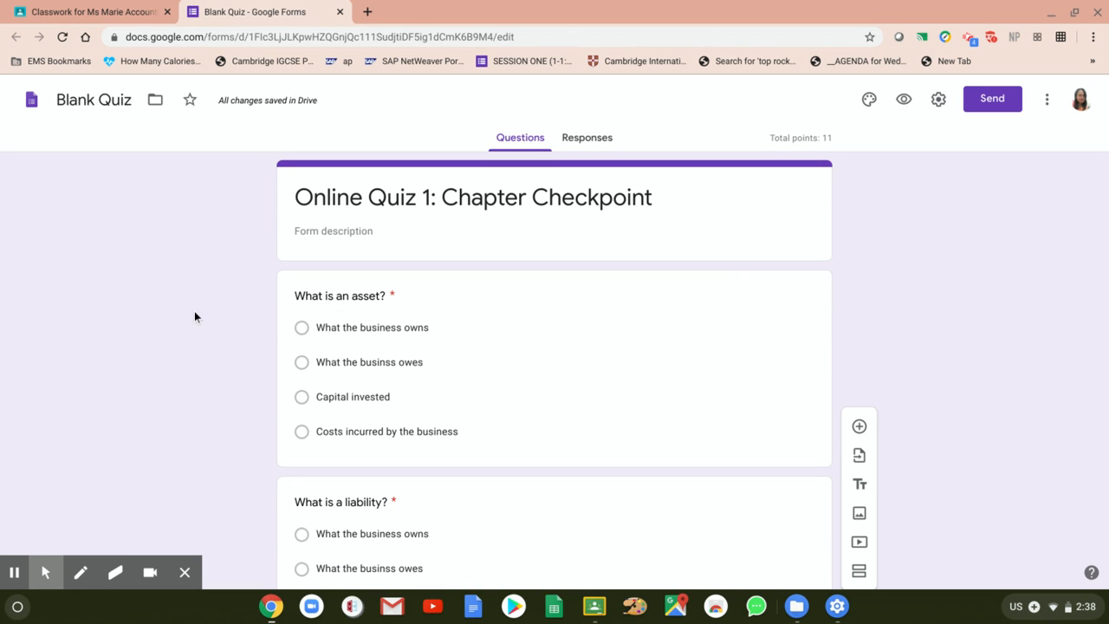
click(607, 141)
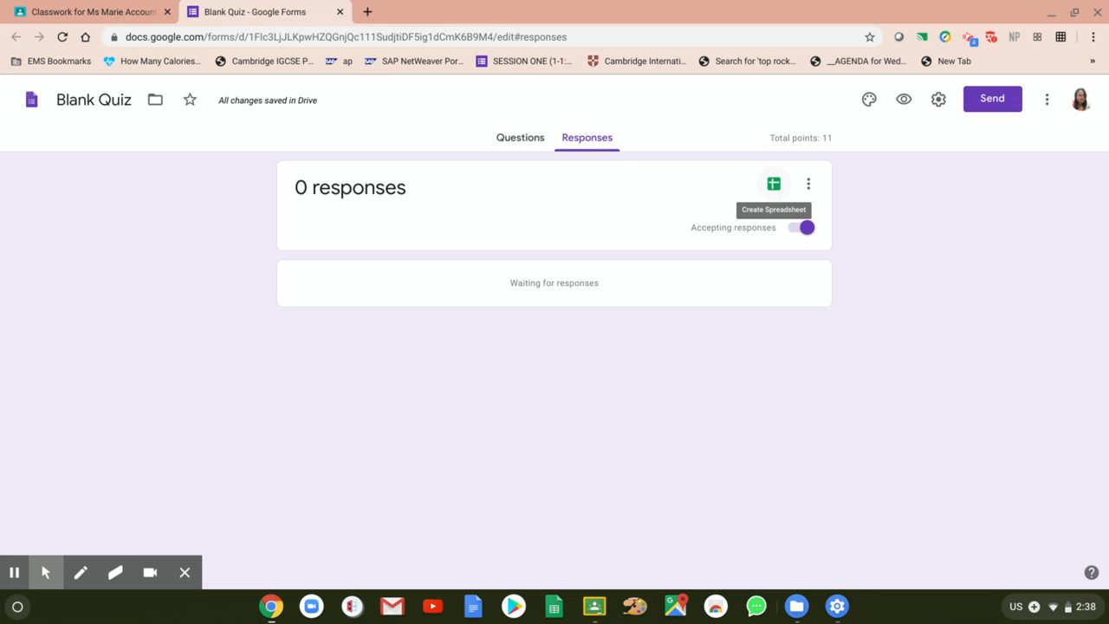
click(808, 186)
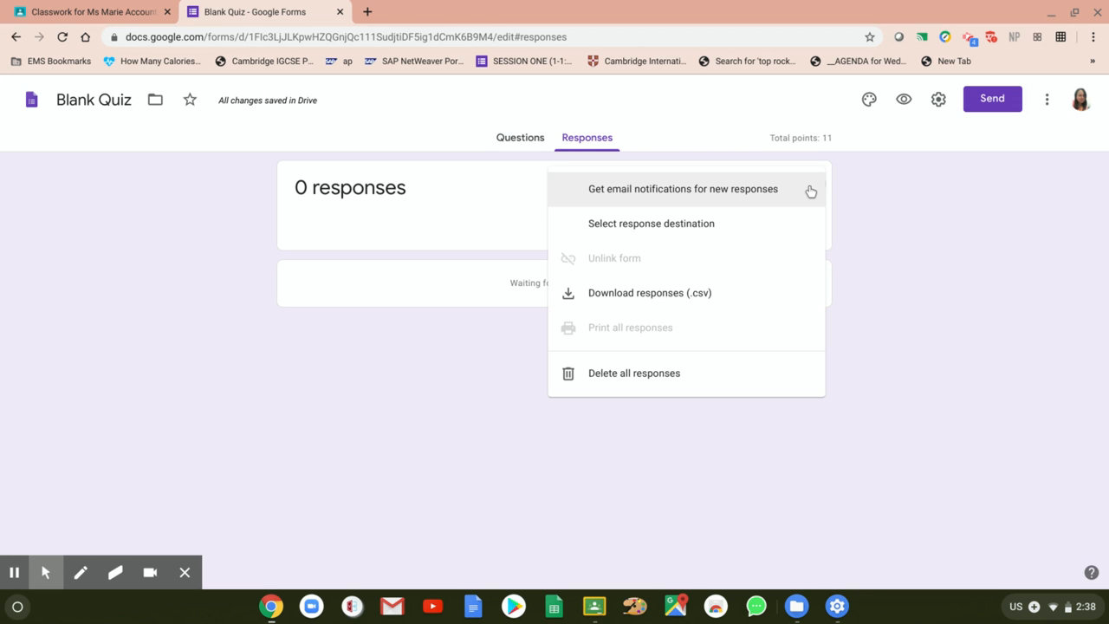
click(983, 258)
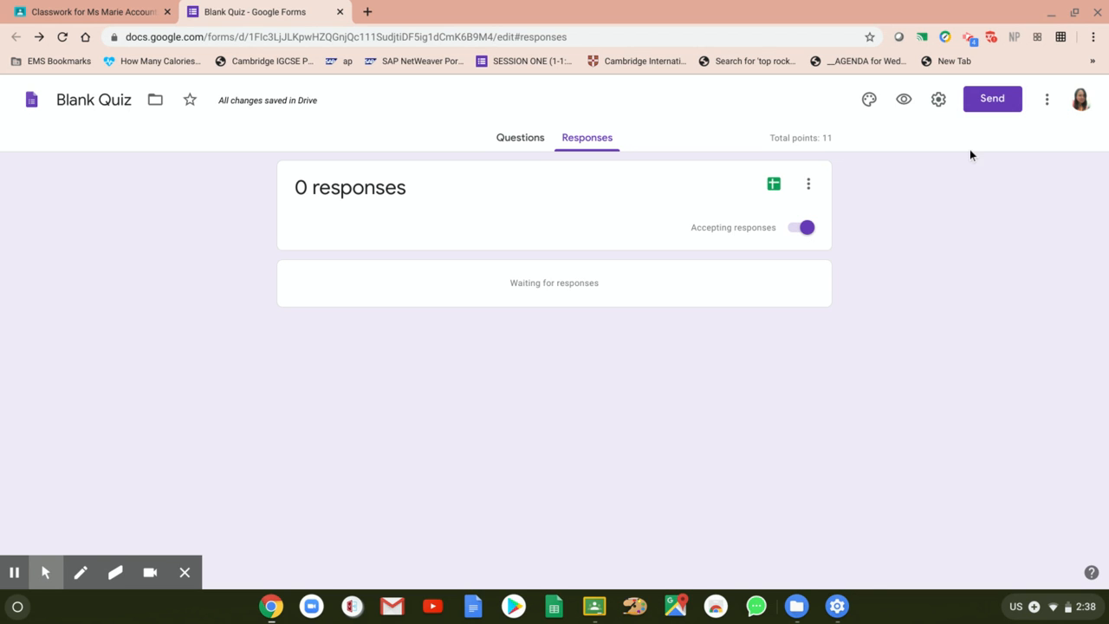
click(512, 139)
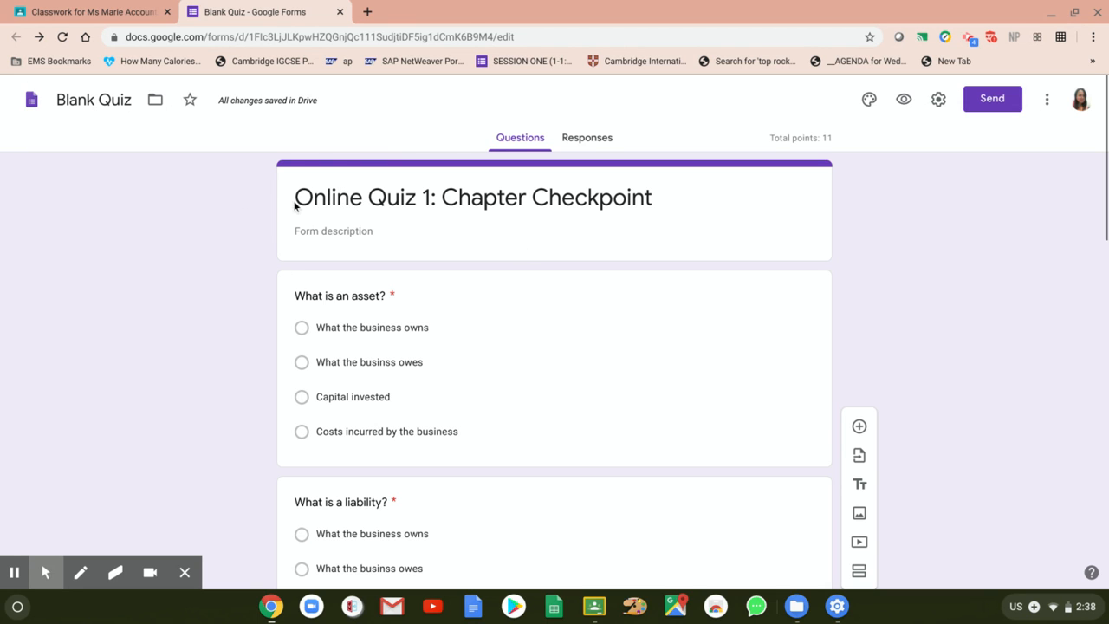
Step: Add the chapter number to the form title so that it reads "Online Quiz 1: Chapter 1 Checkpoint"
triple_click(532, 196)
click(533, 196)
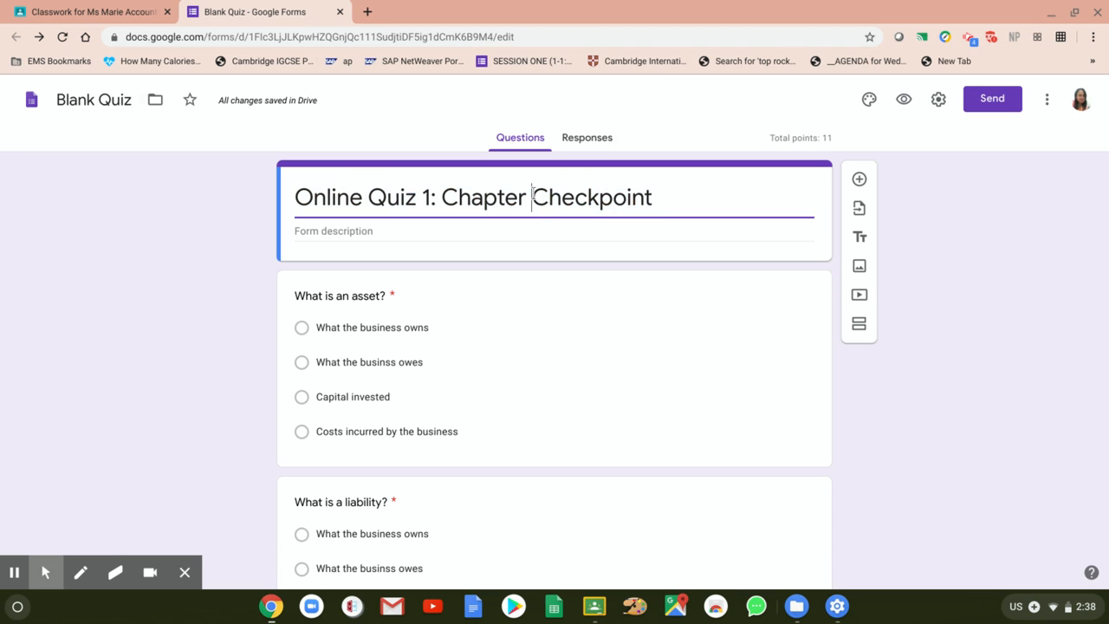
text(1)
click(575, 288)
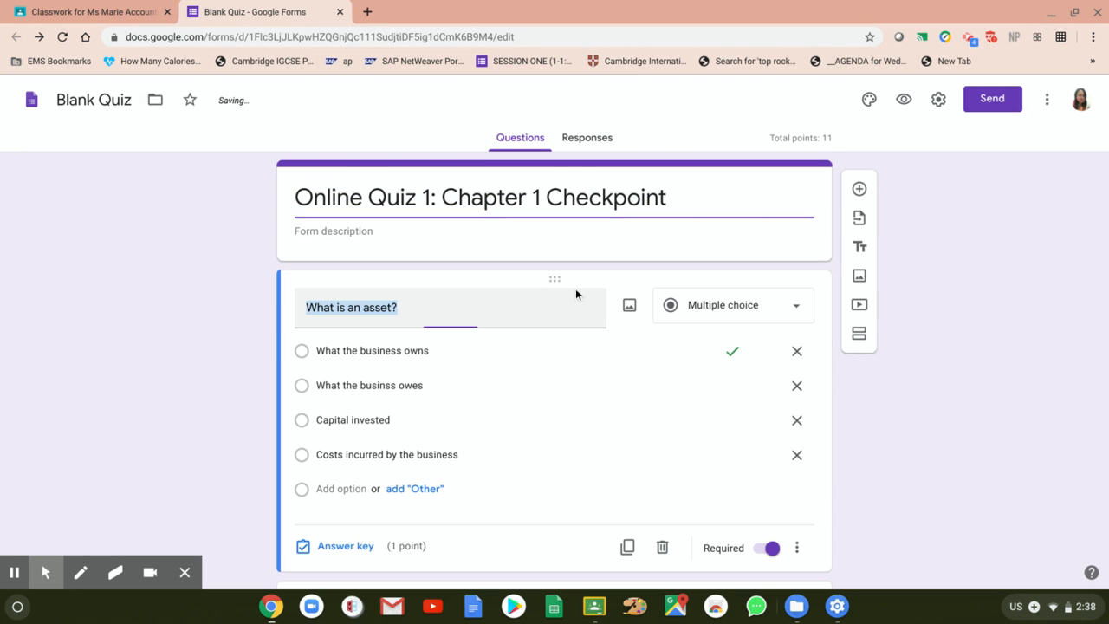
Step: Rename the form file from "Blank Quiz" to "Online Quiz 1: Chapter 1 Checkpoint"
click(471, 201)
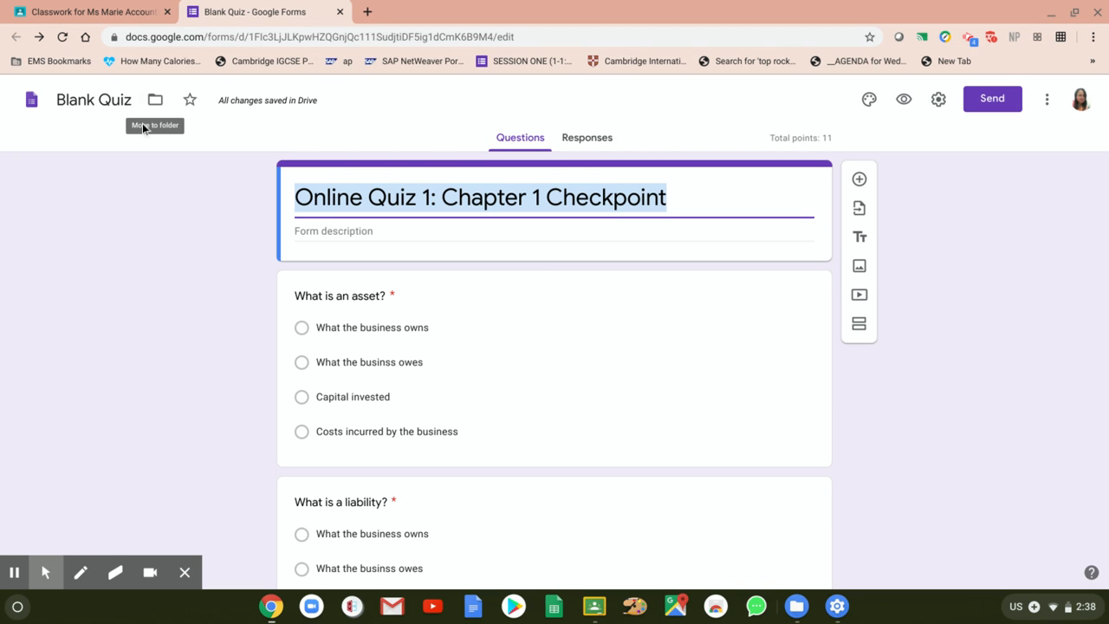
click(97, 102)
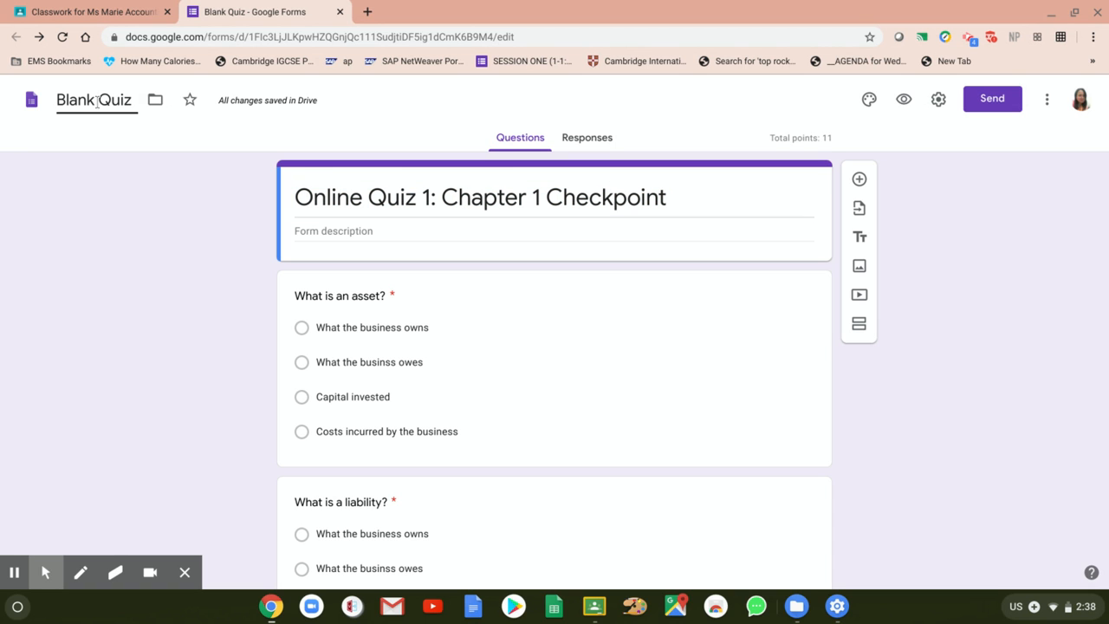
click(95, 100)
key(Right)
key(Right)
key(Right)
key(Right)
key(Right)
key(BackSpace)
key(BackSpace)
key(BackSpace)
key(BackSpace)
key(BackSpace)
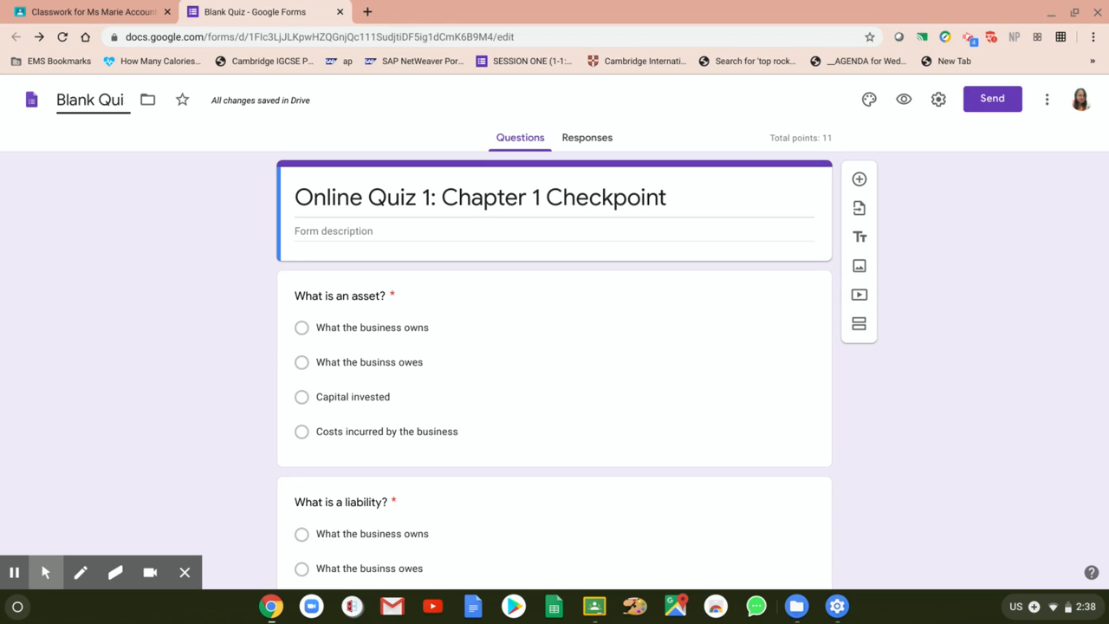
key(BackSpace)
key(BackSpace)
key(BackSpace)
key(BackSpace)
key(BackSpace)
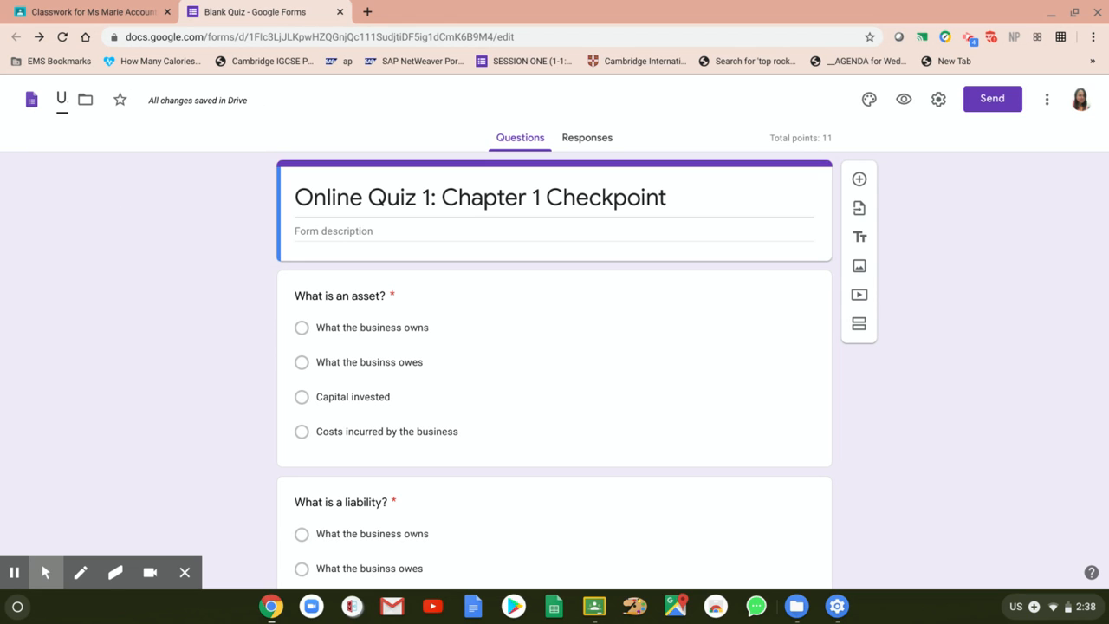
text(Online Quiz)
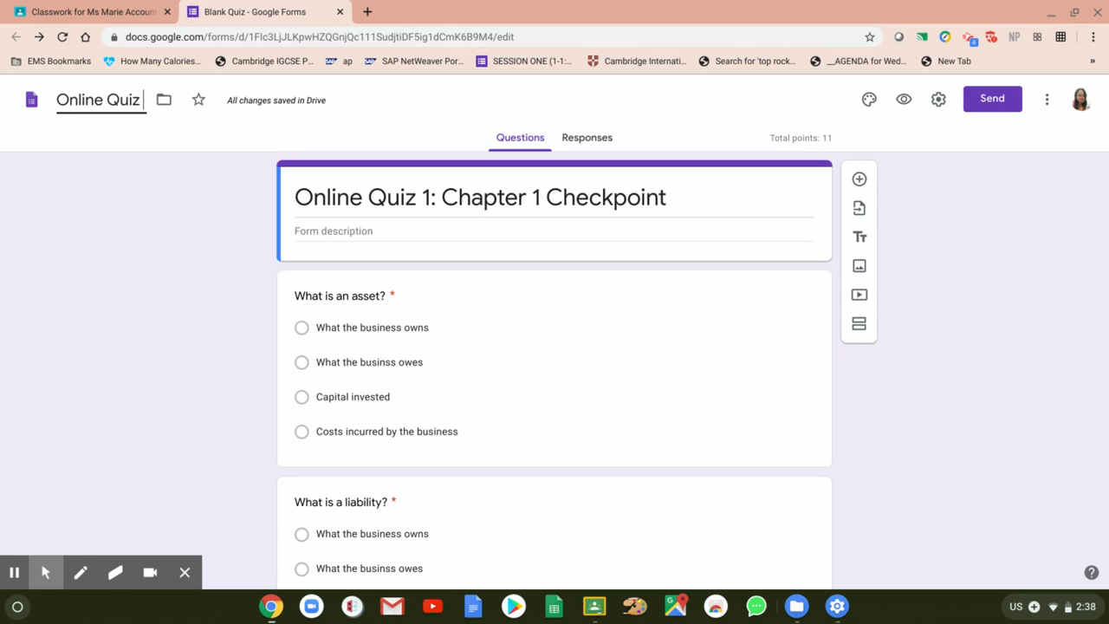
text( 1: Cha)
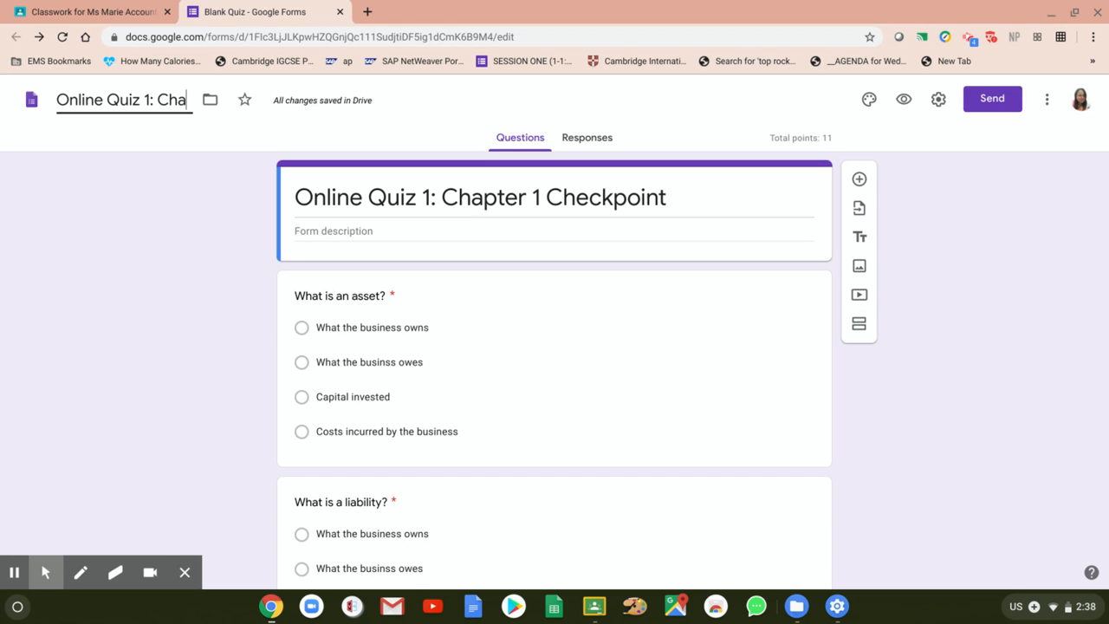
text(pter 1 Check)
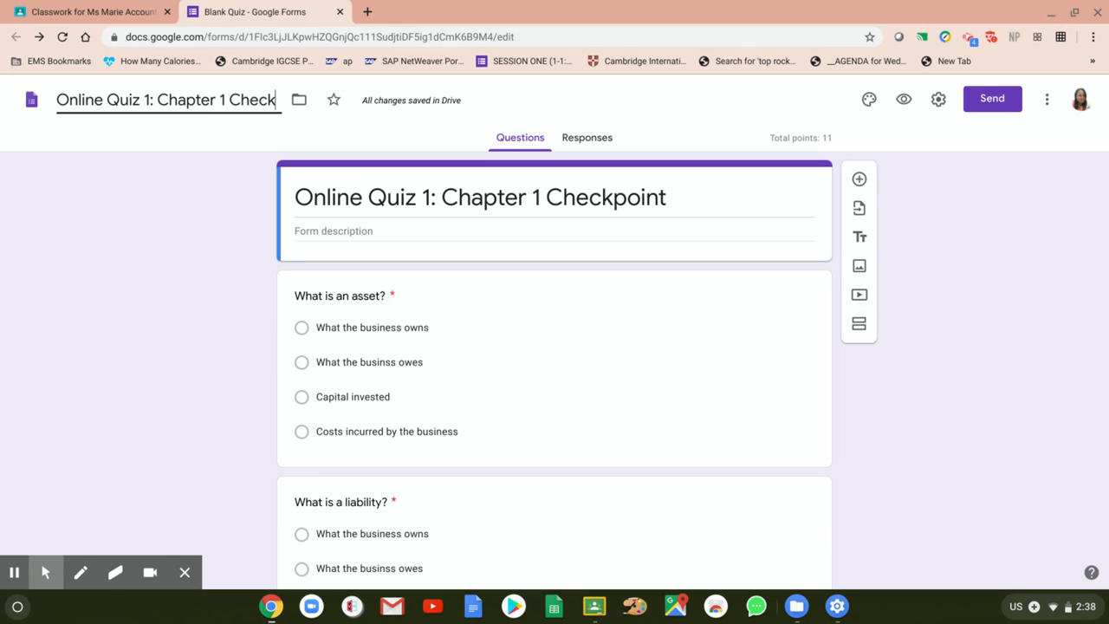
text(point)
click(78, 220)
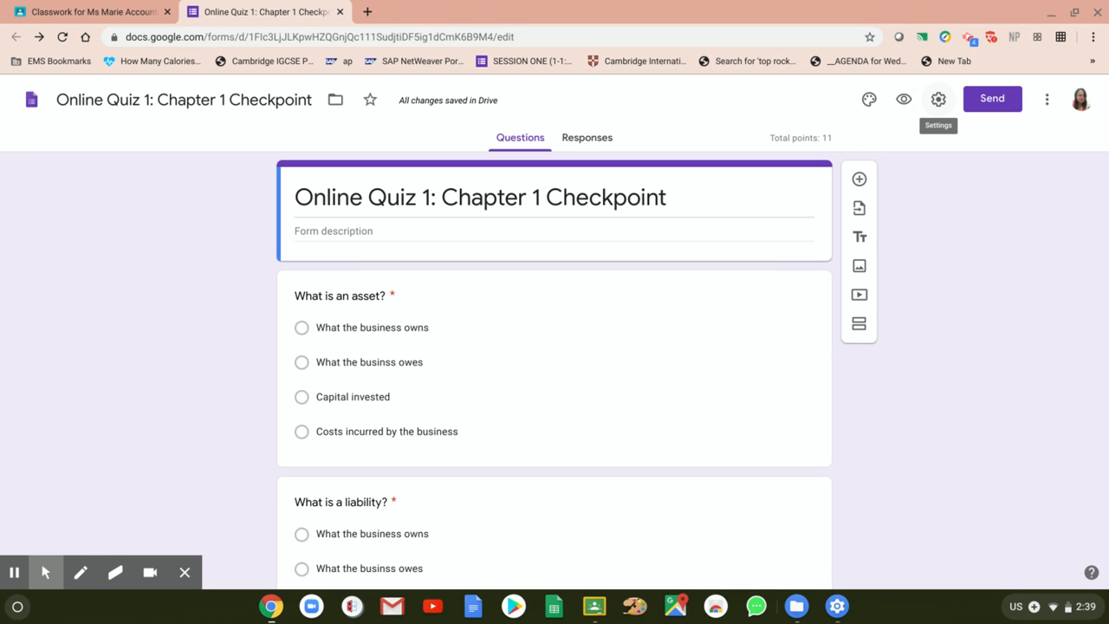
Step: Open the form settings and switch "See summary charts and text responses" and "Edit after submit" on and back off
click(938, 98)
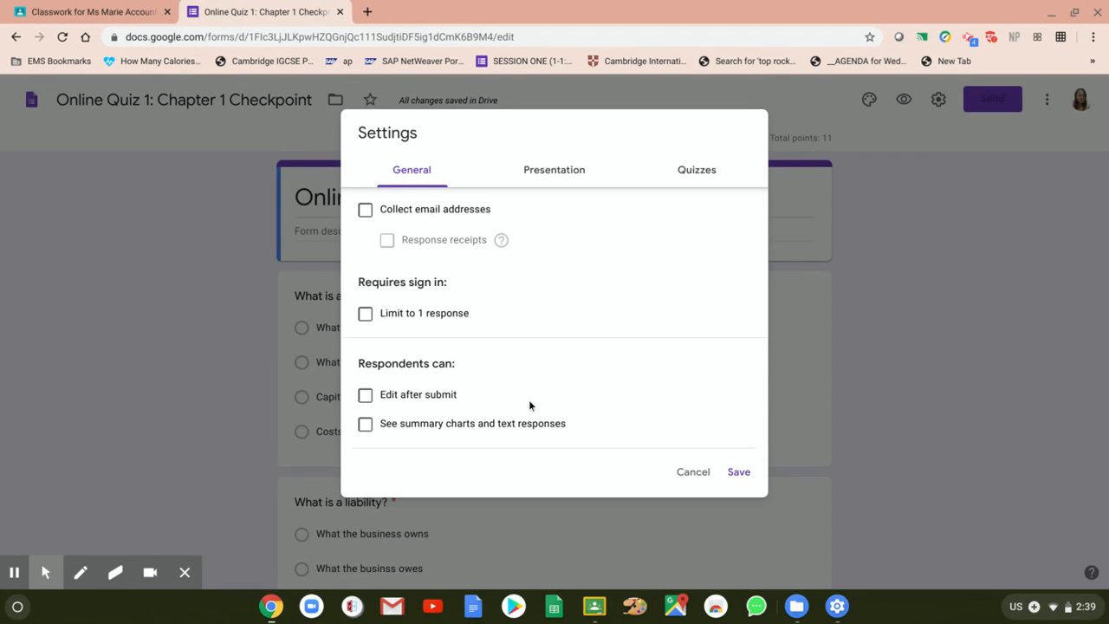
scroll(380, 441, down, 1)
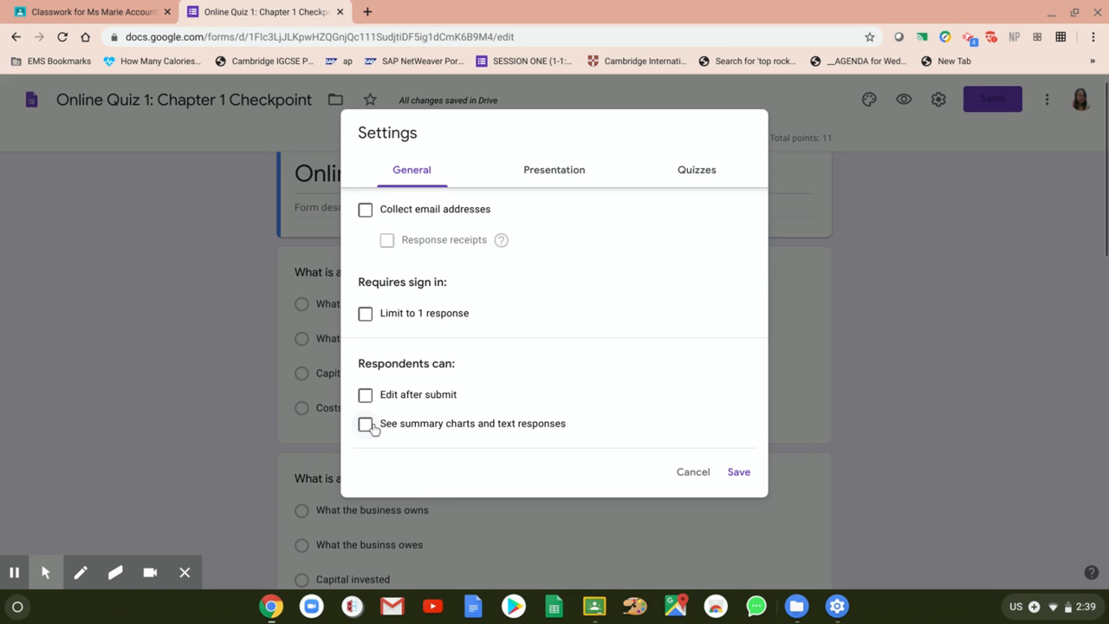
click(365, 427)
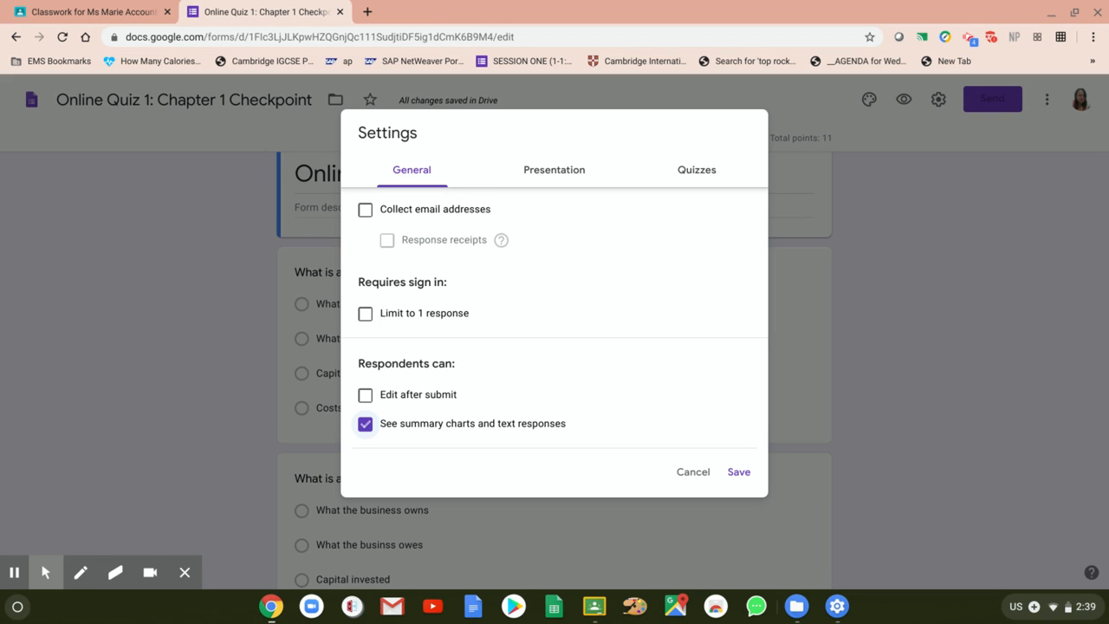
click(365, 395)
click(365, 395)
click(365, 424)
Step: Review the form's quiz, general and presentation settings
click(692, 175)
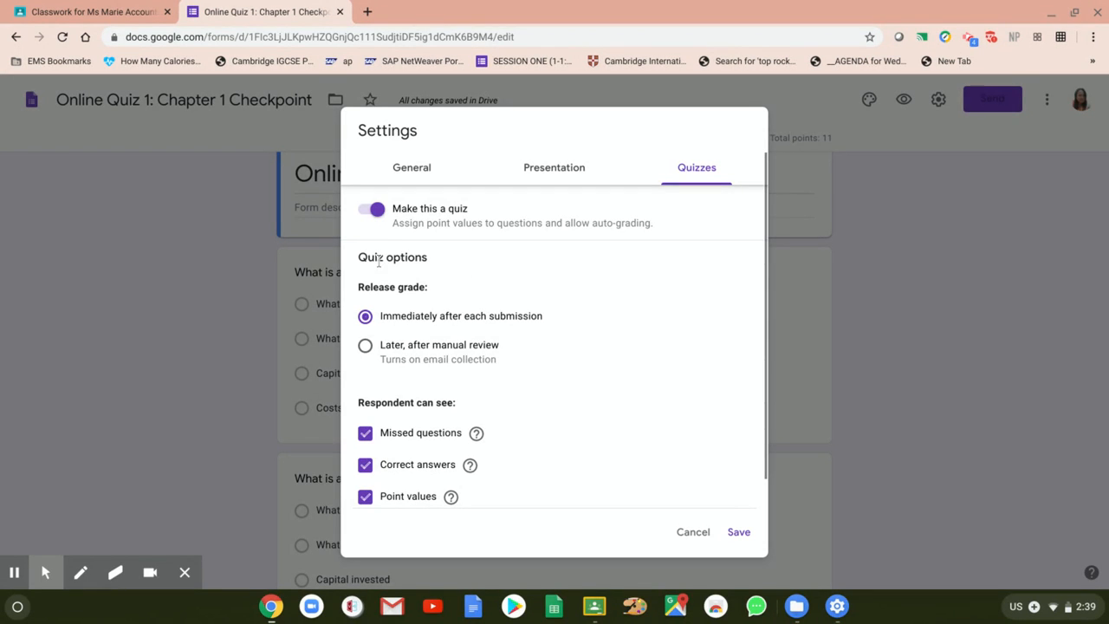
click(413, 170)
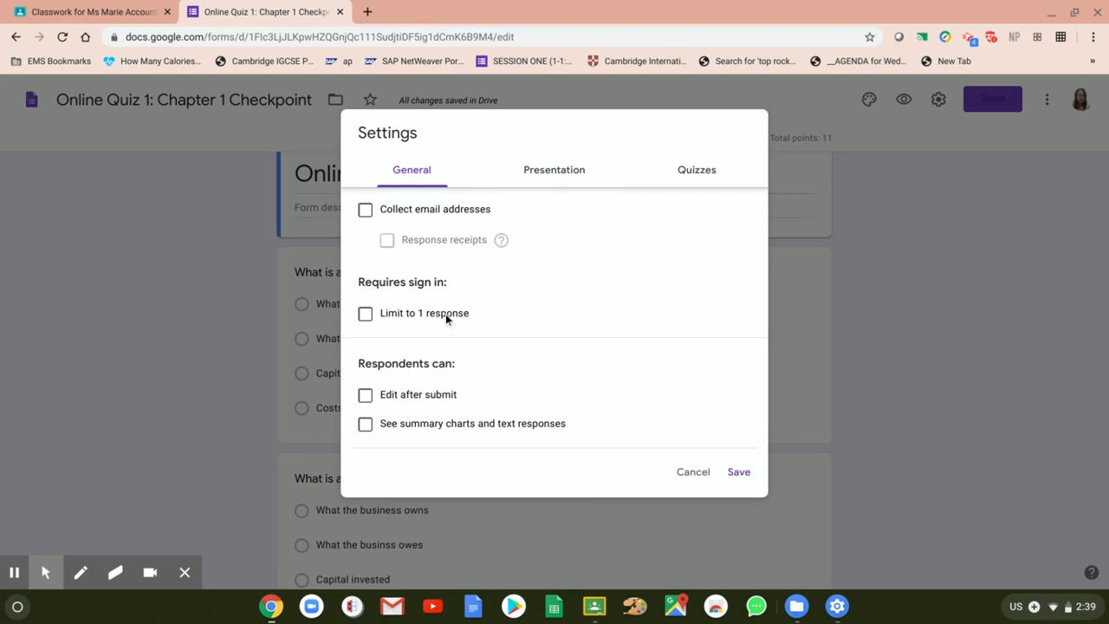
click(551, 174)
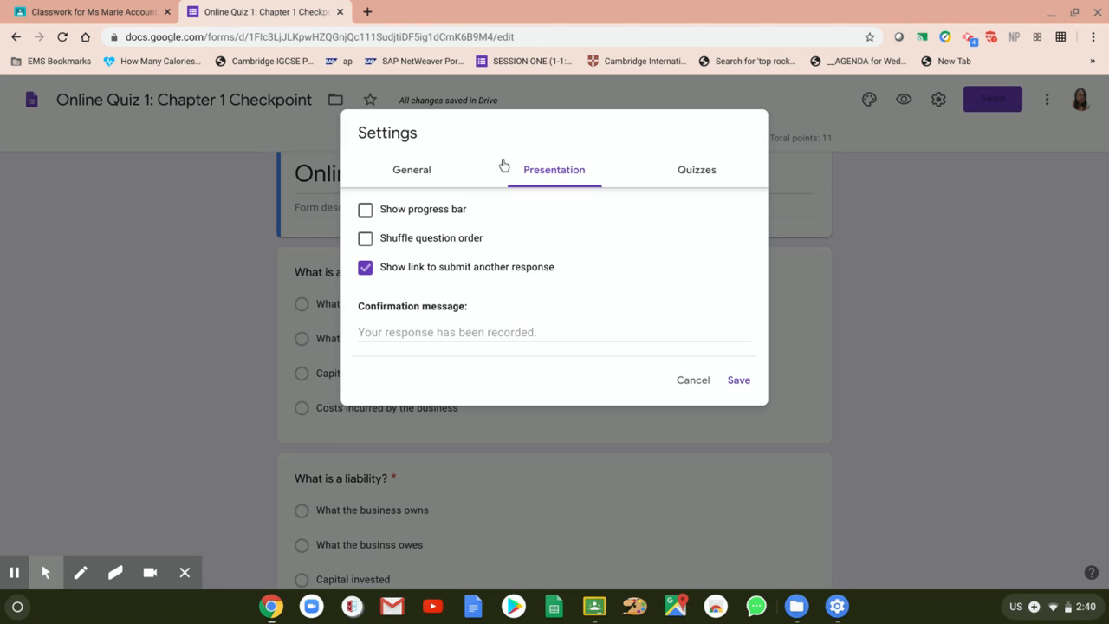
Step: Set the quiz grades to be released "Later, after manual review" and save the settings
click(698, 171)
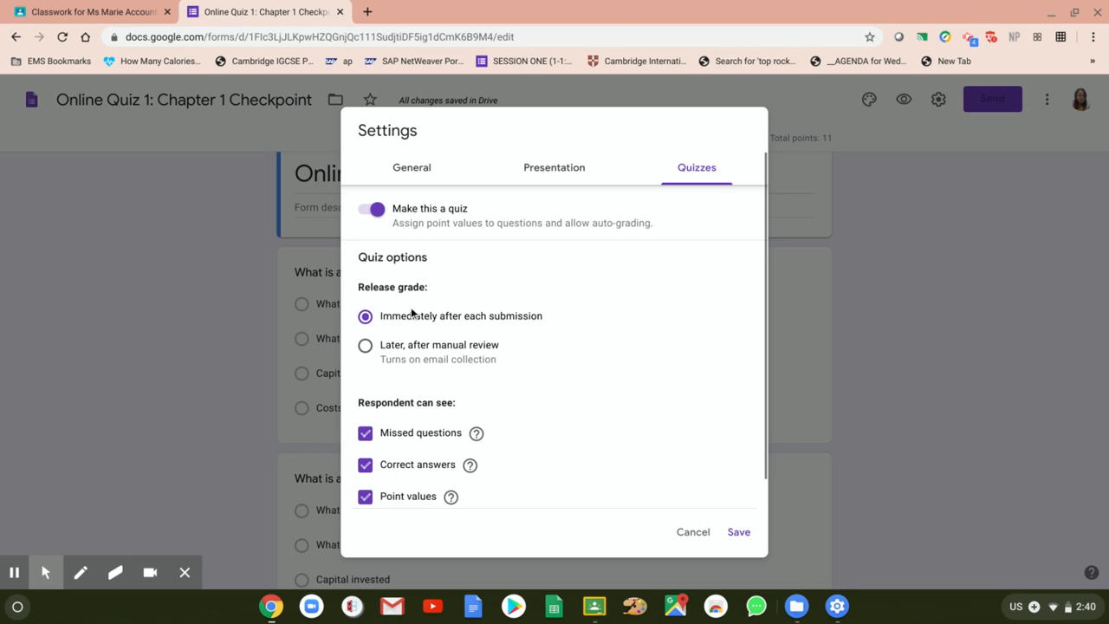
click(365, 347)
click(365, 317)
click(365, 345)
click(737, 532)
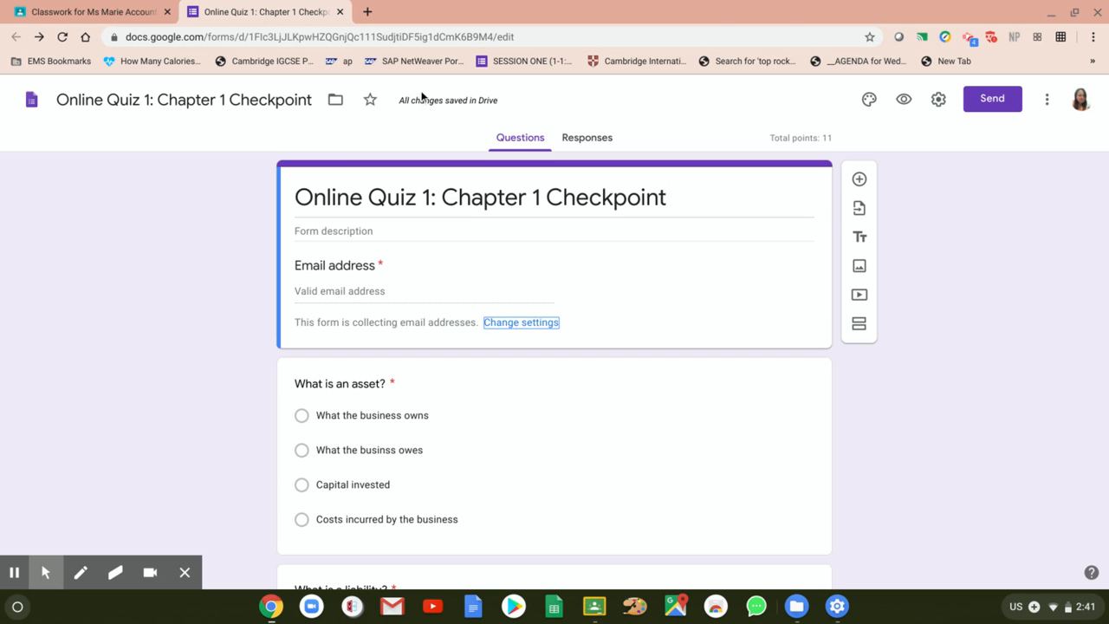
Step: Try to add a new question at the end of the quiz, and look through the form for it
scroll(236, 228, down, 3)
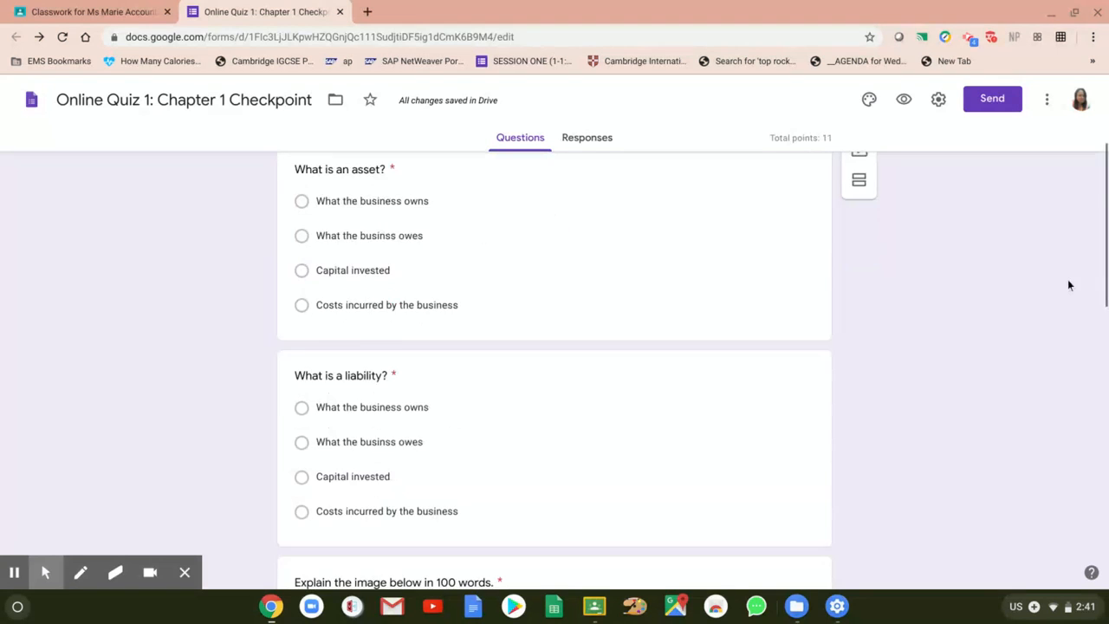
scroll(237, 240, down, 12)
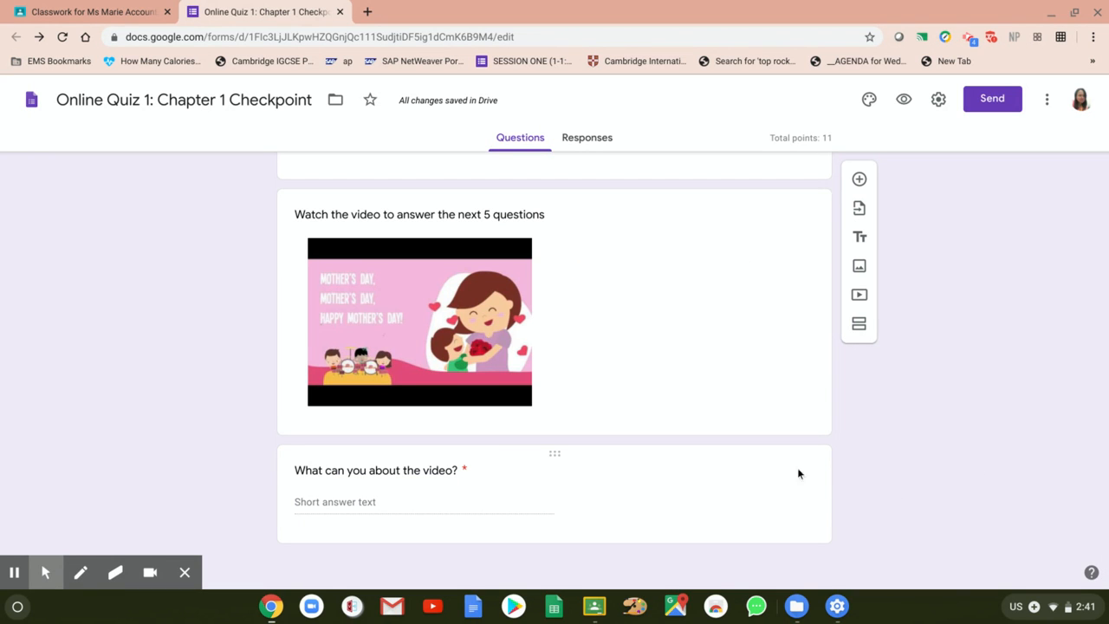
click(858, 179)
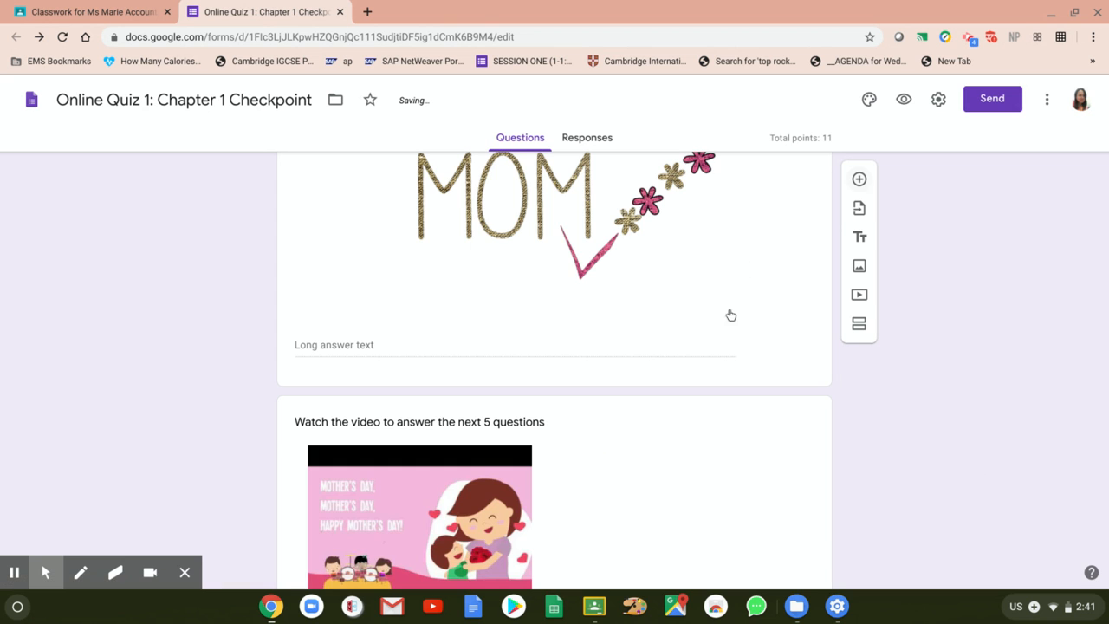
scroll(572, 396, down, 3)
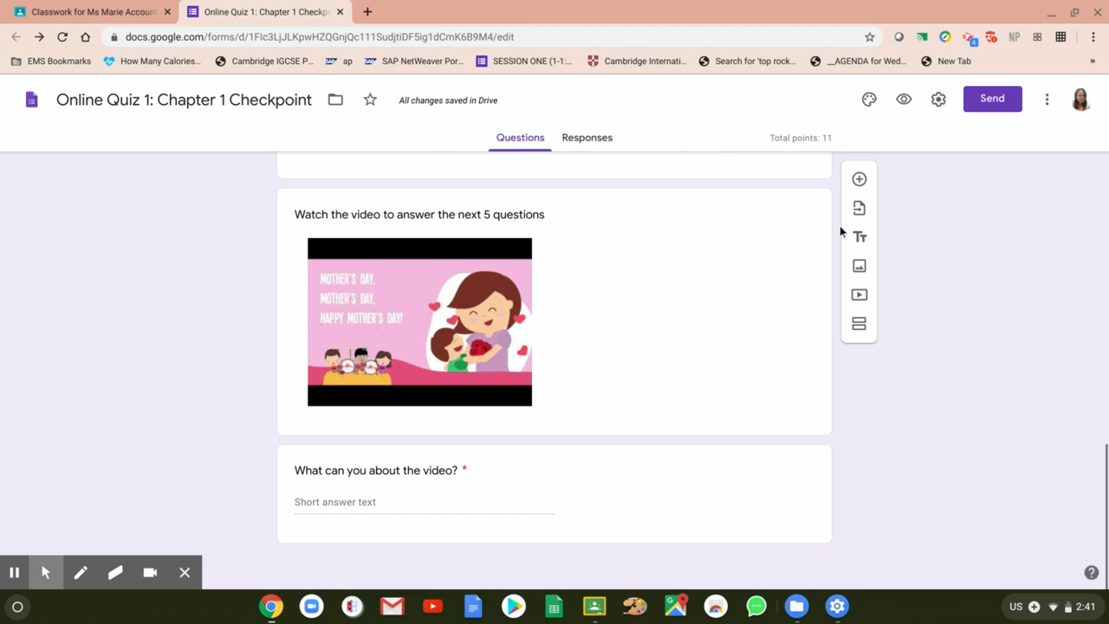
scroll(641, 427, up, 5)
scroll(642, 430, up, 3)
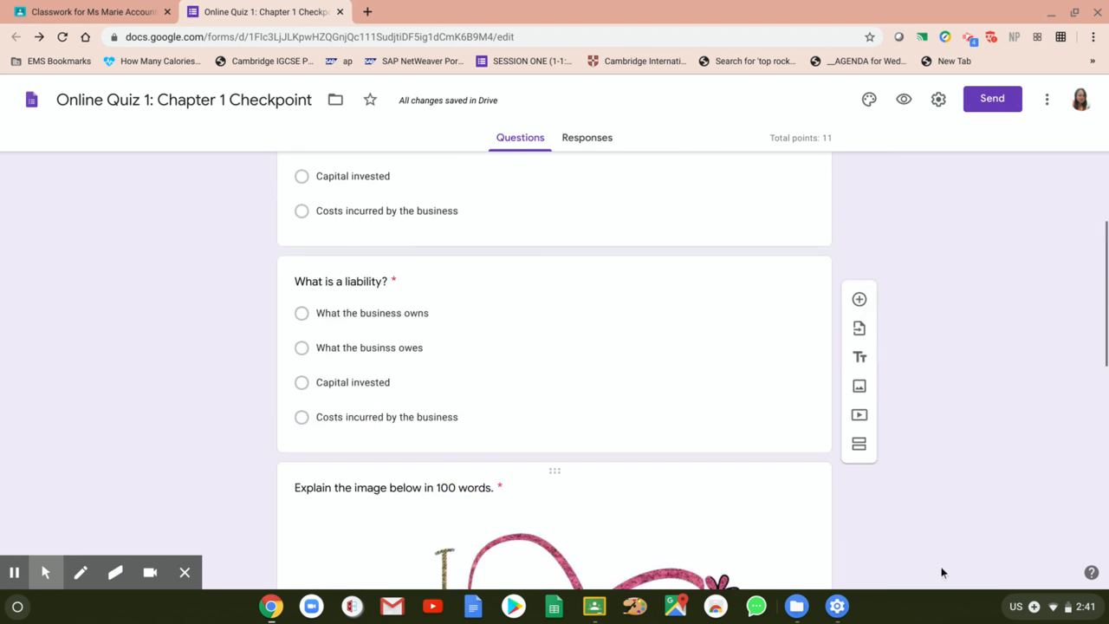
scroll(915, 341, down, 3)
scroll(869, 509, down, 1)
scroll(870, 508, down, 6)
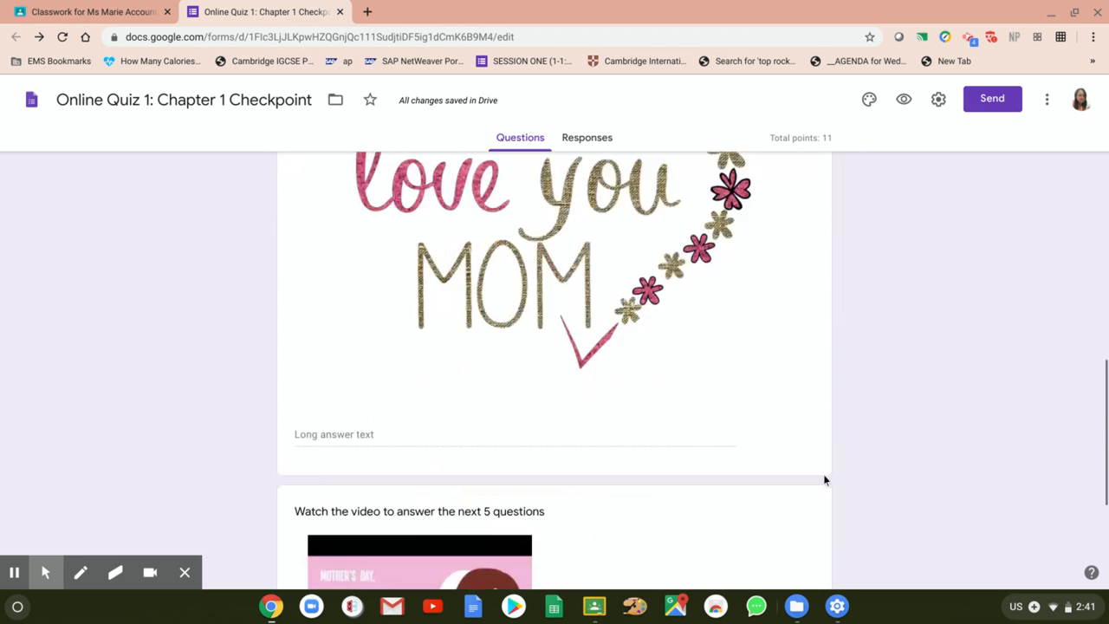
Step: Add a linear scale question worded "Rate your understanding of the topic" below the short answer question about the video
click(480, 485)
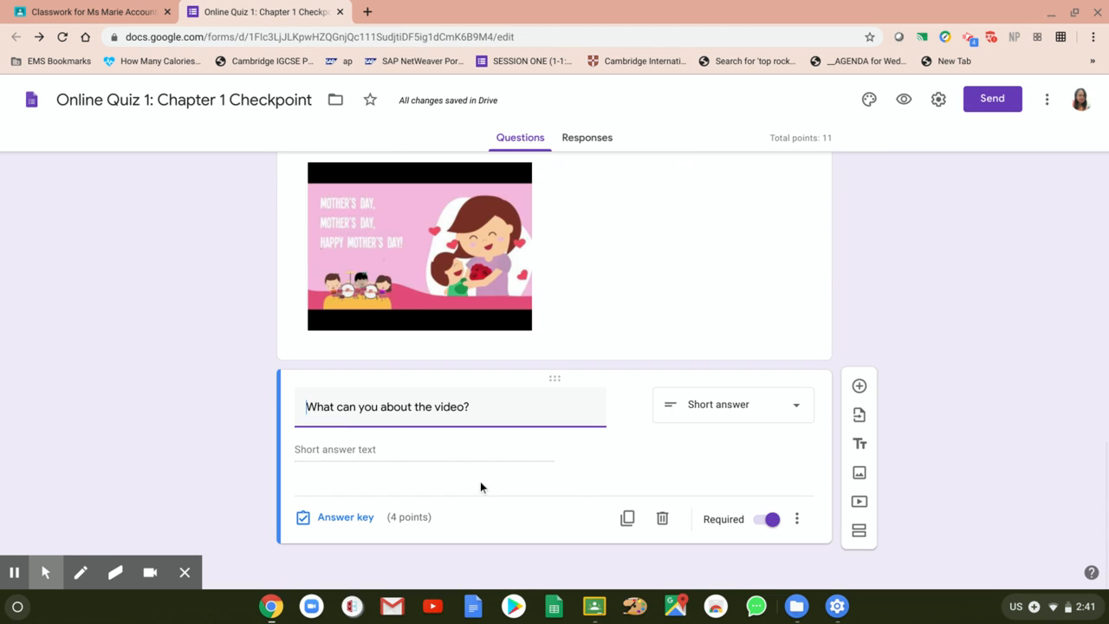
click(857, 389)
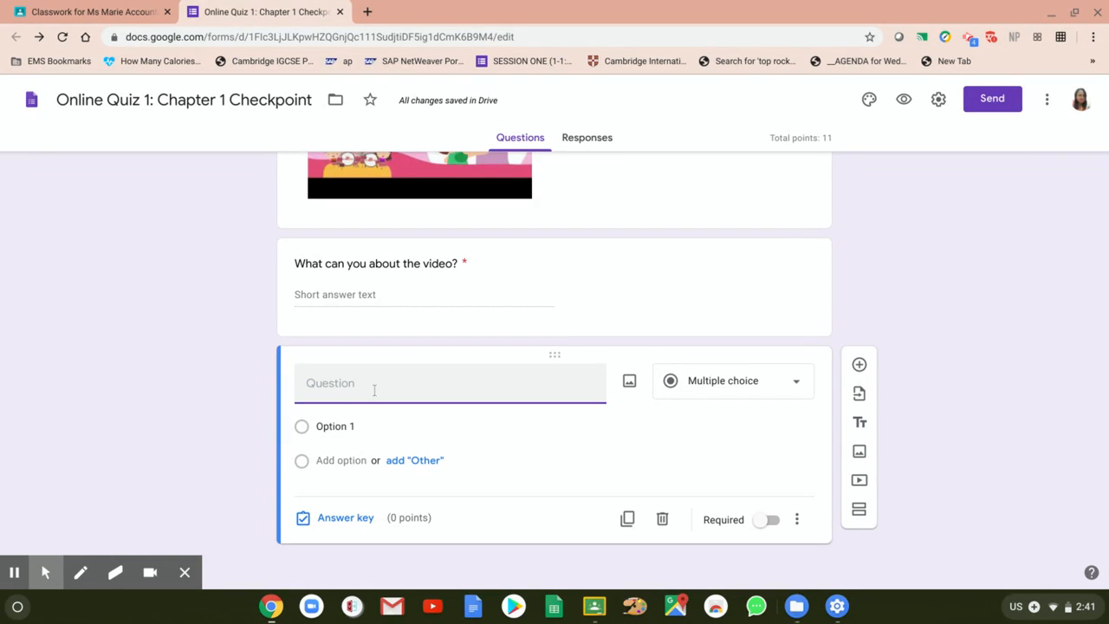
text(Rate your understandi)
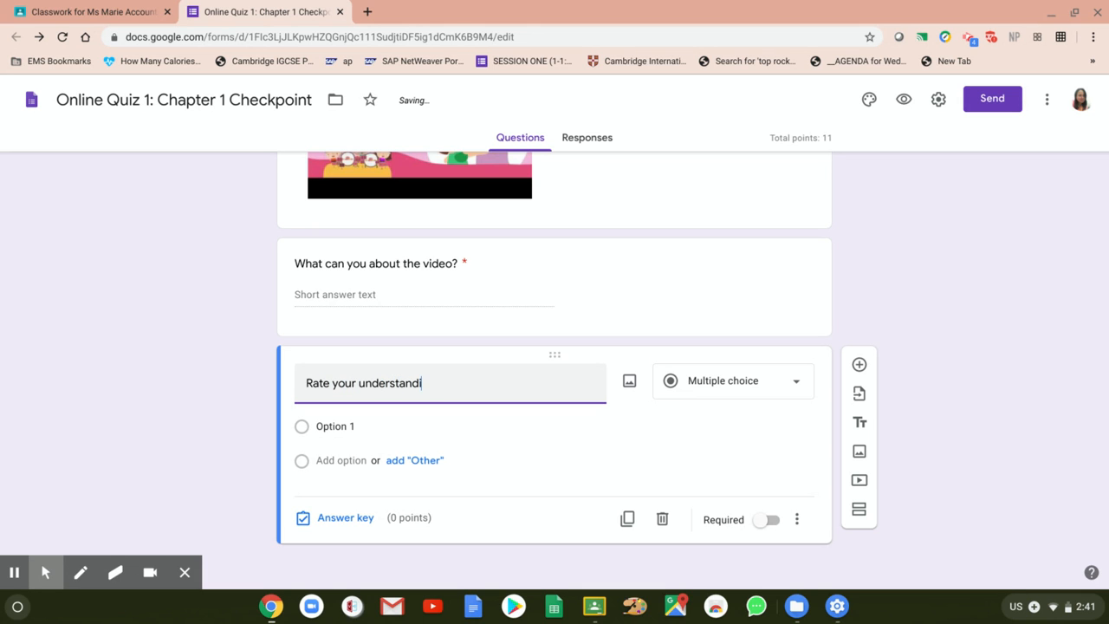
text(ng of the tpoic)
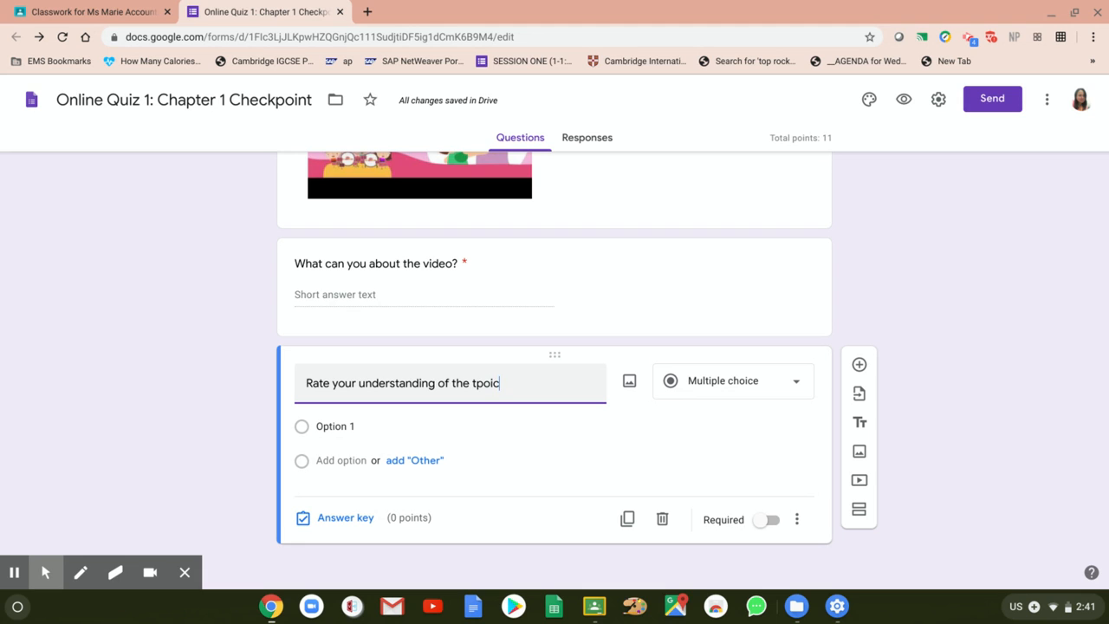
key(BackSpace)
key(BackSpace)
key(BackSpace)
key(BackSpace)
text(opic)
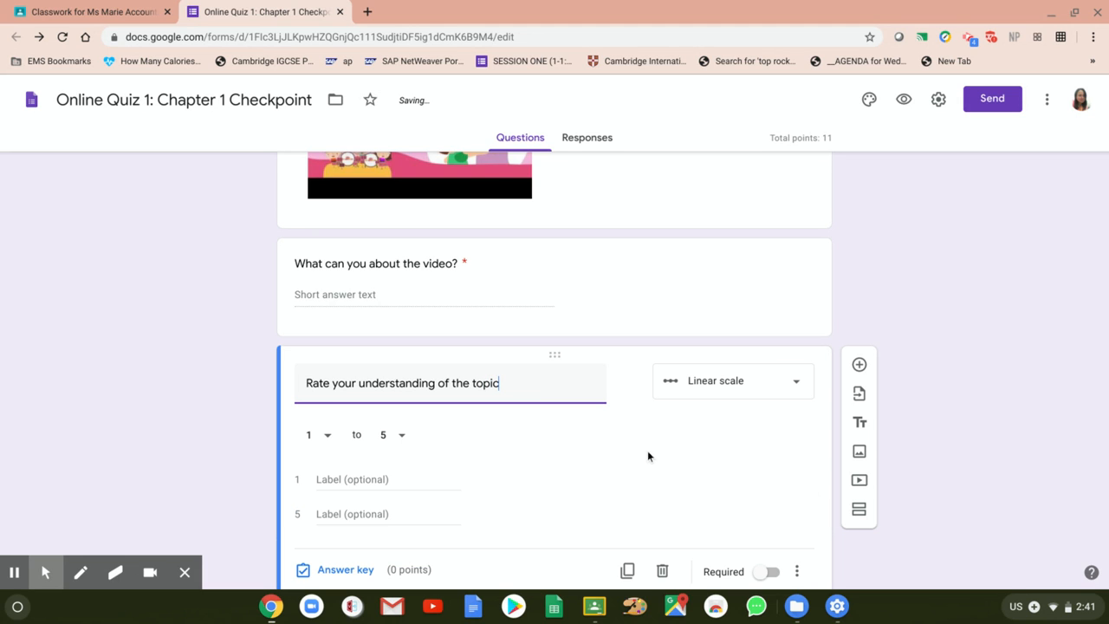
Step: Label value 1 of the linear scale "I don't understand the chapter at all"
scroll(1022, 348, down, 1)
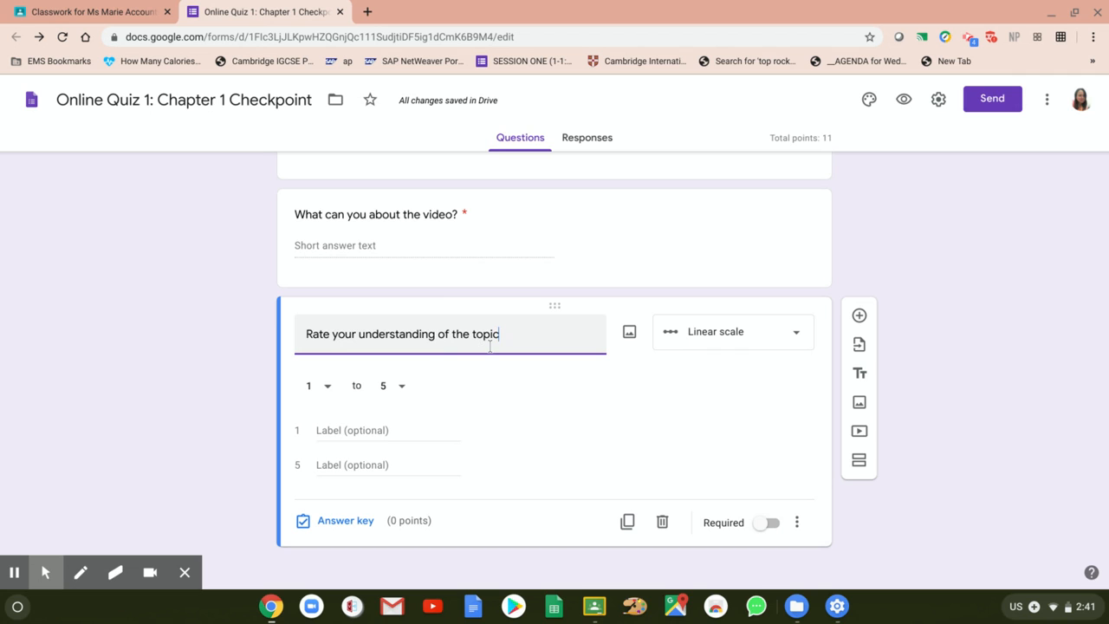
click(798, 348)
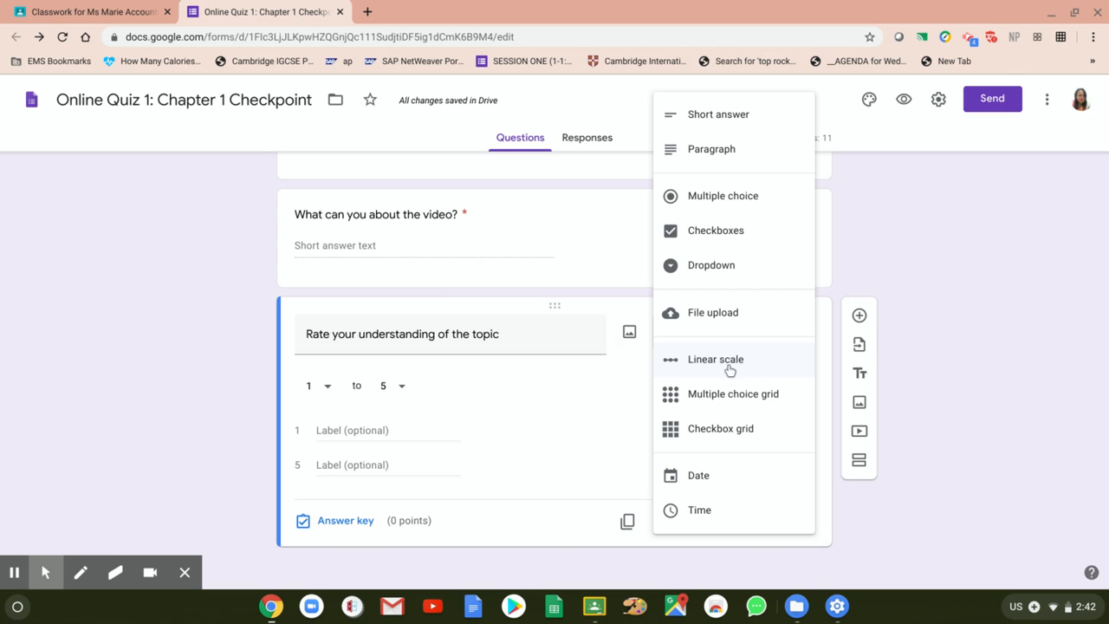
click(579, 371)
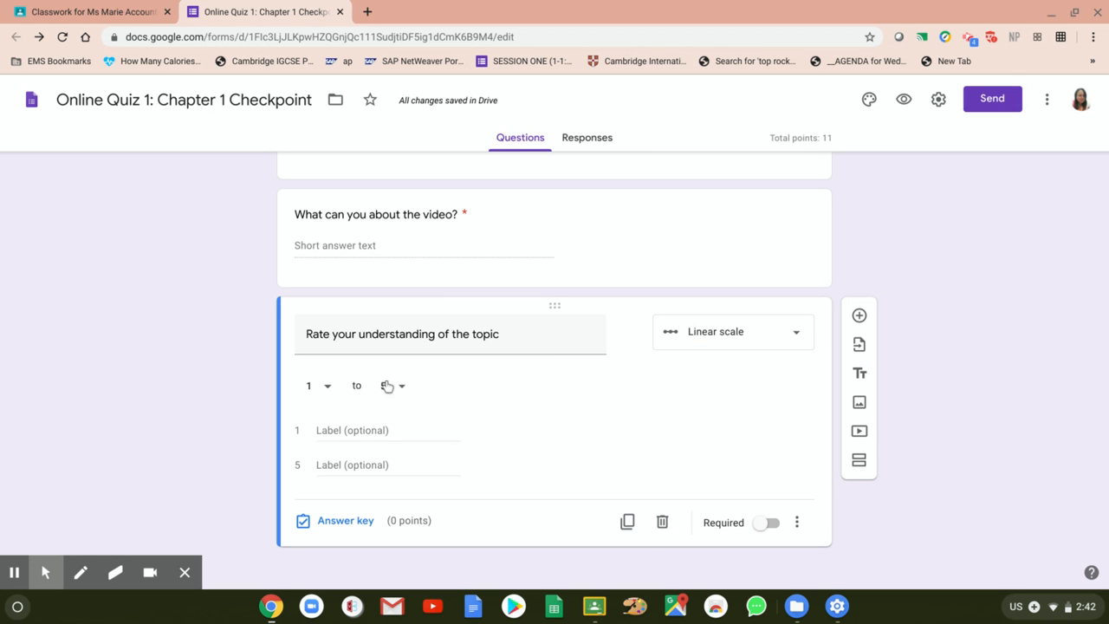
click(320, 434)
text(low)
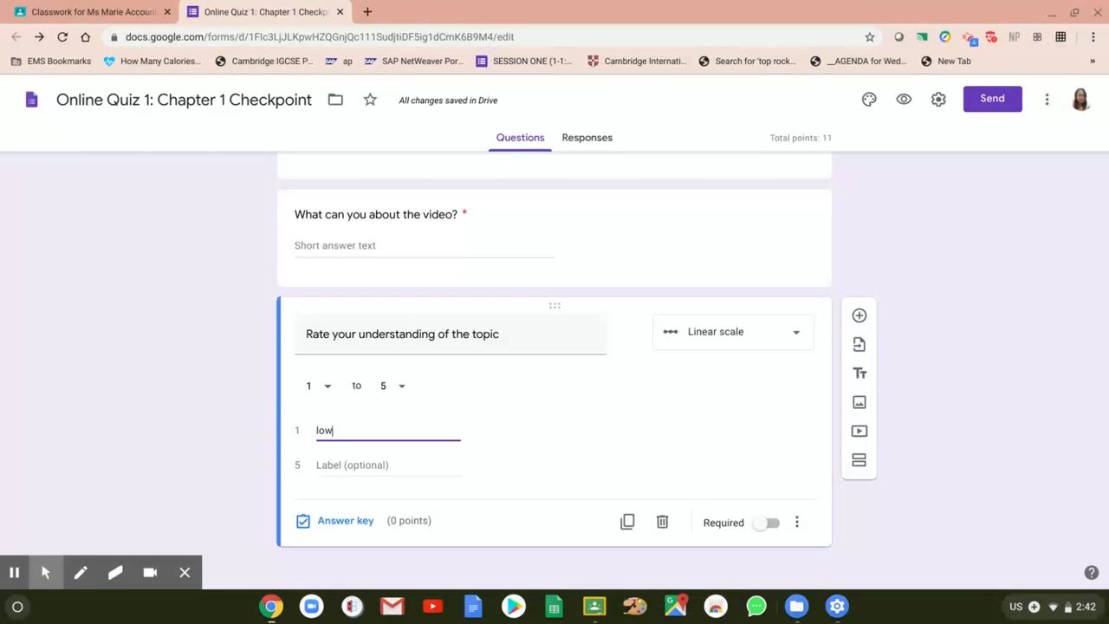
key(BackSpace)
key(BackSpace)
key(BackSpace)
text(I don't understadn)
key(BackSpace)
key(BackSpace)
key(BackSpace)
text(nd thechapter)
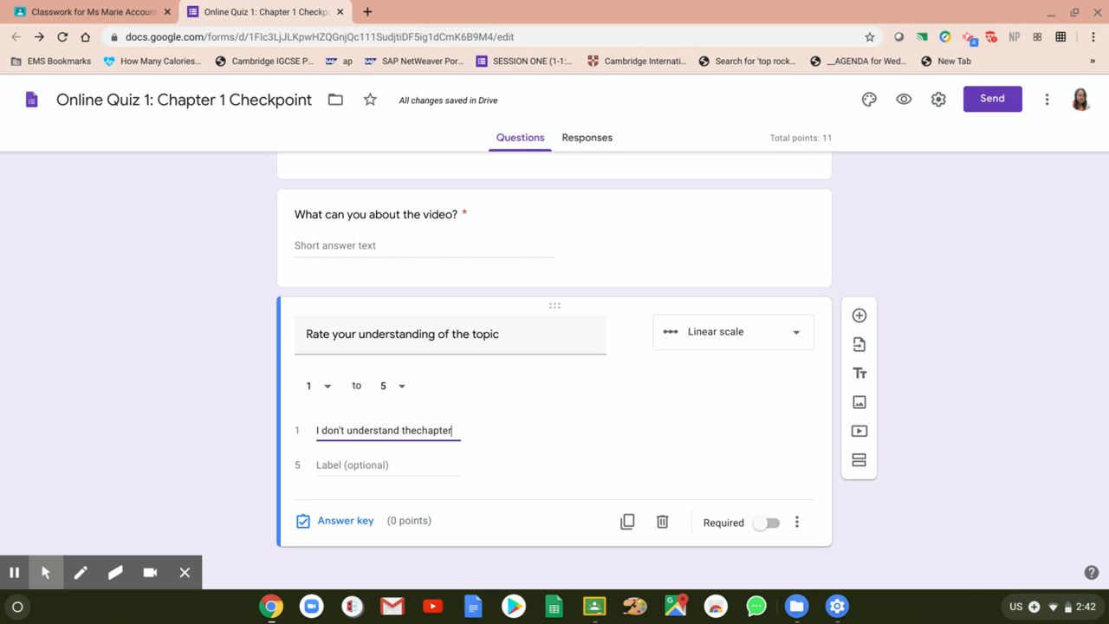
key(BackSpace)
key(BackSpace)
key(BackSpace)
key(BackSpace)
key(BackSpace)
text(chapter at all)
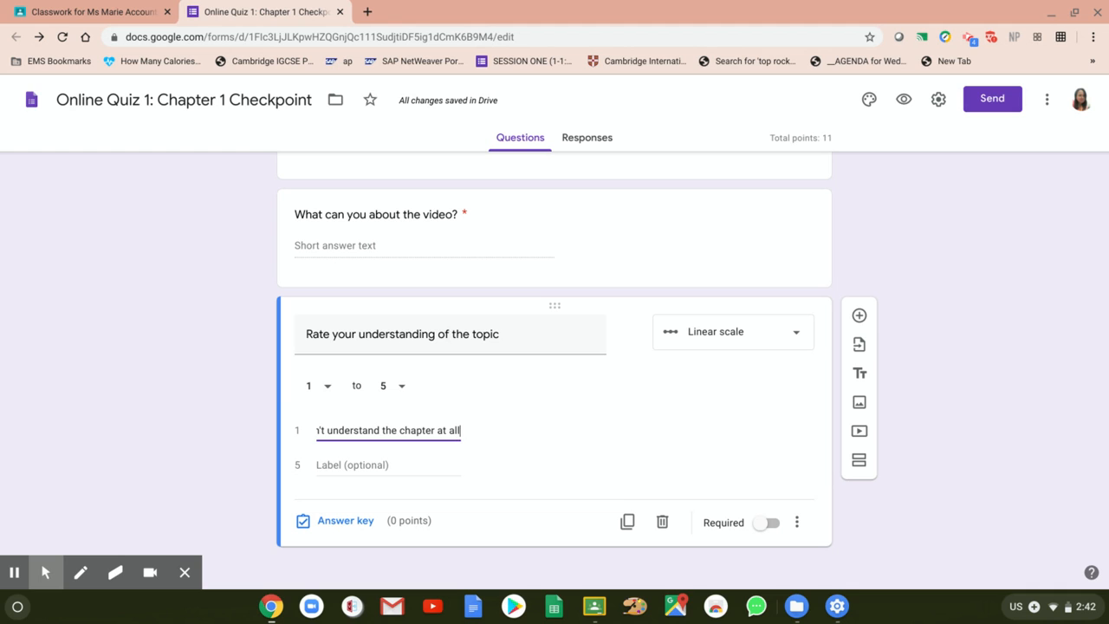
Step: Label value 5 of the linear scale "Excellent understanding" and make the question required
click(325, 466)
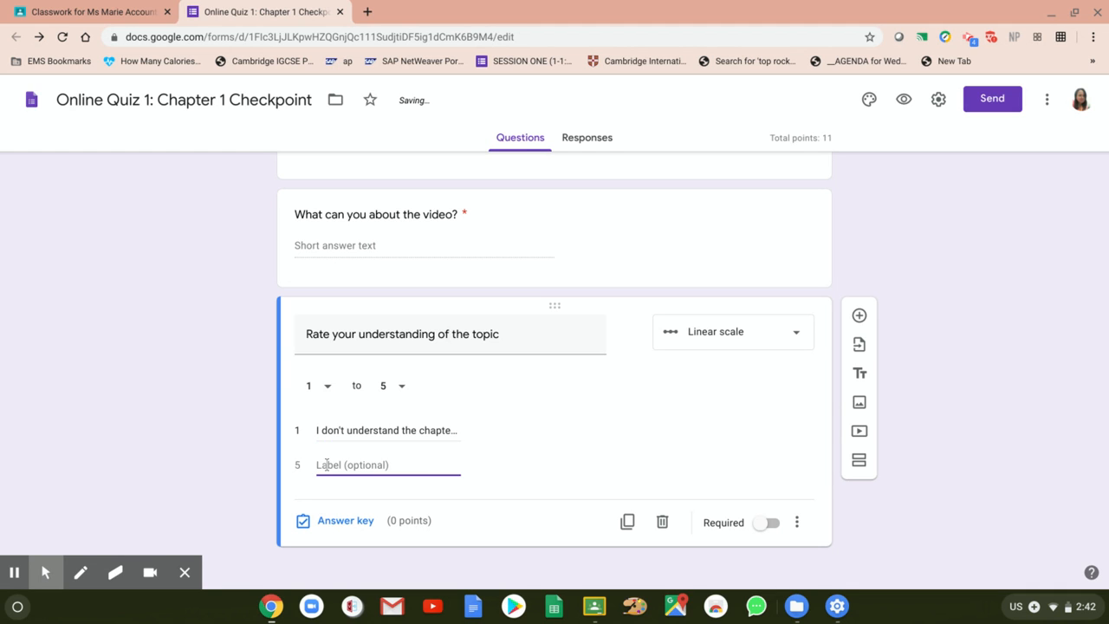
text(Excellent understanding)
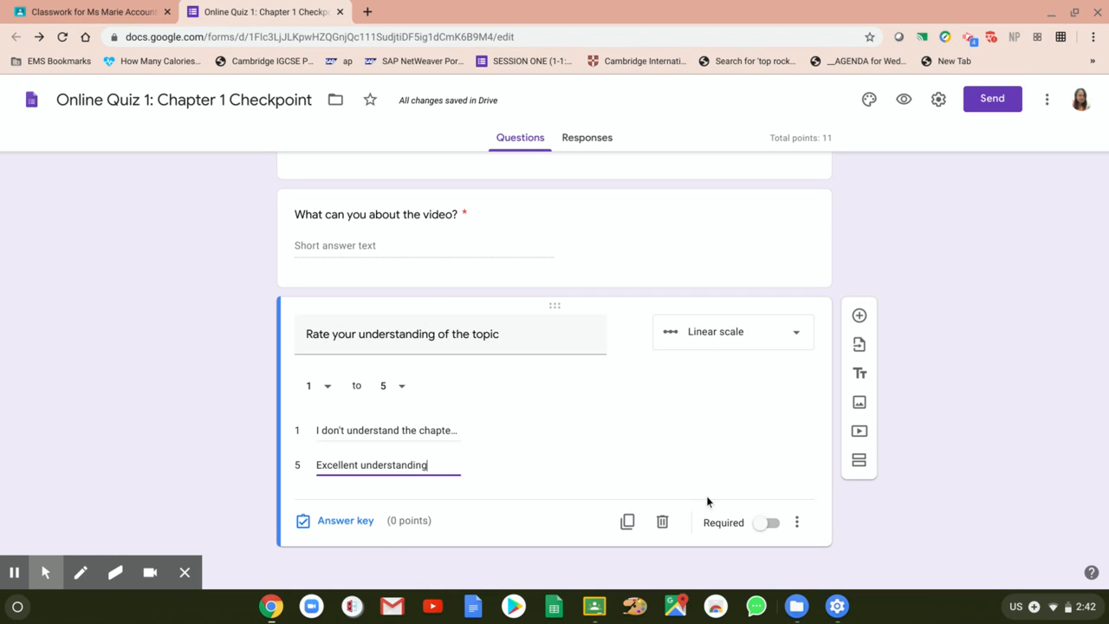
click(776, 525)
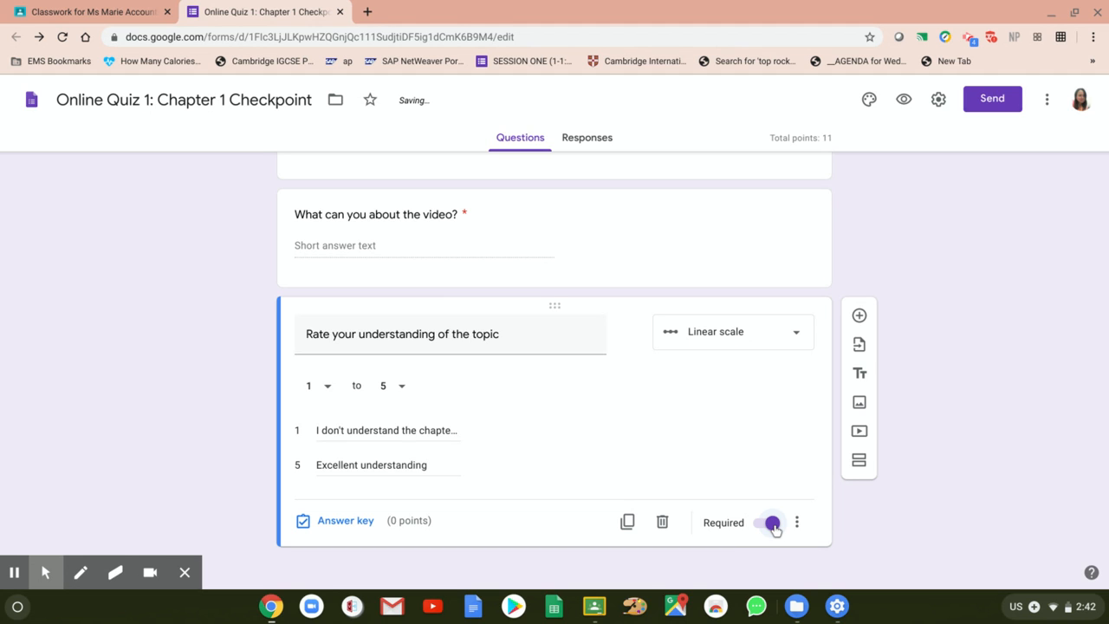
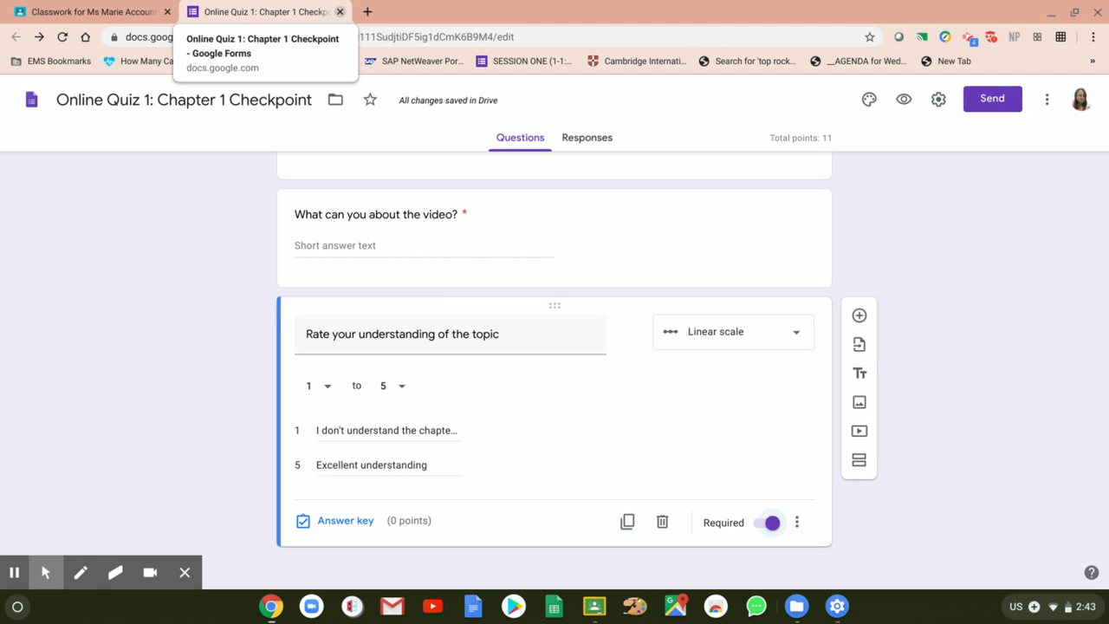
Step: Close the form and replace the assignment's Blank Quiz attachment with "Online Quiz 1: Chapter 1 Checkpoint" from Google Drive
click(339, 11)
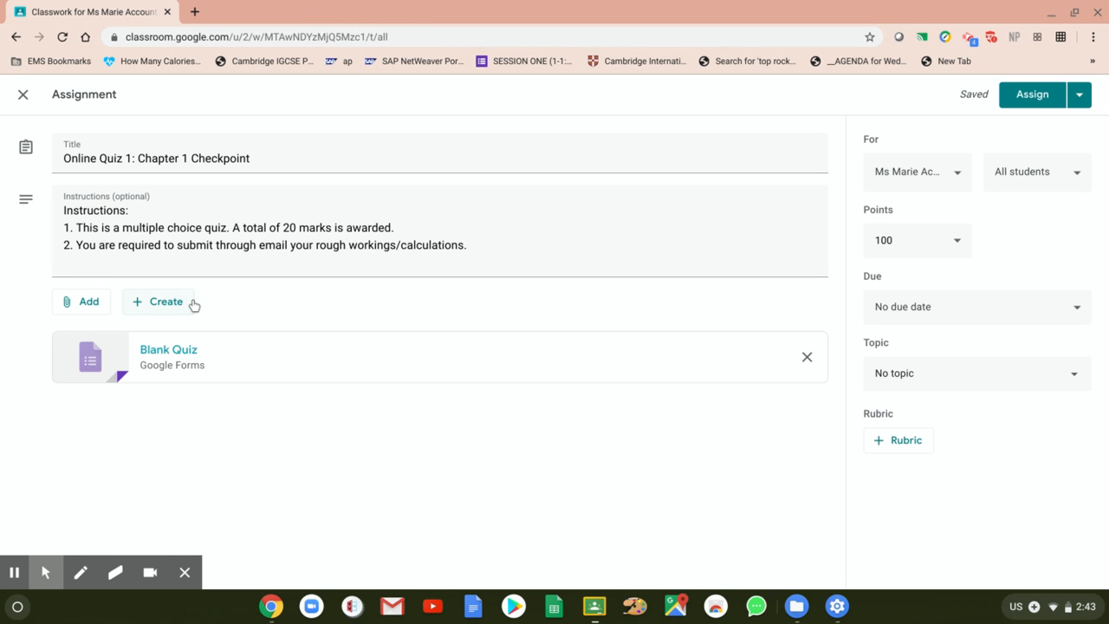
click(807, 358)
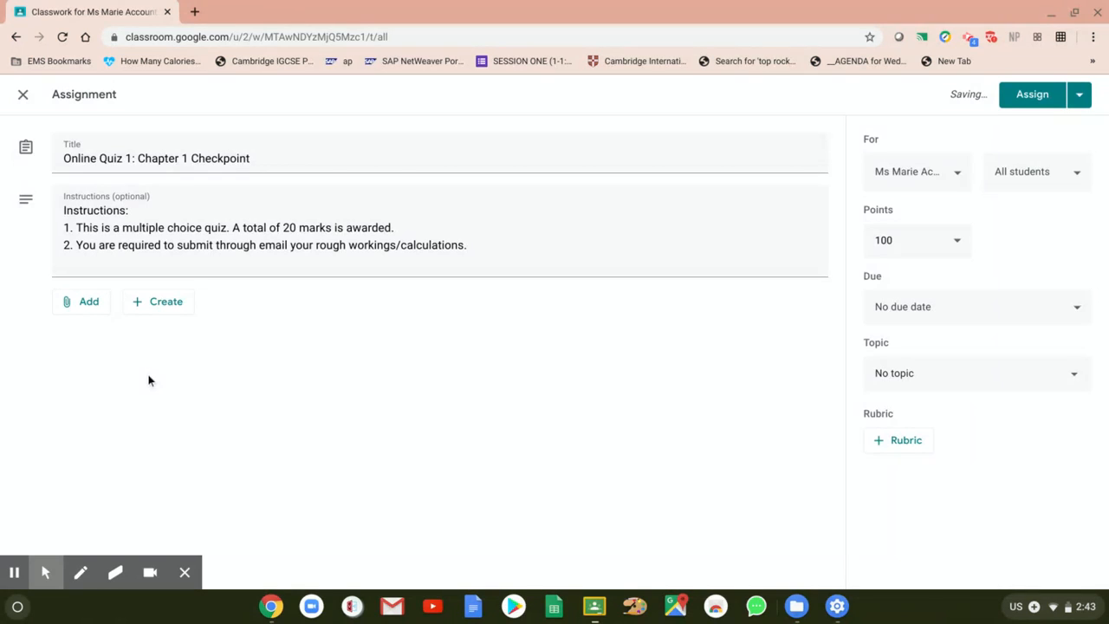
click(89, 305)
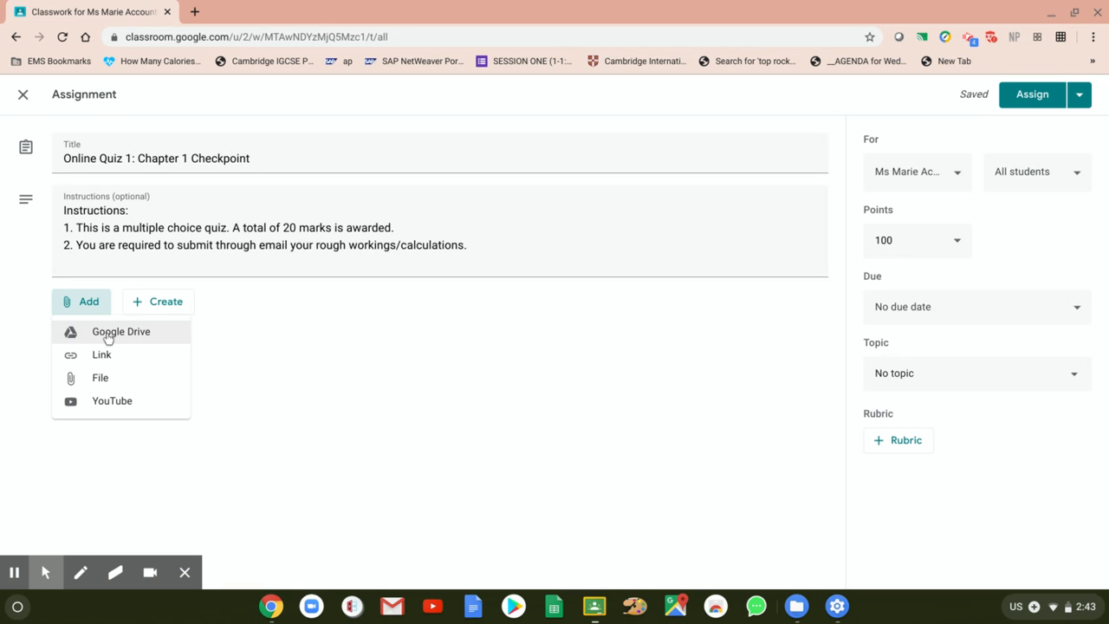
click(107, 334)
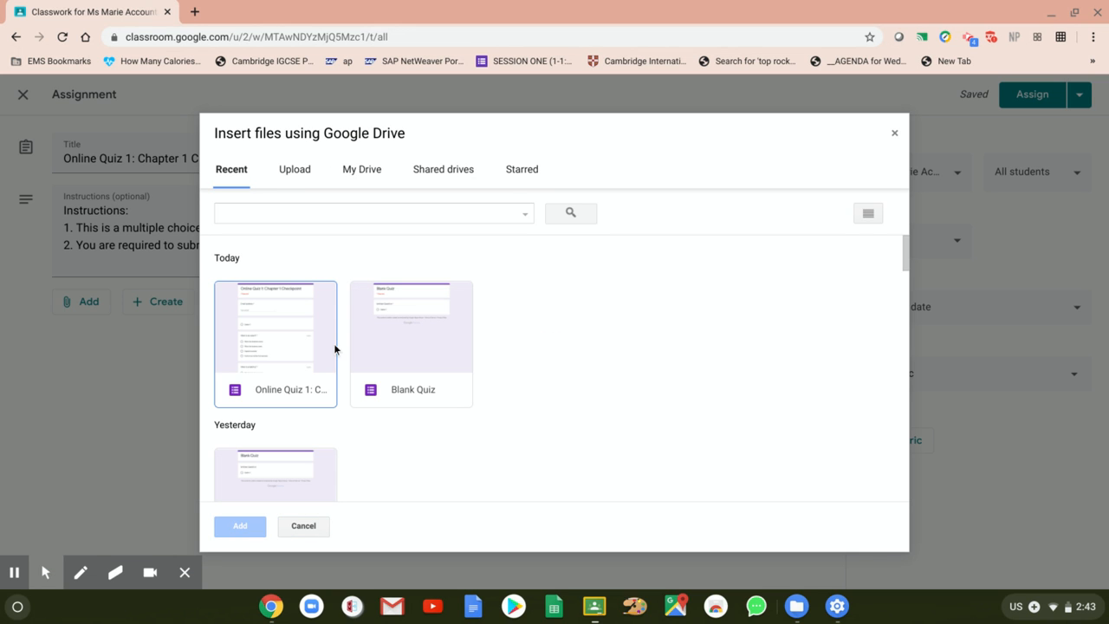
double_click(253, 356)
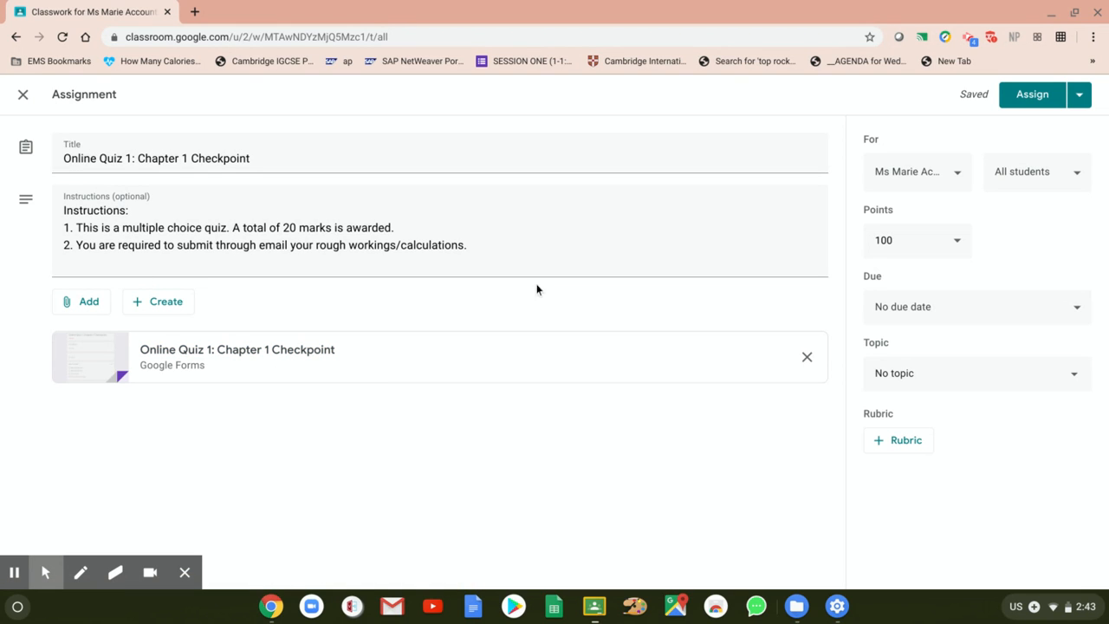
Step: Set the assignment's points to 11
click(961, 241)
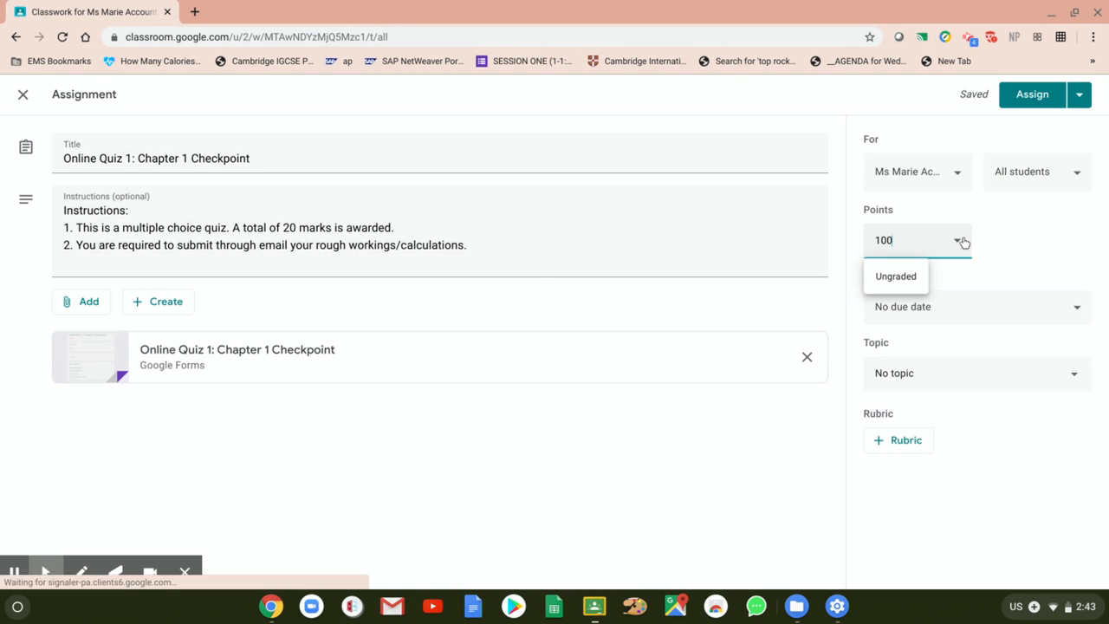
key(BackSpace)
key(BackSpace)
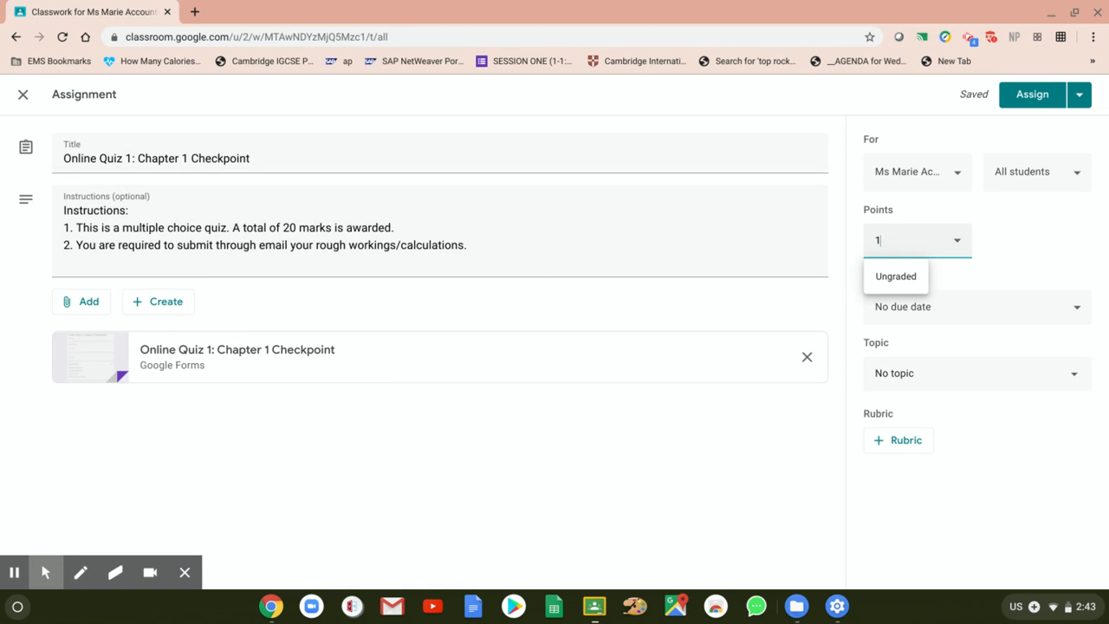
text(1)
click(1011, 245)
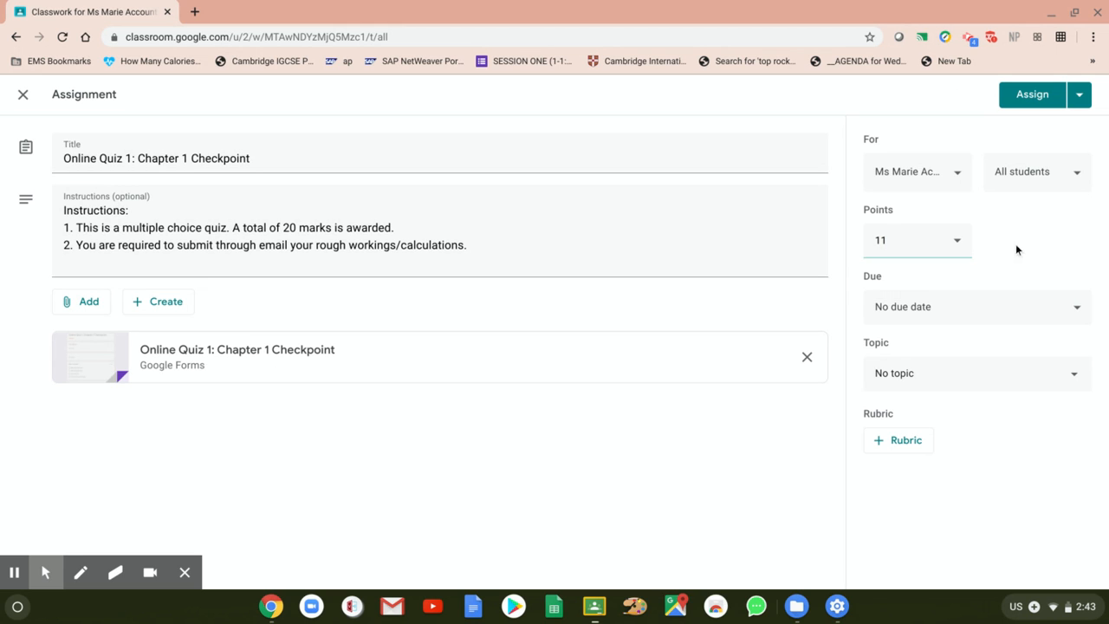
Step: Set the assignment's due date to May 12, 2020 and the due time to 1:00 PM
click(990, 305)
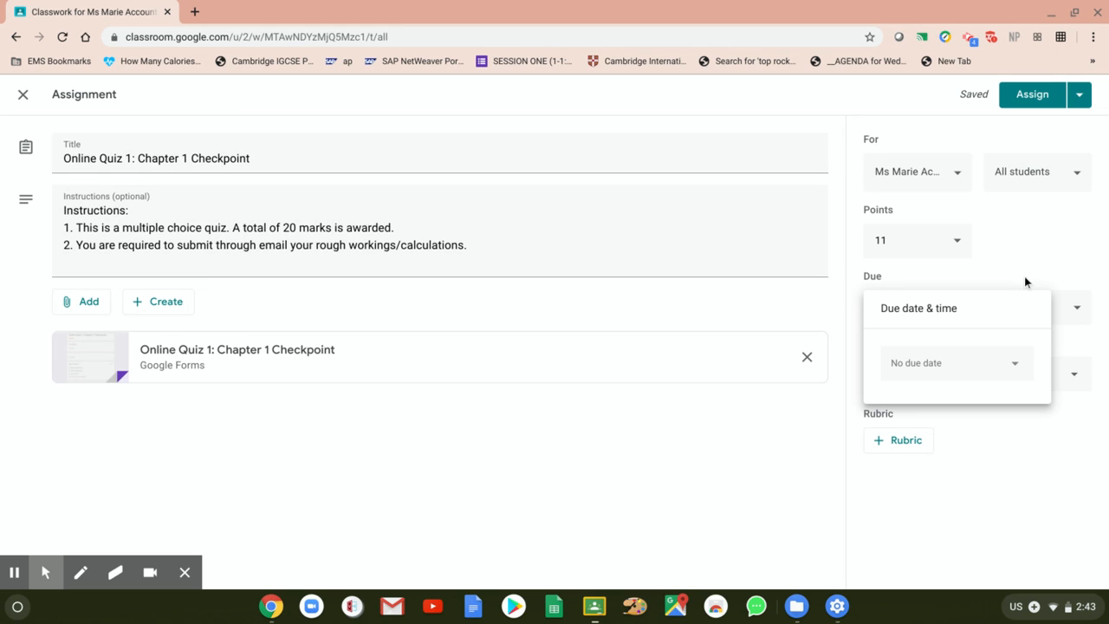
click(964, 381)
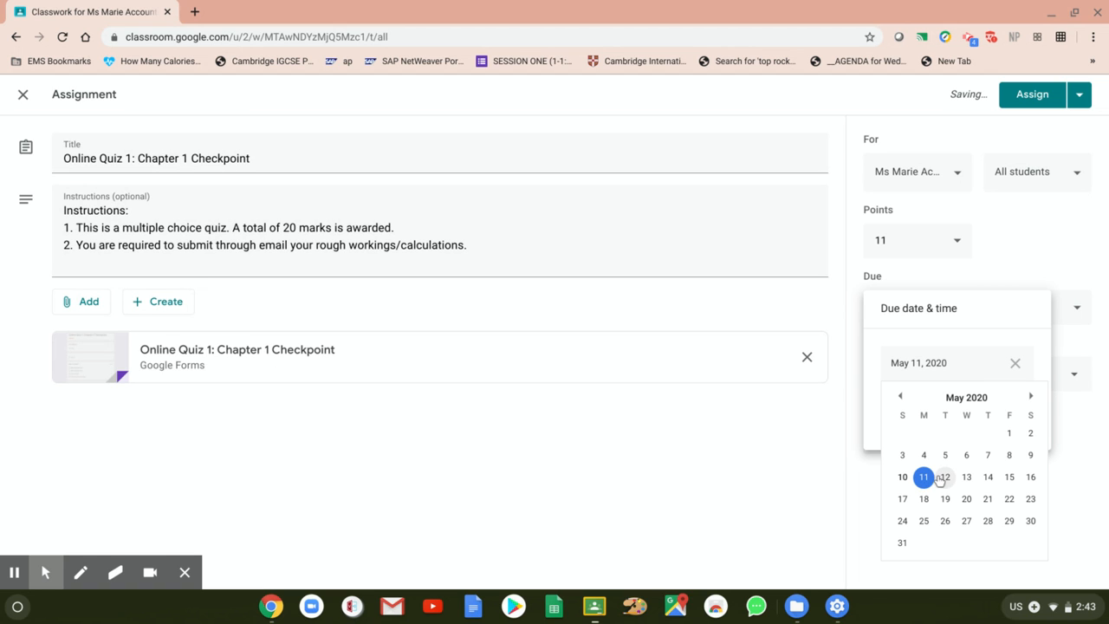
click(945, 479)
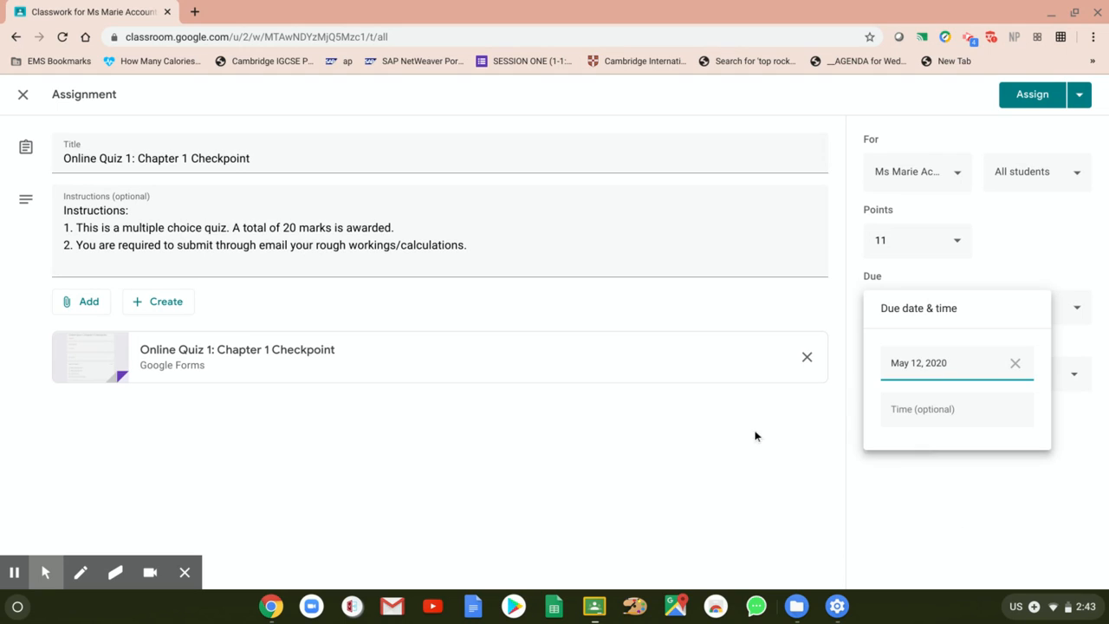
click(912, 416)
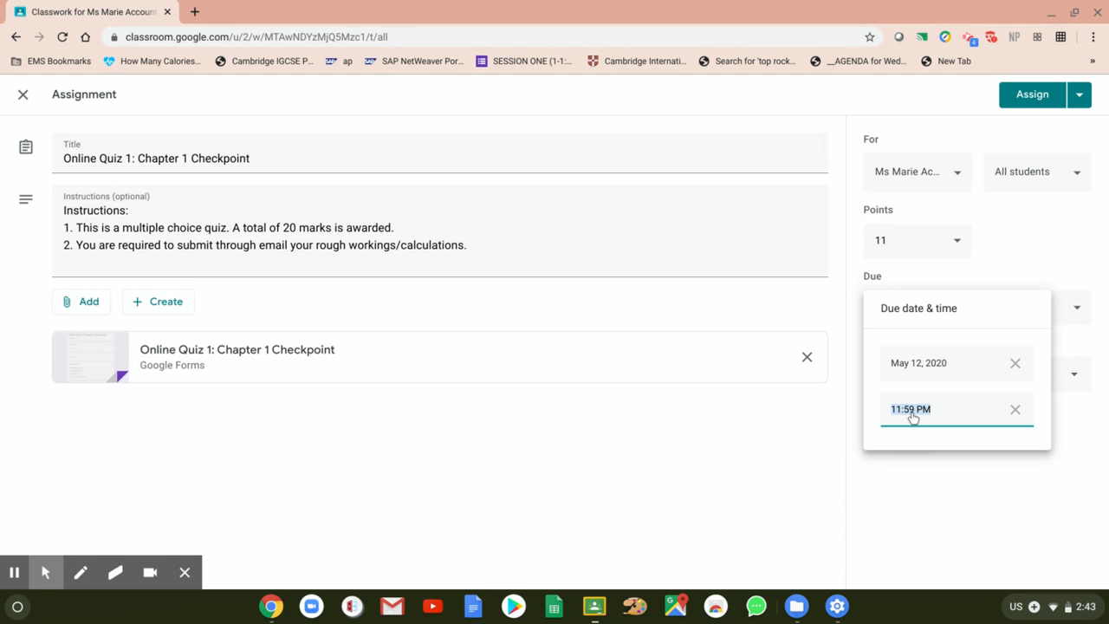
text(1:00pm)
key(BackSpace)
key(BackSpace)
key(BackSpace)
key(BackSpace)
text(00pm)
click(933, 489)
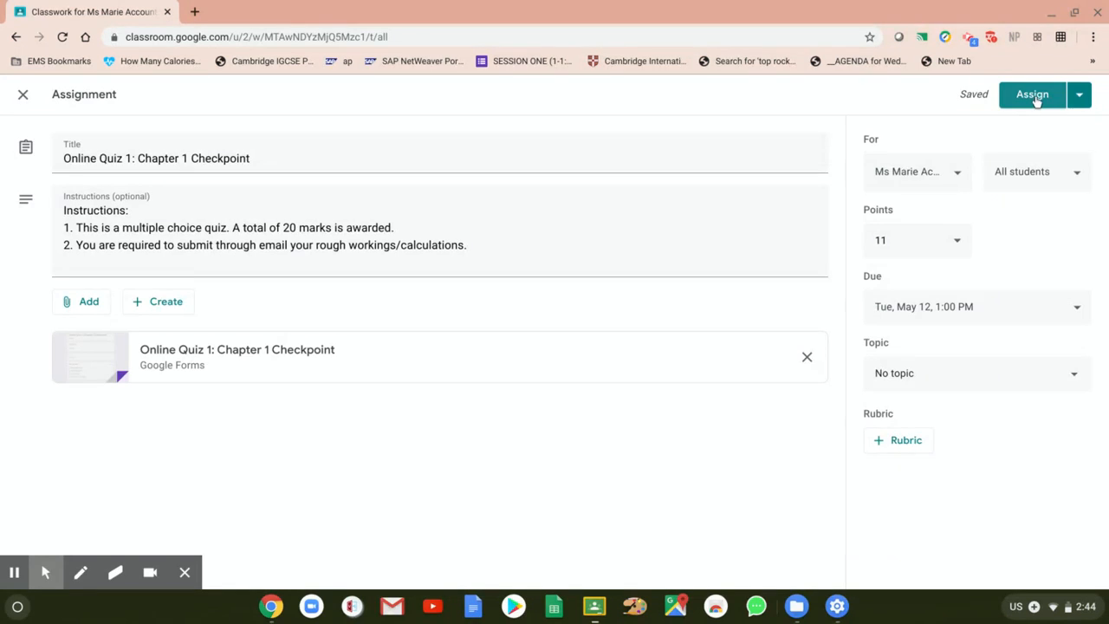
Step: Check the rubric options without adding one, and assign the quiz to all students in the class
click(893, 446)
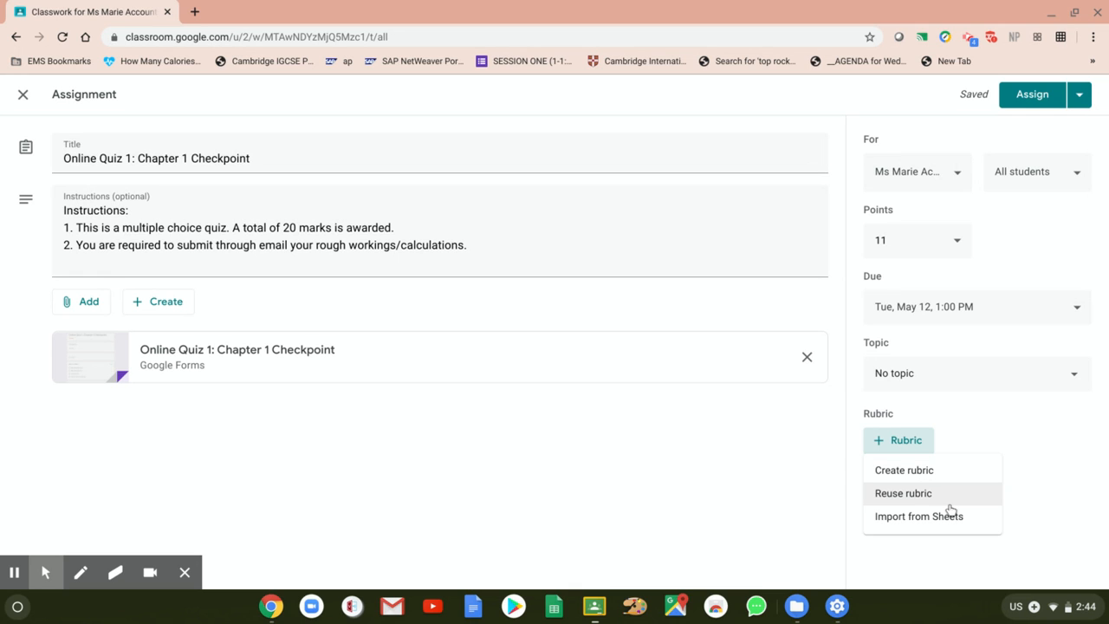
click(651, 449)
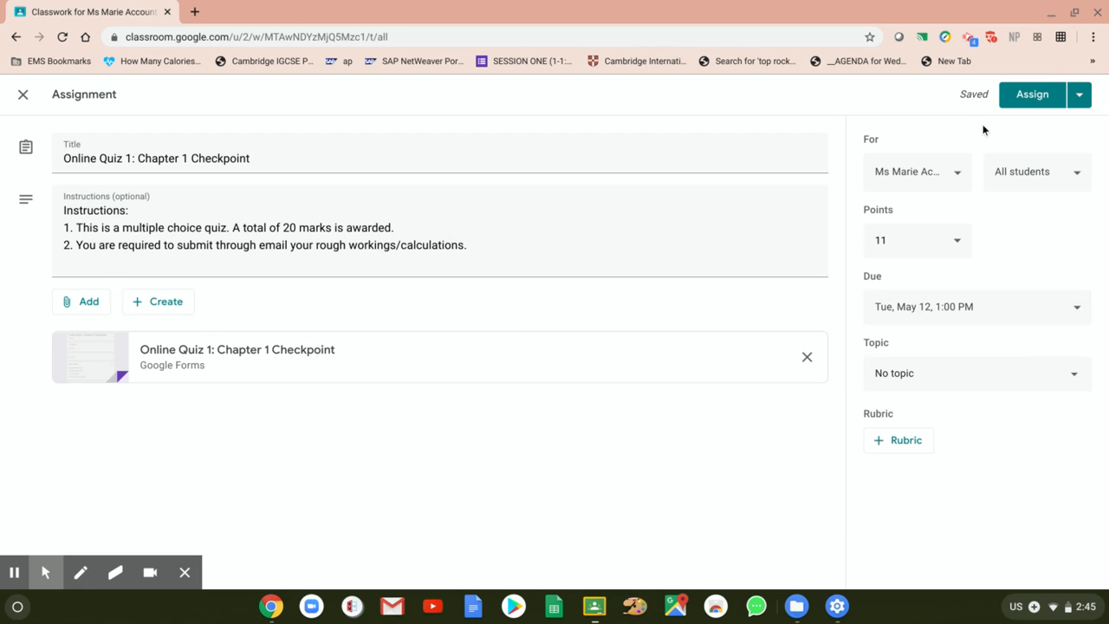
click(1029, 97)
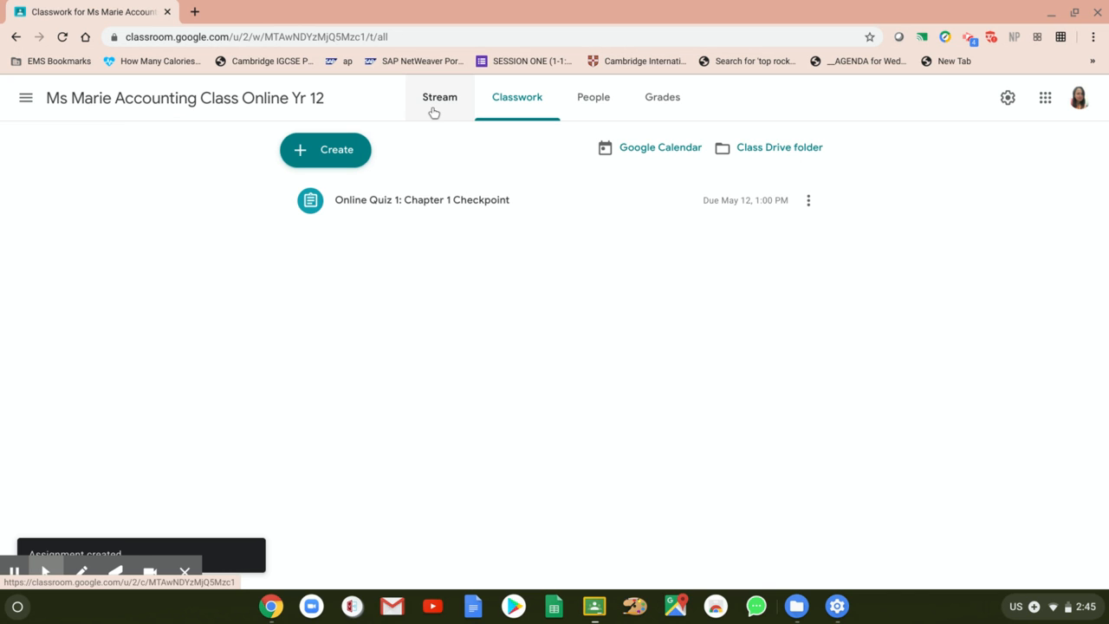
Step: Open the new quiz assignment from the class stream and review its student work and instructions pages
click(434, 112)
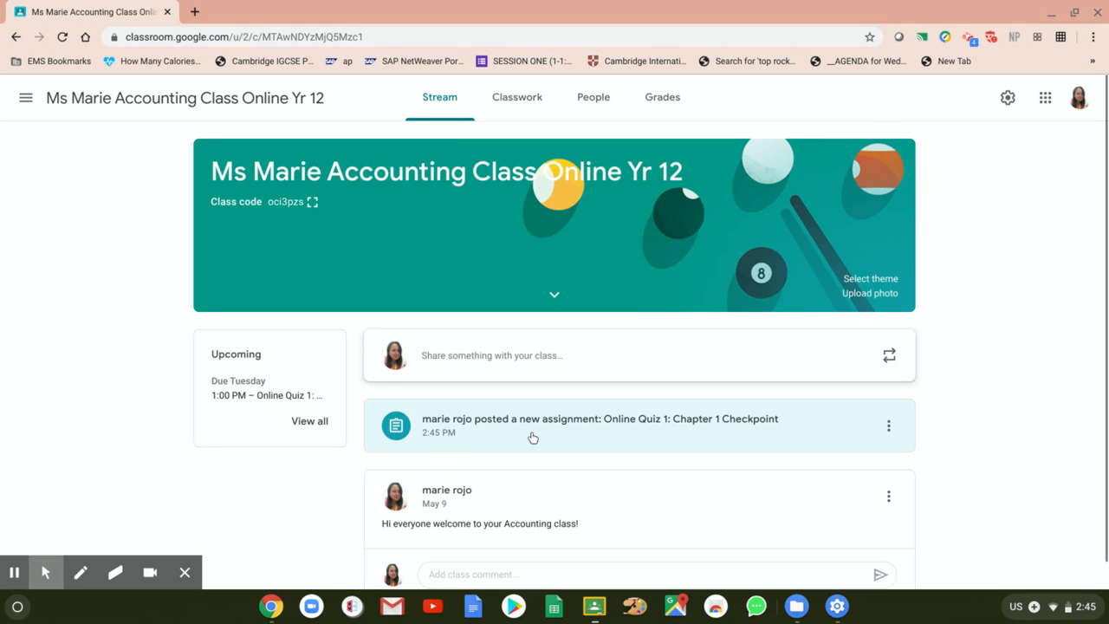
click(686, 429)
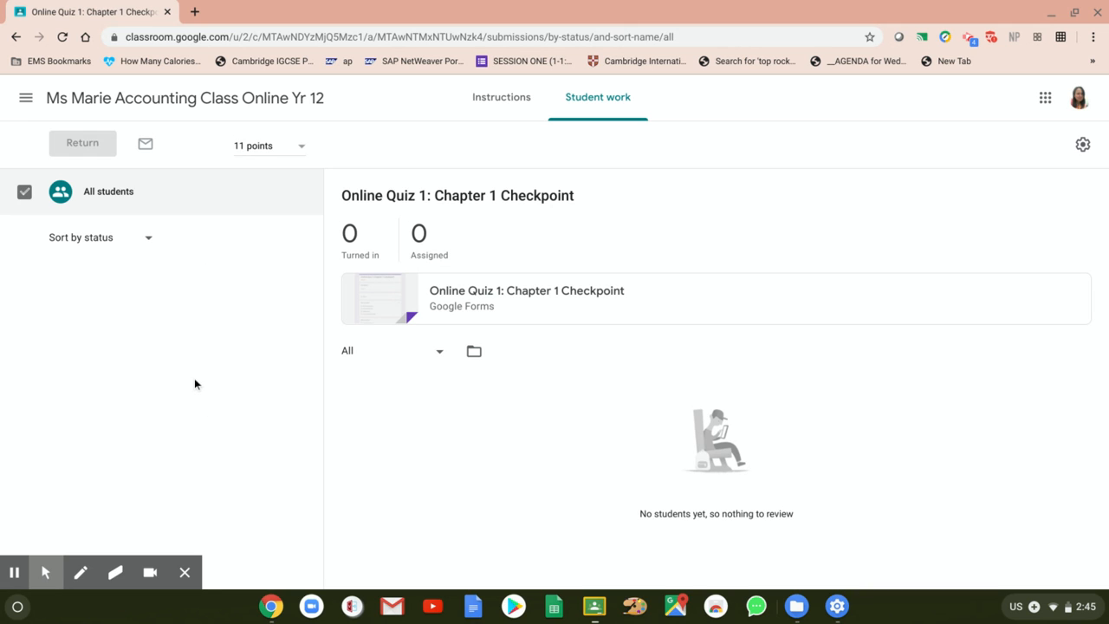
click(501, 100)
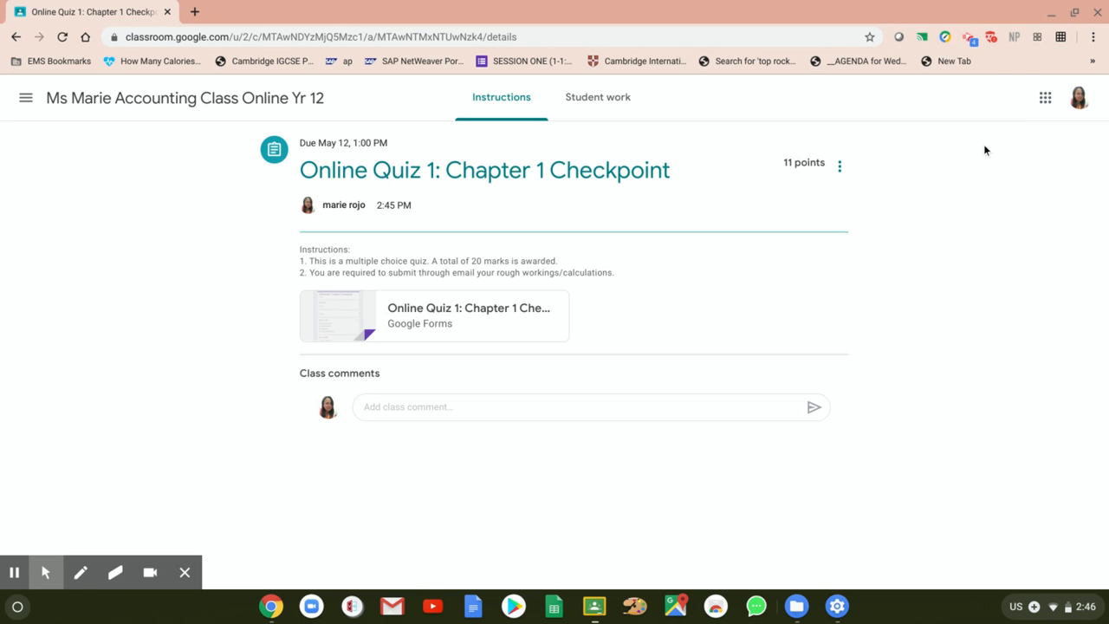
click(969, 40)
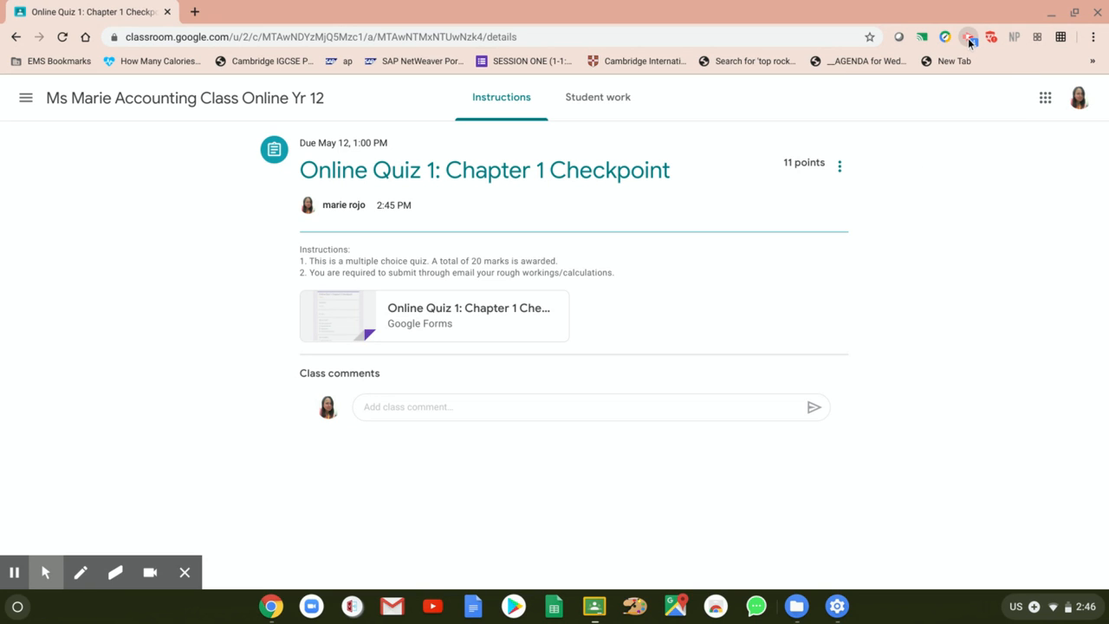